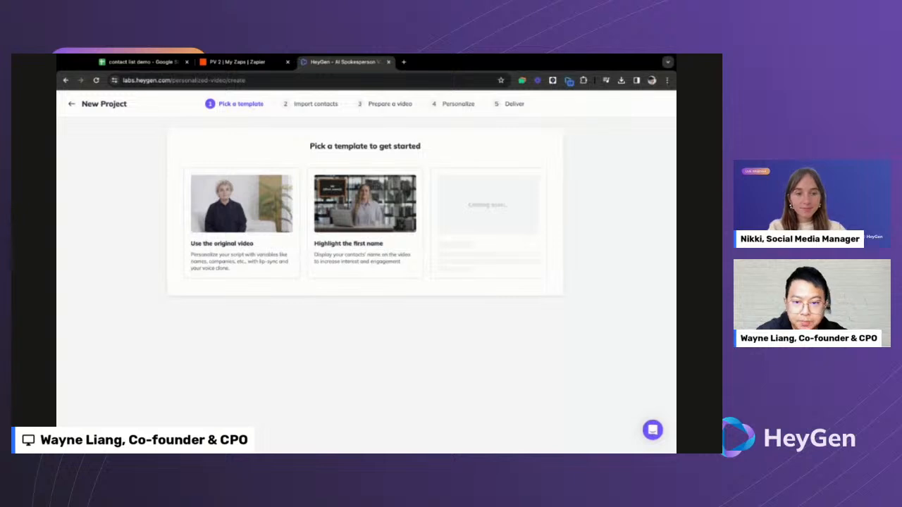
- Choose the 'Highlight the first name' template and preview the one-time campaign and sample-list imports
click(376, 237)
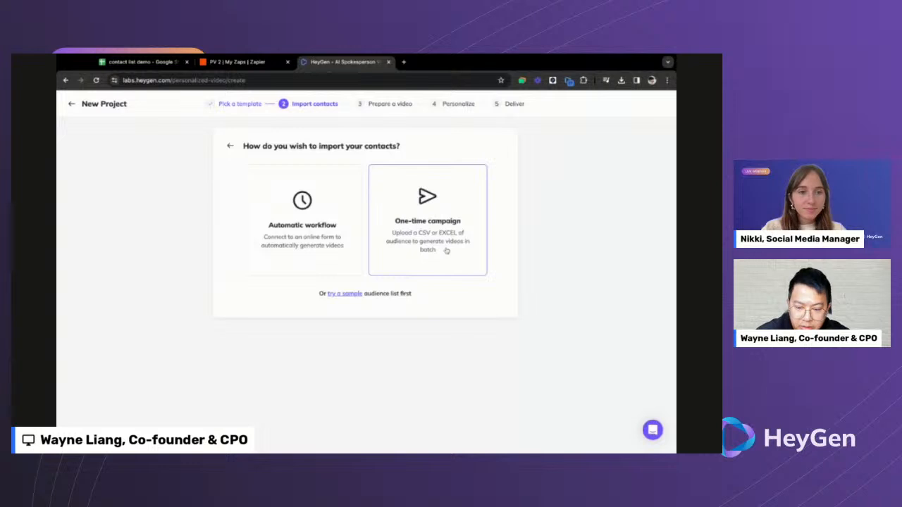
click(435, 230)
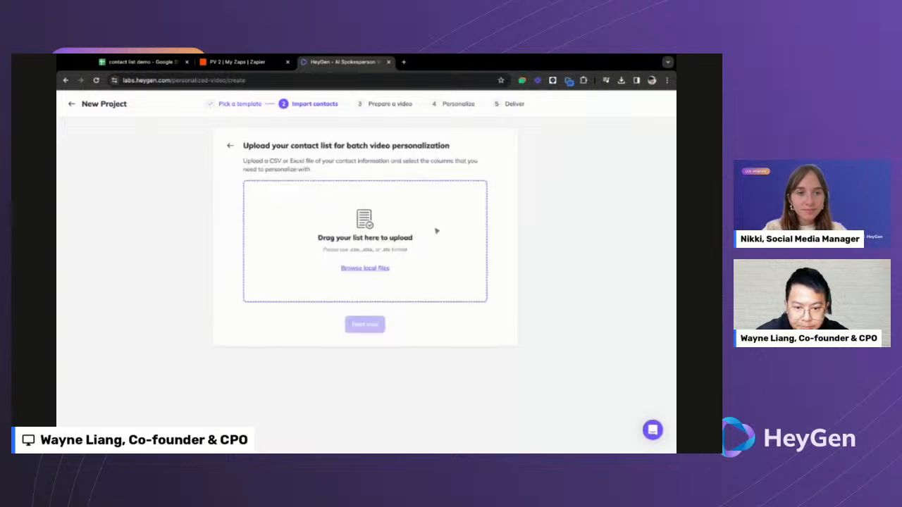
click(230, 145)
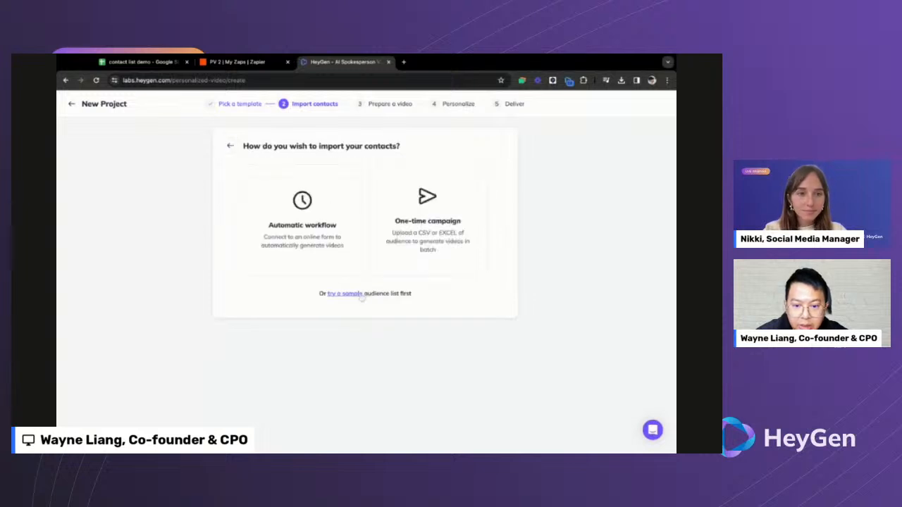
click(358, 293)
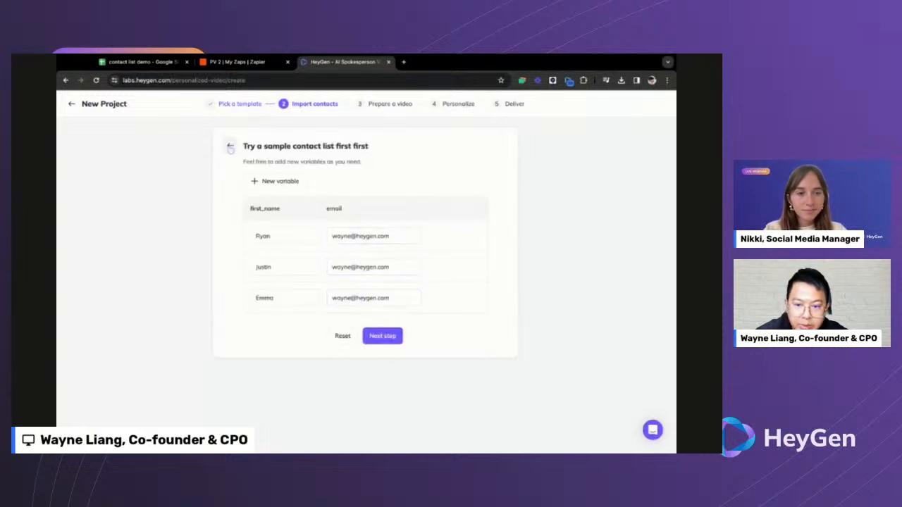
click(229, 146)
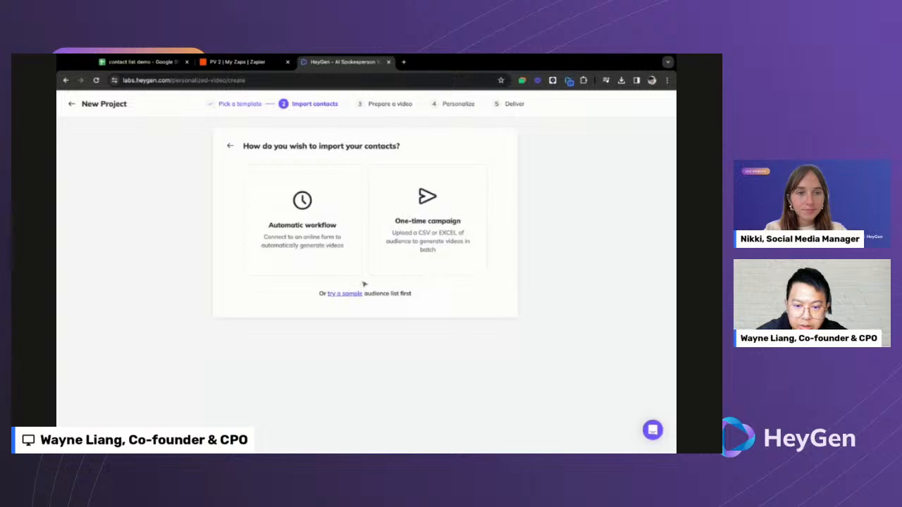
- Choose Automatic workflow and show the Zapier connection instructions, with a look at the API details
click(308, 234)
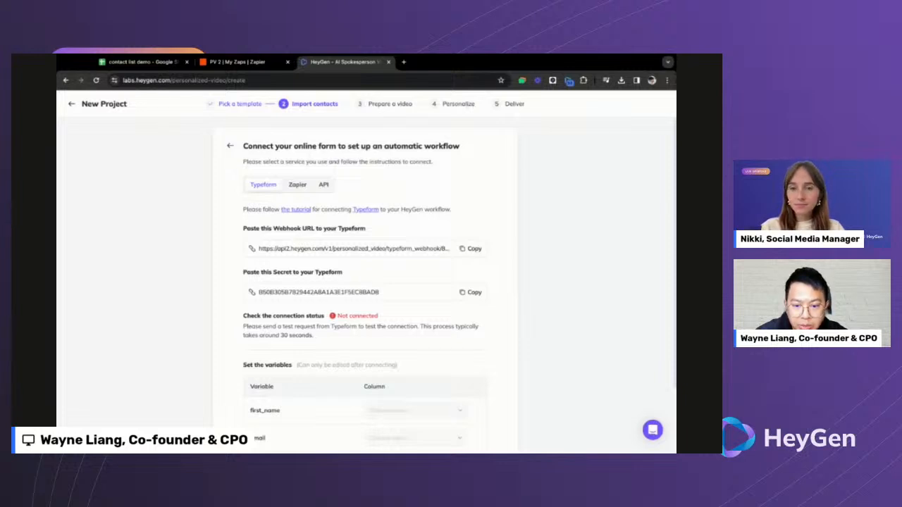
scroll(365, 284, down, 2)
scroll(365, 284, up, 2)
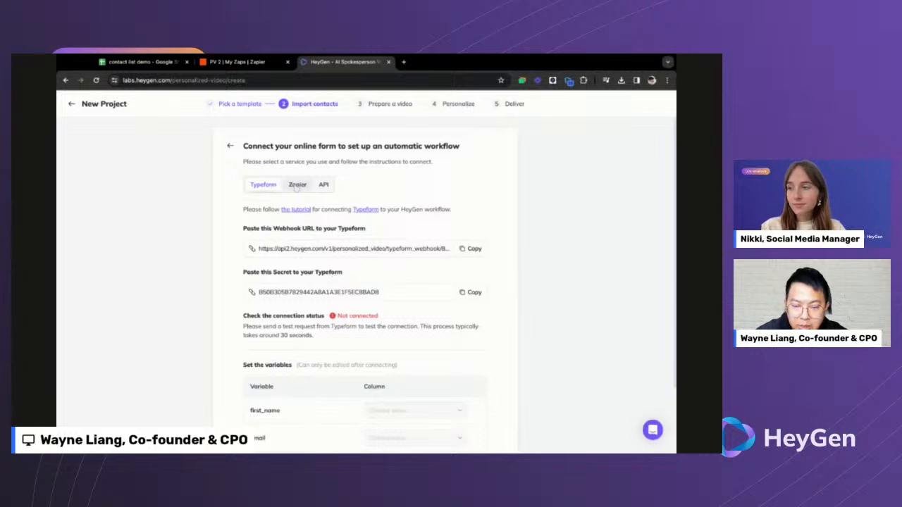
click(299, 186)
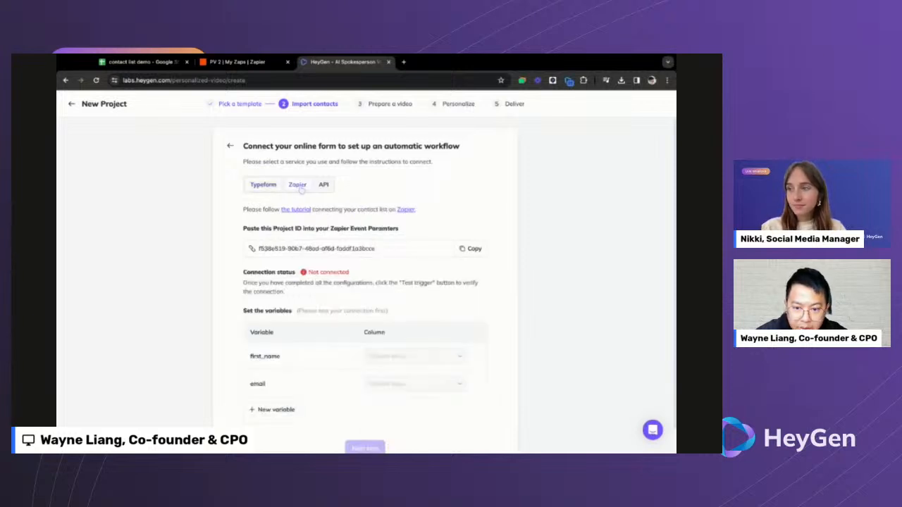
click(322, 185)
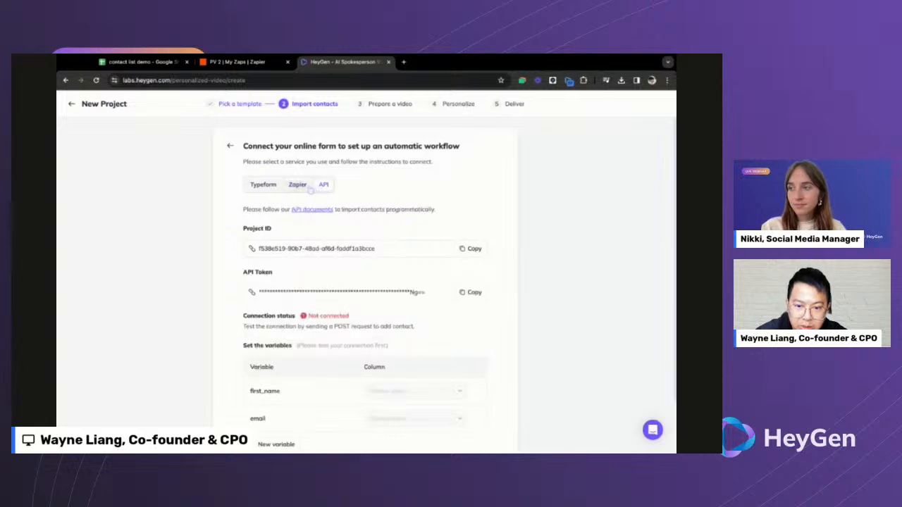
click(299, 186)
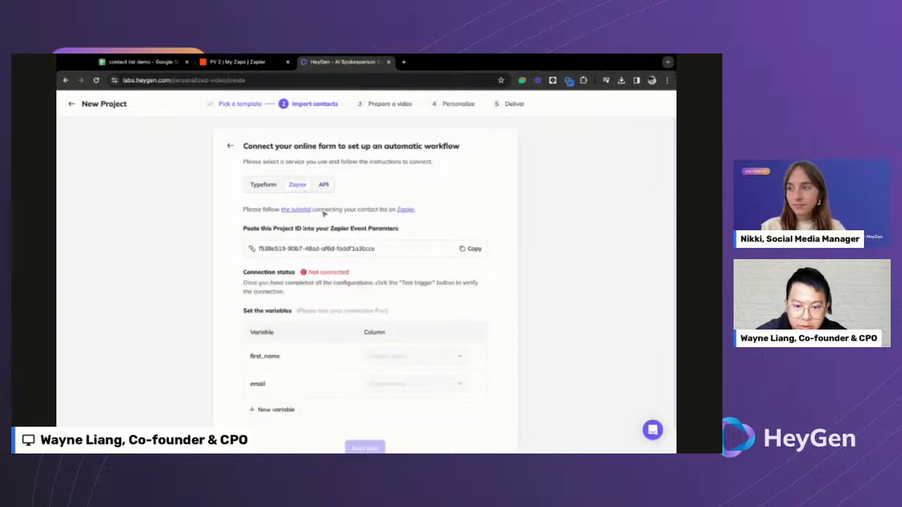
drag(323, 211, 379, 211)
click(382, 210)
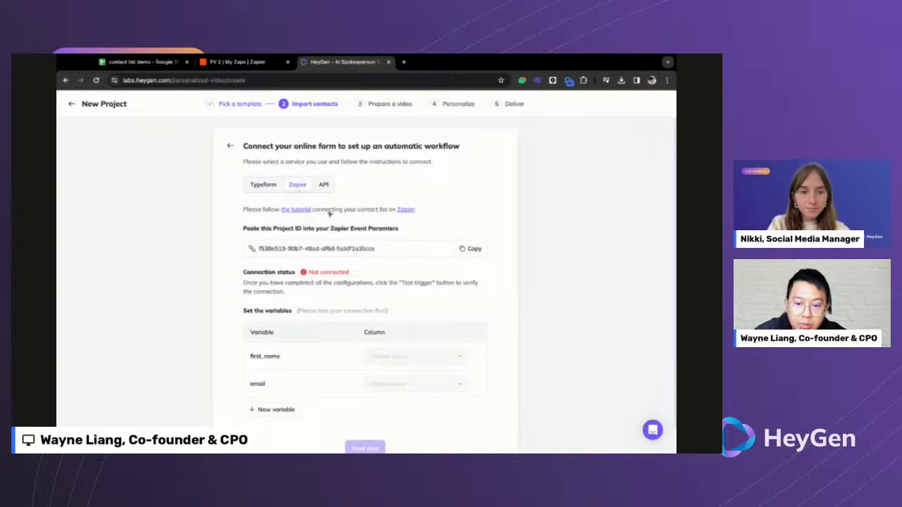
mouse_move(328, 211)
mouse_down()
mouse_move(374, 211)
mouse_move(335, 210)
mouse_up()
click(378, 211)
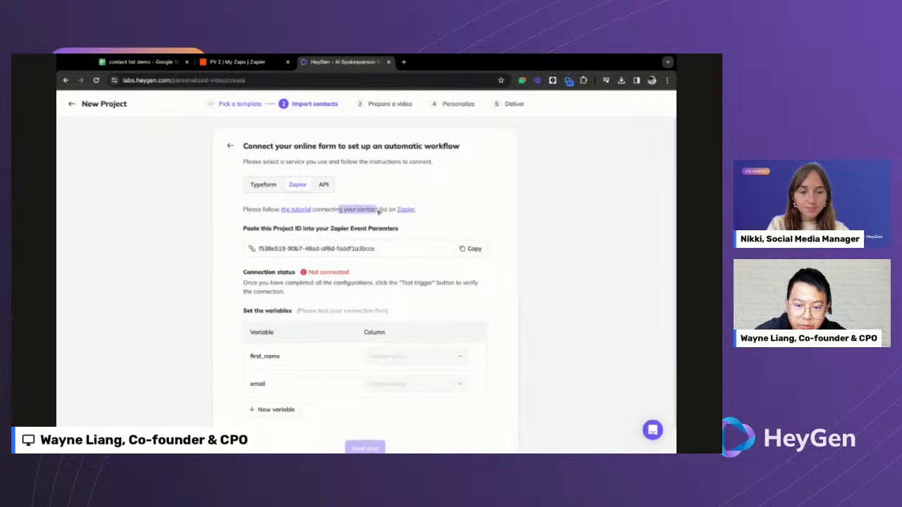
click(338, 212)
- Read the tutorial on importing contacts through Zapier in the help panel, then close it
click(303, 212)
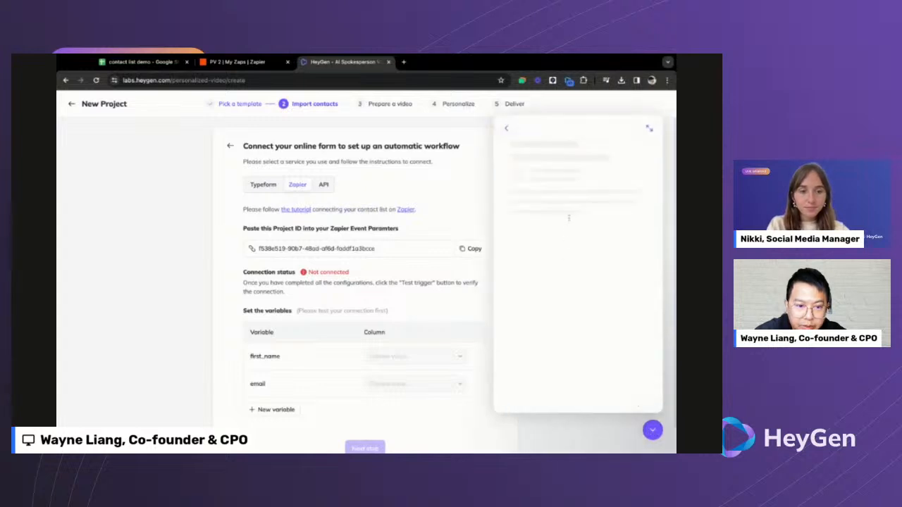
scroll(578, 205, down, 10)
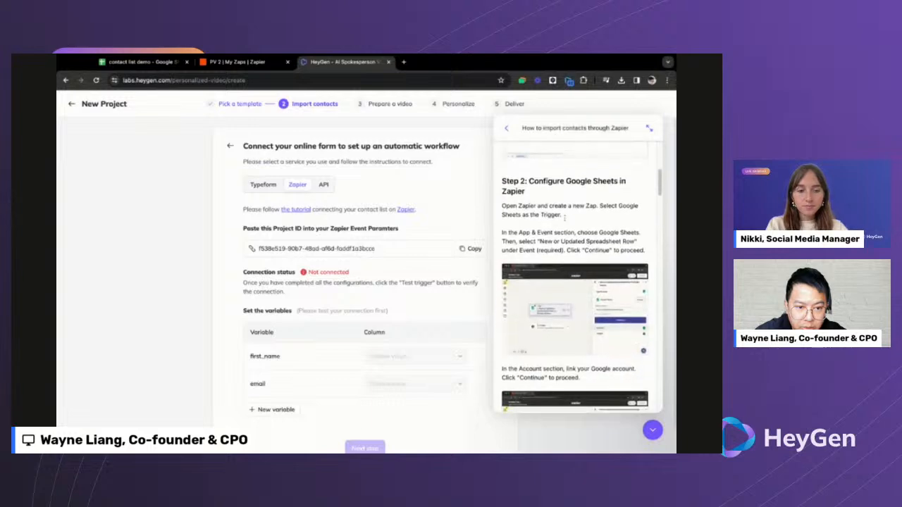
click(649, 129)
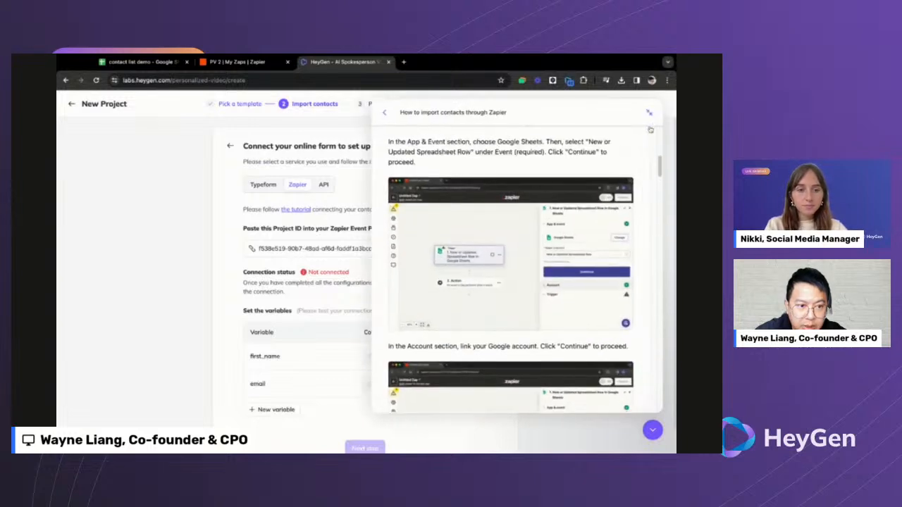
click(648, 113)
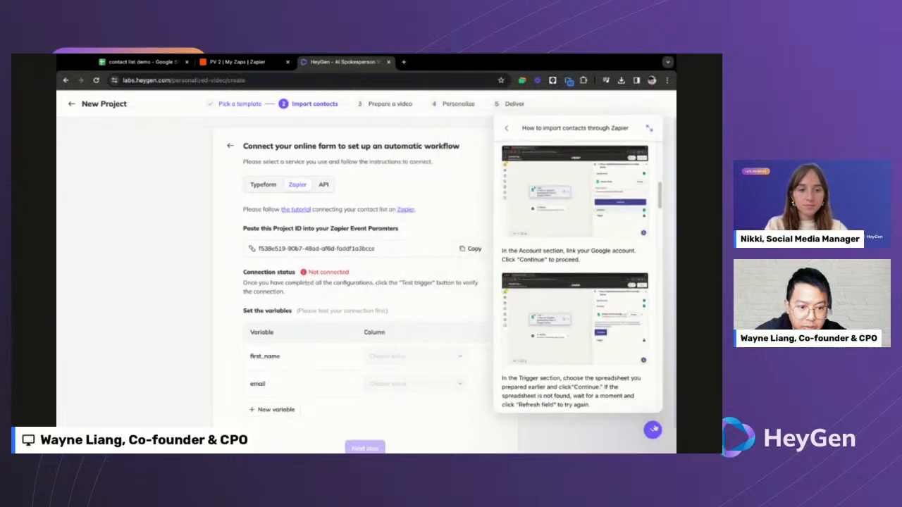
click(652, 430)
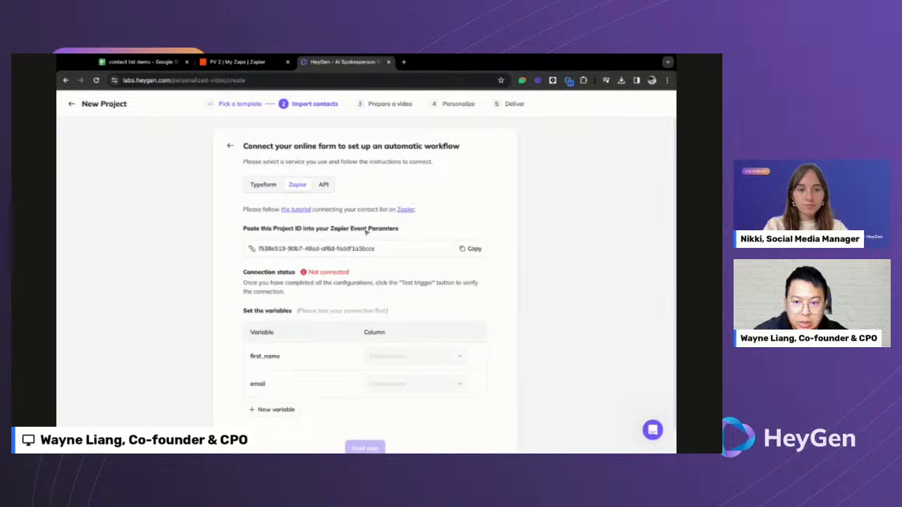
- Create a new Zapier folder named PV 3 and open it
click(269, 64)
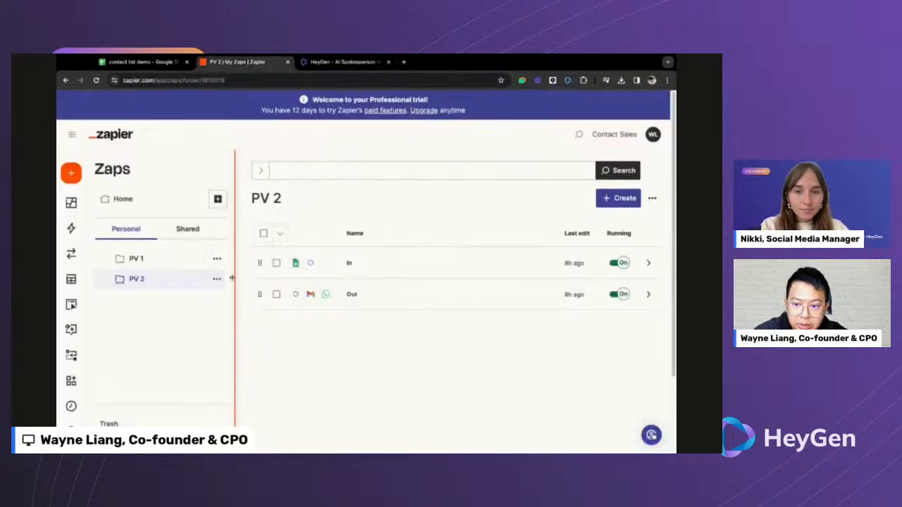
click(218, 199)
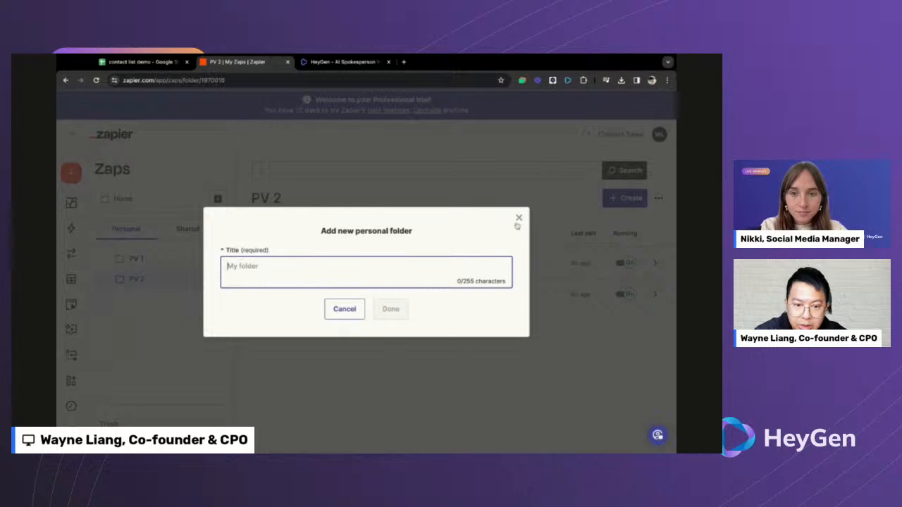
click(518, 220)
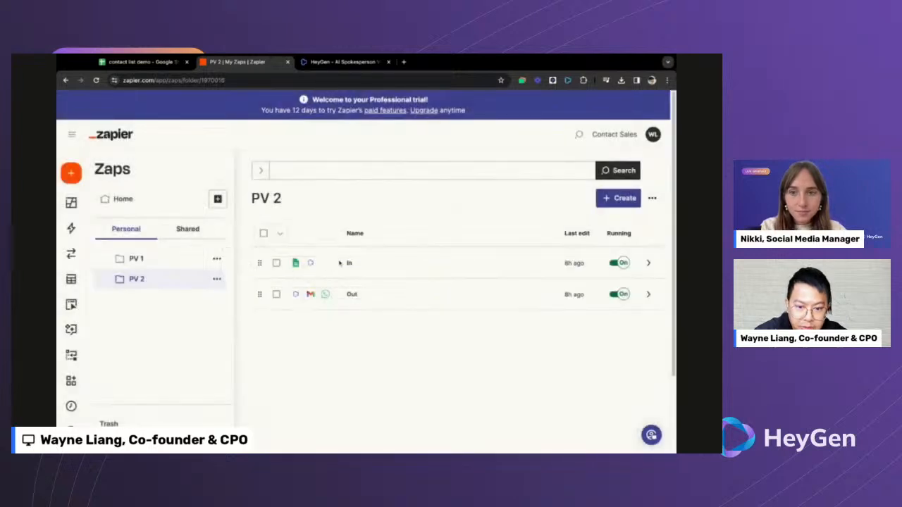
click(218, 199)
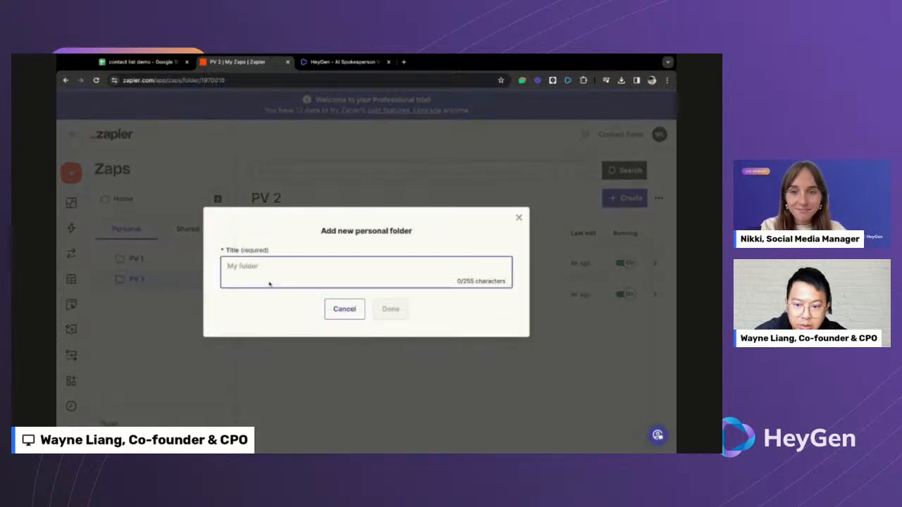
text(PV 3)
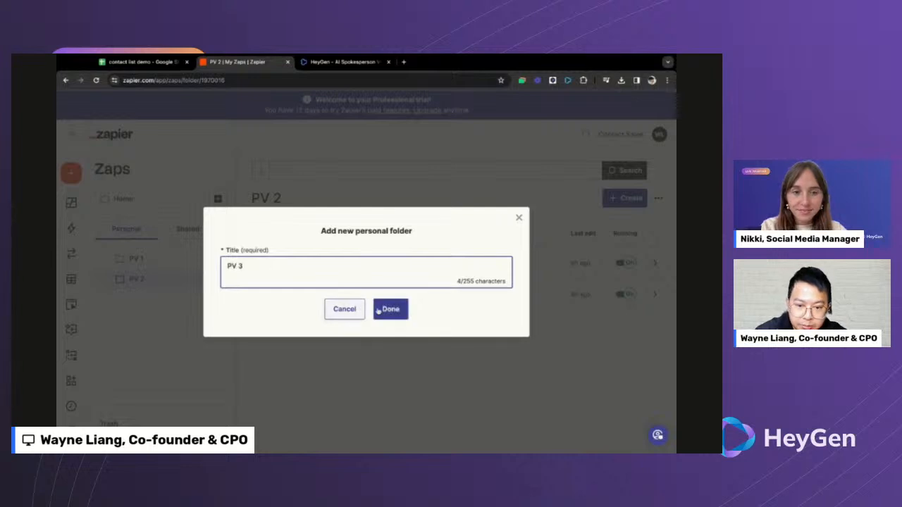
click(378, 311)
click(167, 302)
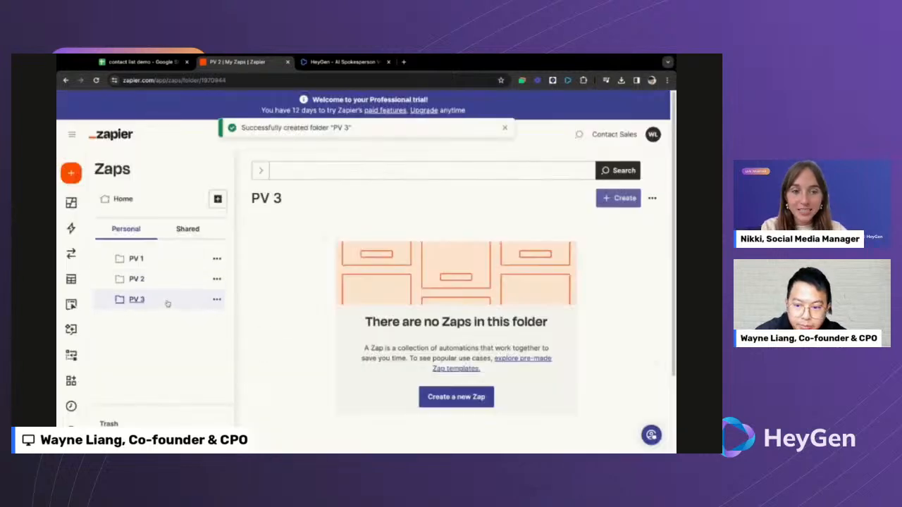
- Start a new Zap in PV 3 titled 'GoogleSheet -> HeyGen'
click(616, 200)
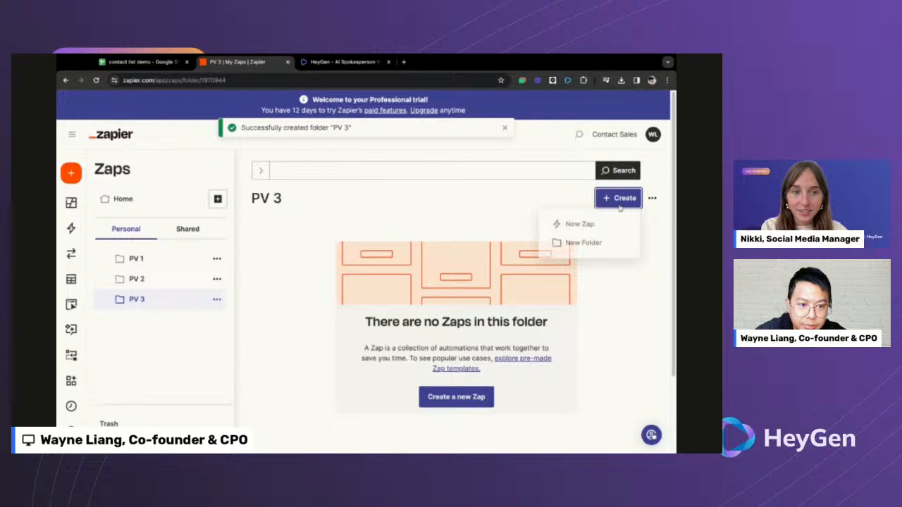
click(579, 226)
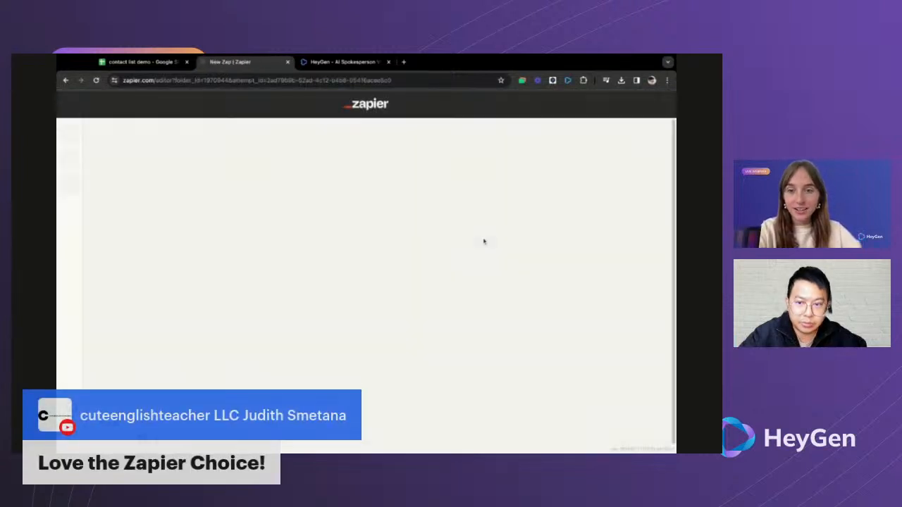
click(130, 103)
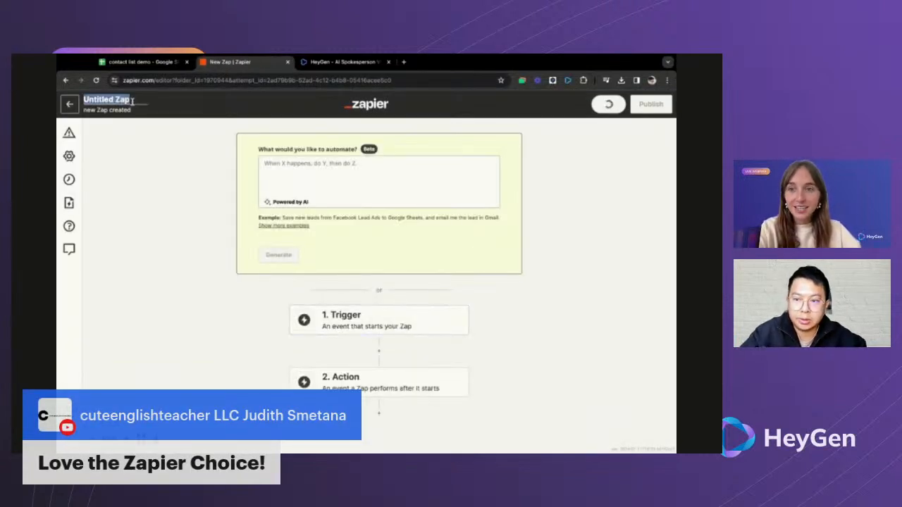
text(Google)
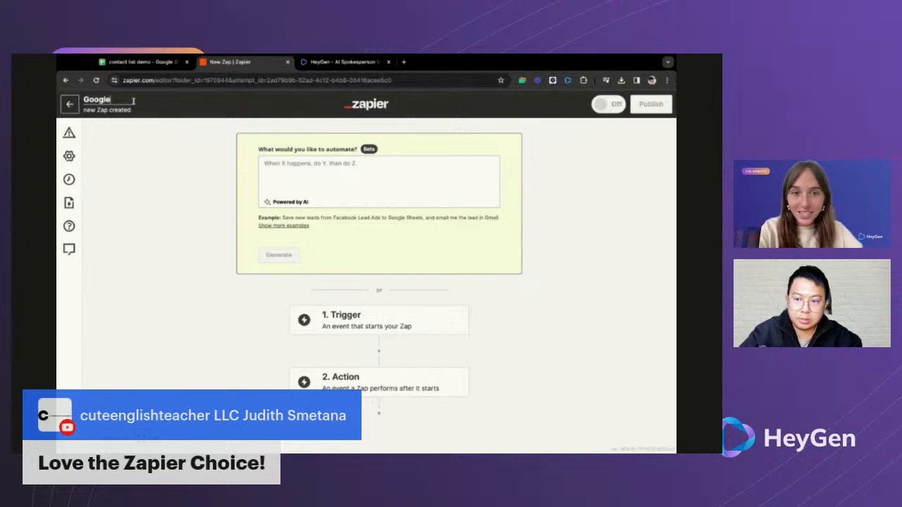
text(Sheet)
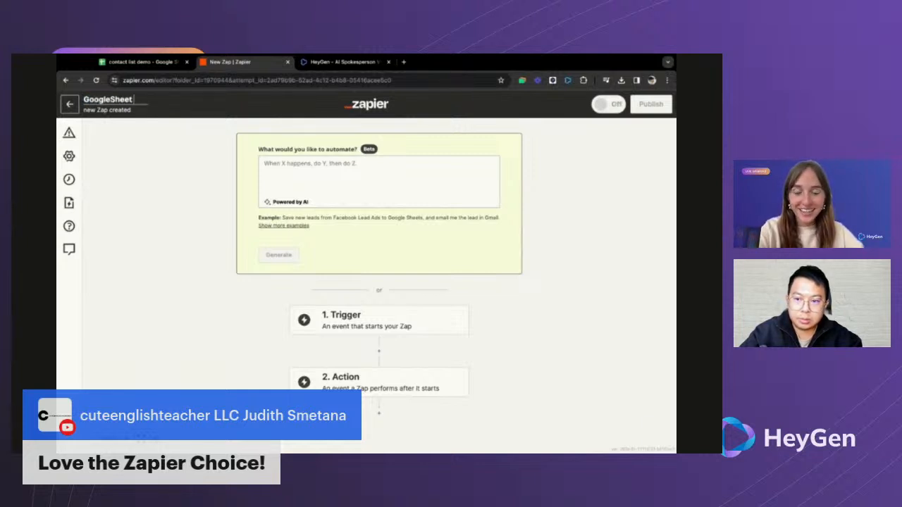
text( -> HeyGen)
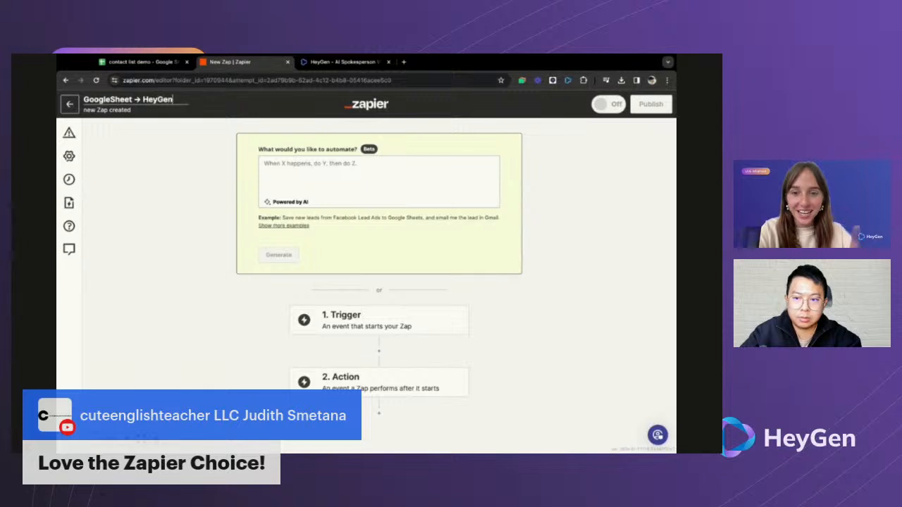
click(141, 193)
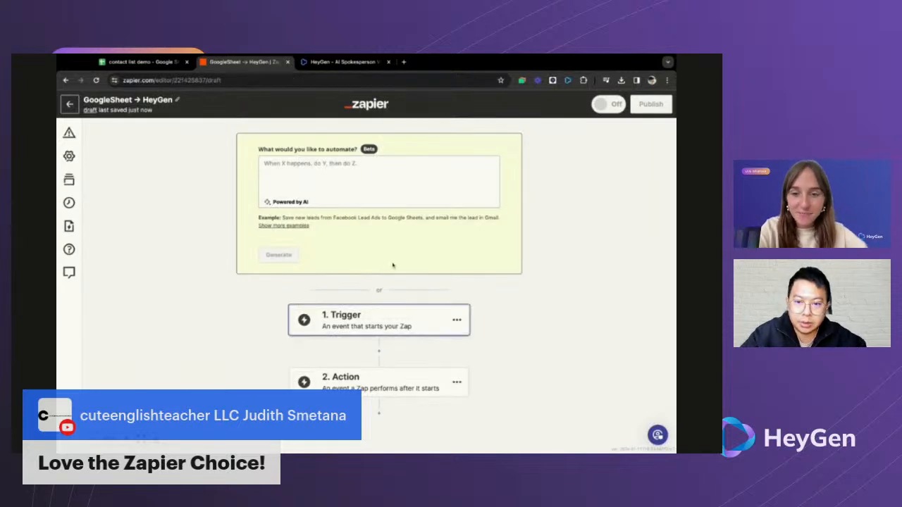
scroll(393, 266, down, 1)
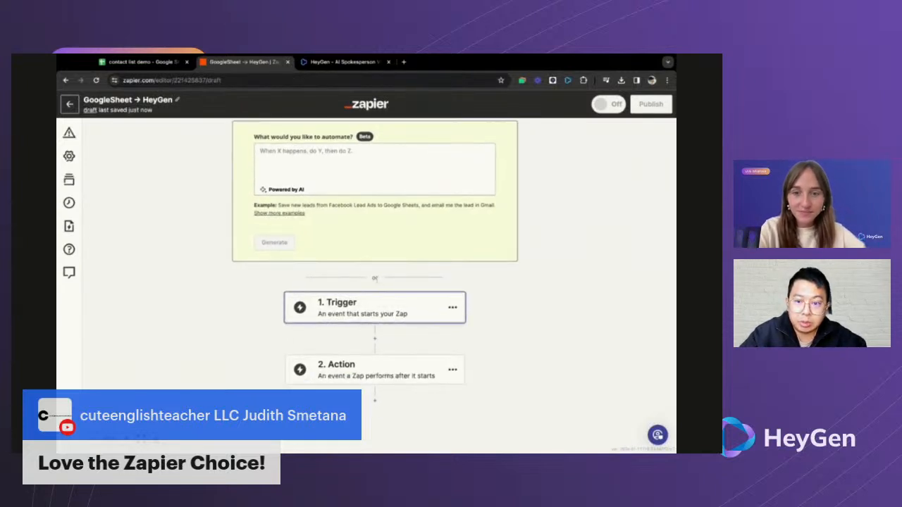
scroll(375, 279, up, 1)
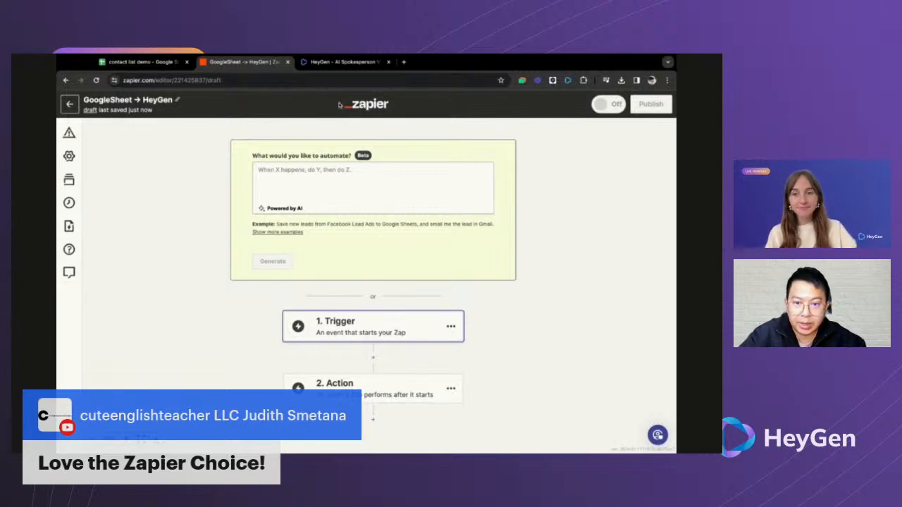
click(337, 62)
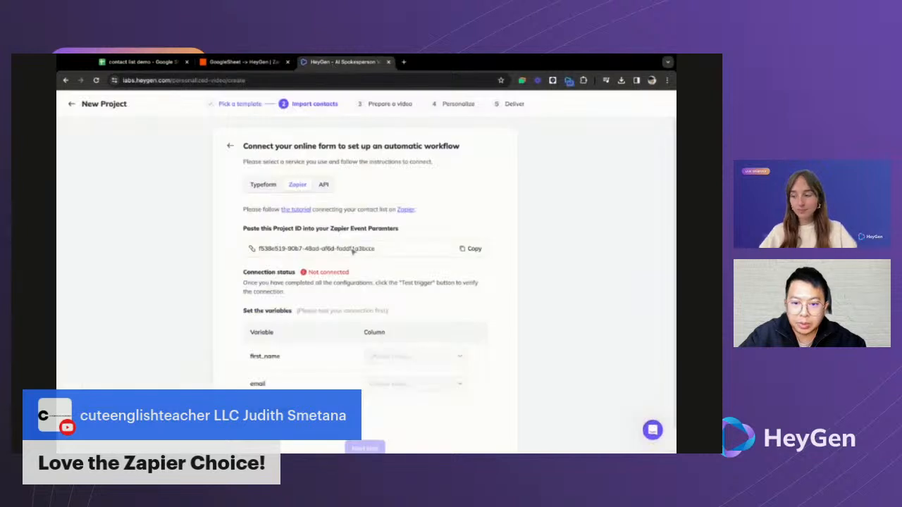
click(265, 63)
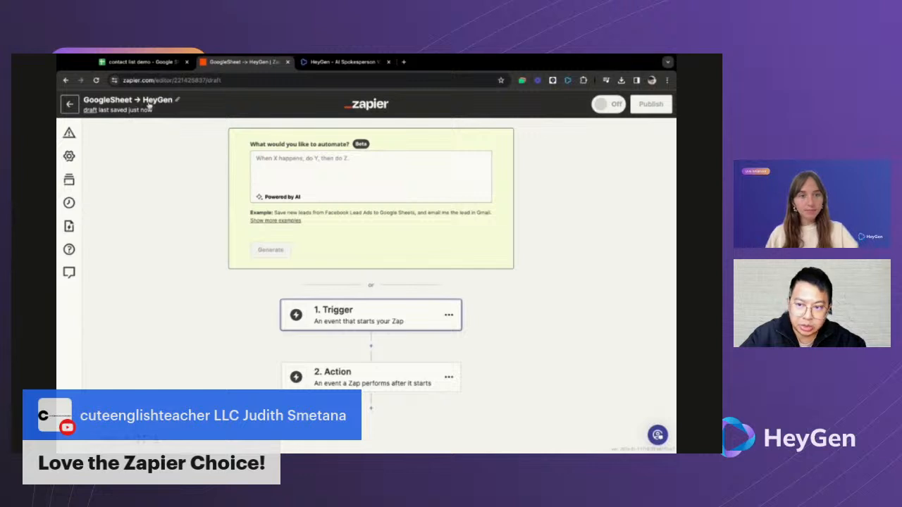
click(148, 62)
click(141, 183)
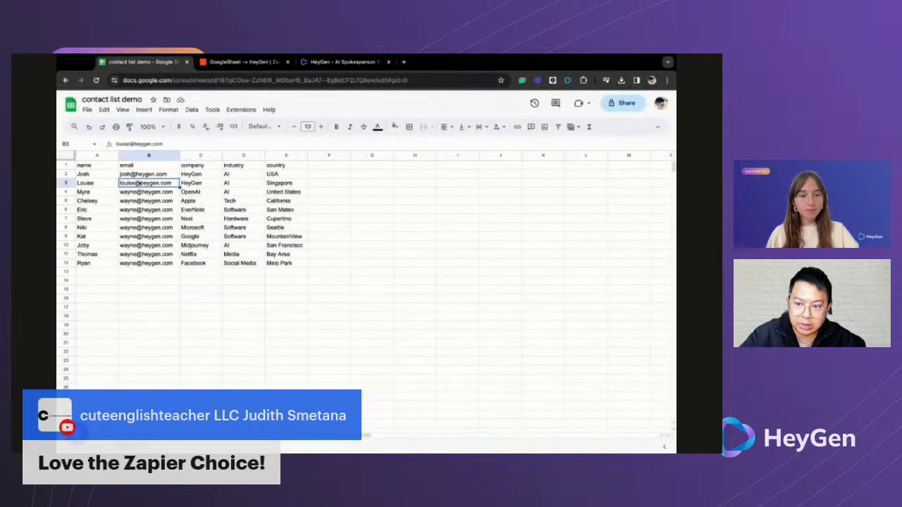
click(159, 228)
click(257, 262)
click(296, 262)
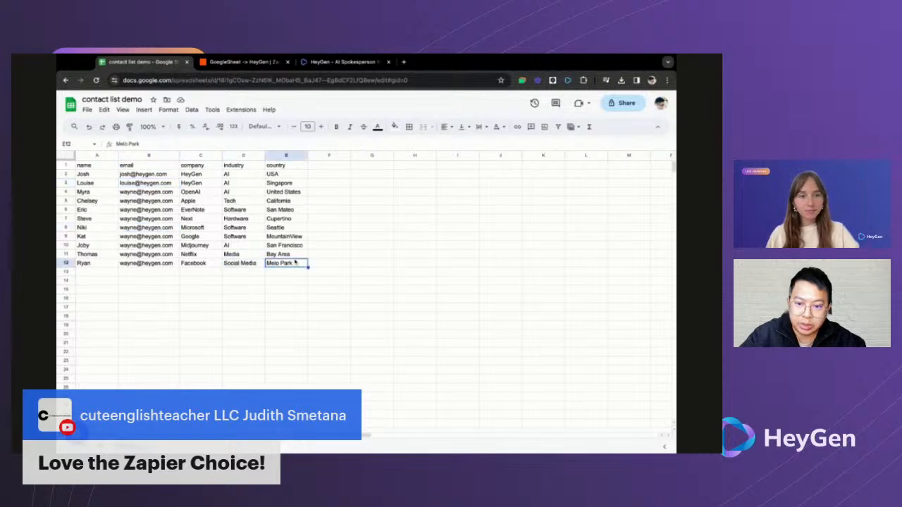
click(243, 62)
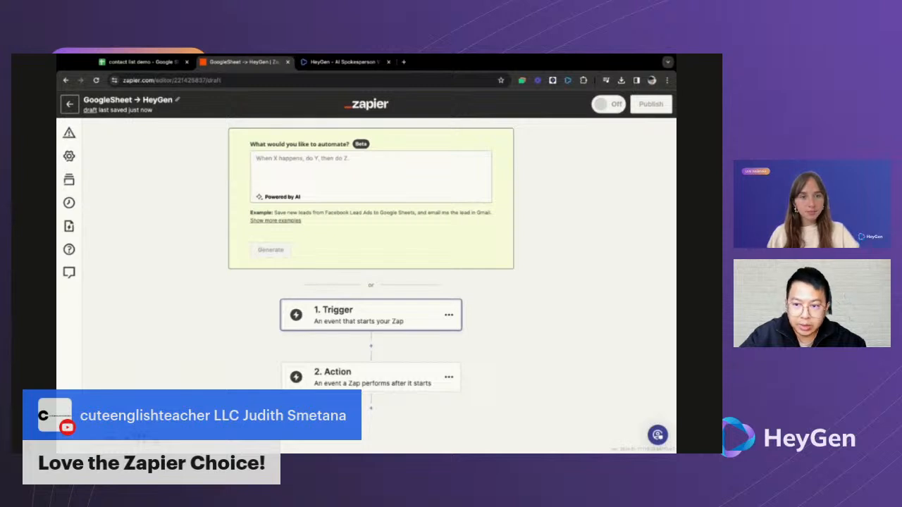
click(158, 63)
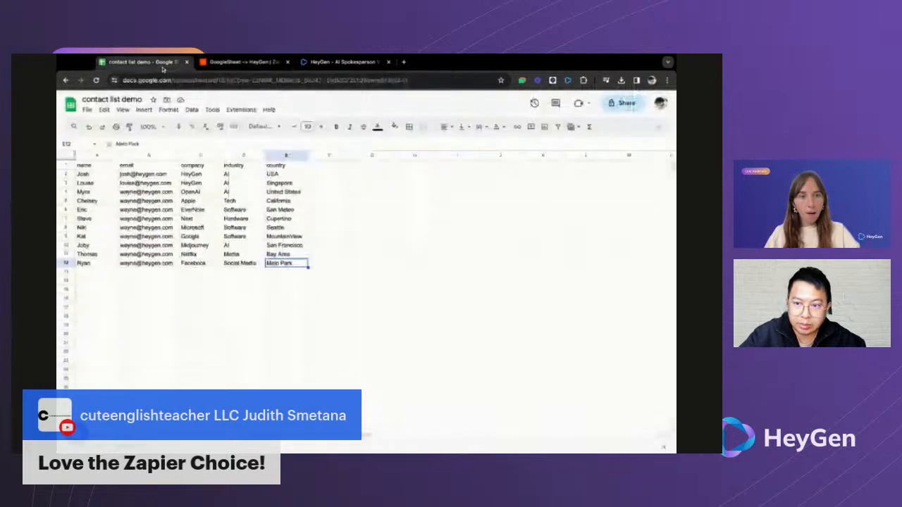
click(214, 63)
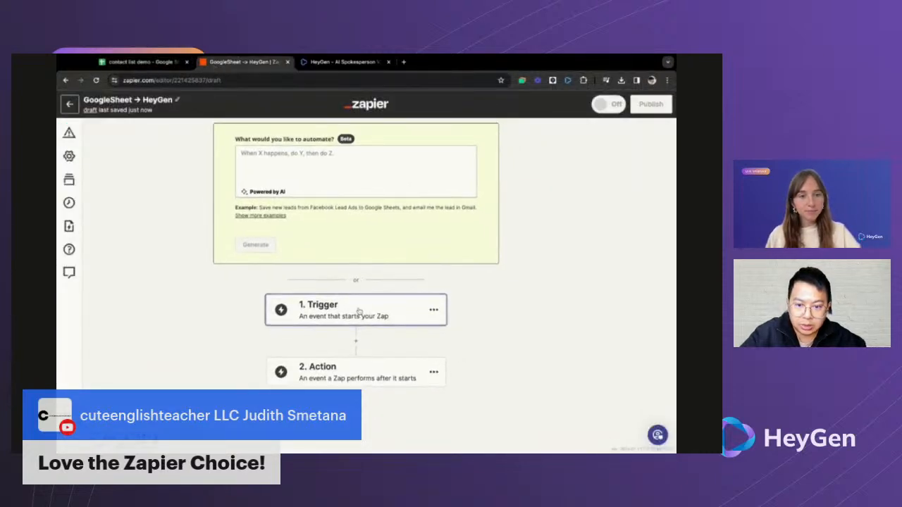
- Set the trigger to Google Sheets New Spreadsheet Row and accept the connected account
click(359, 312)
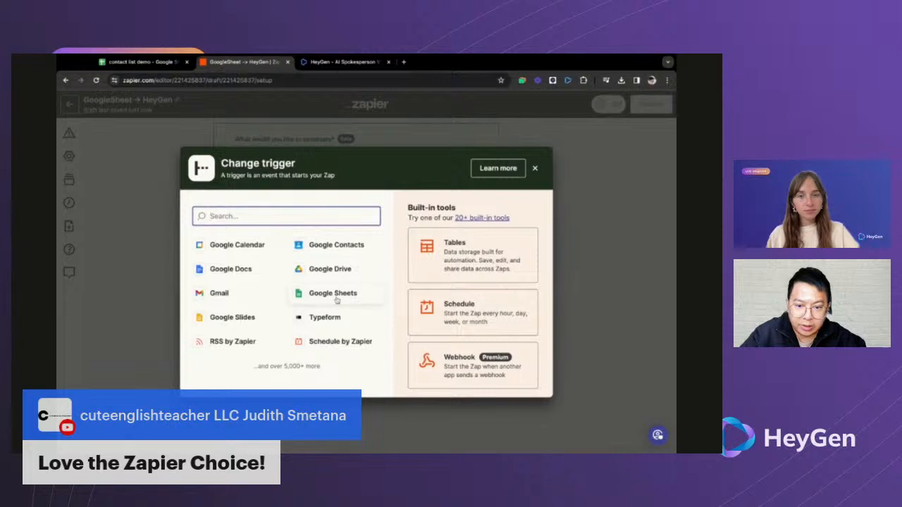
click(336, 296)
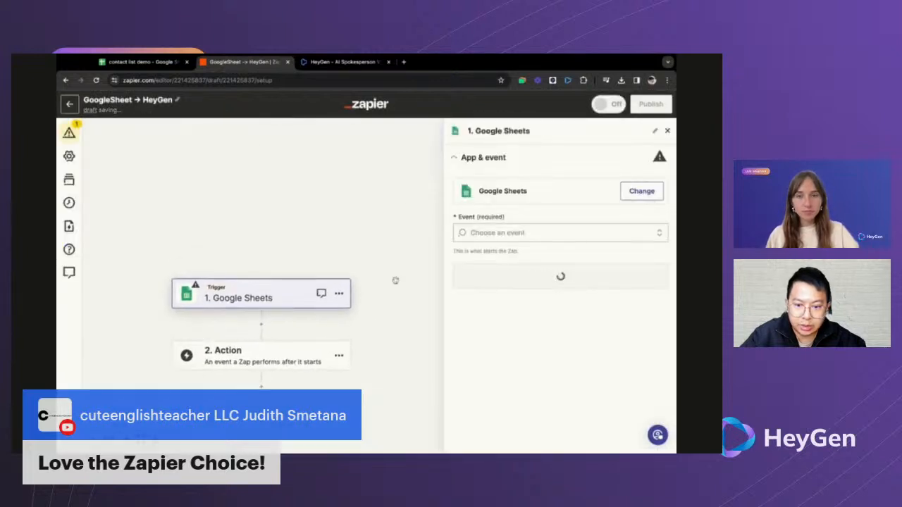
click(497, 232)
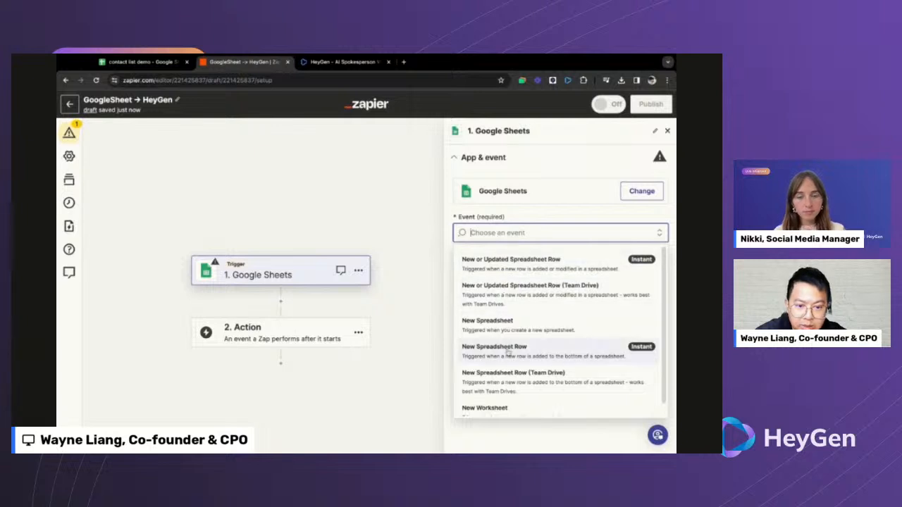
click(508, 353)
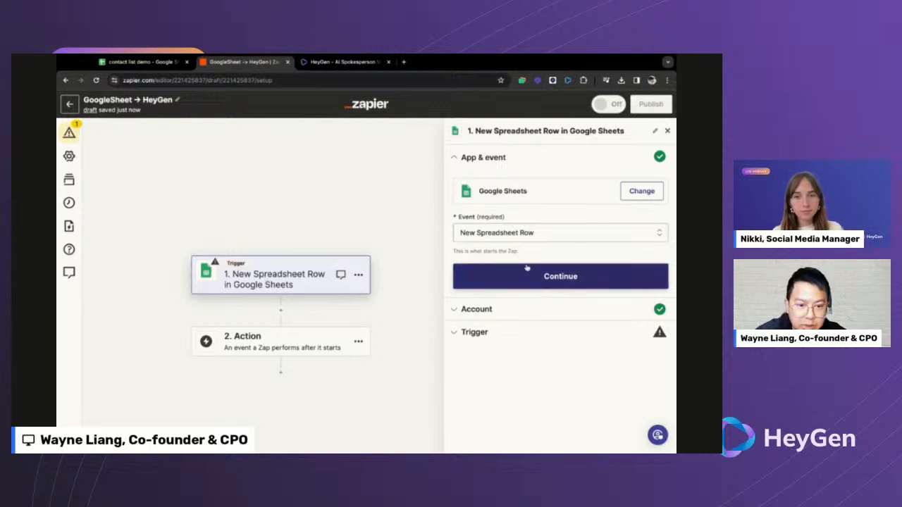
click(517, 232)
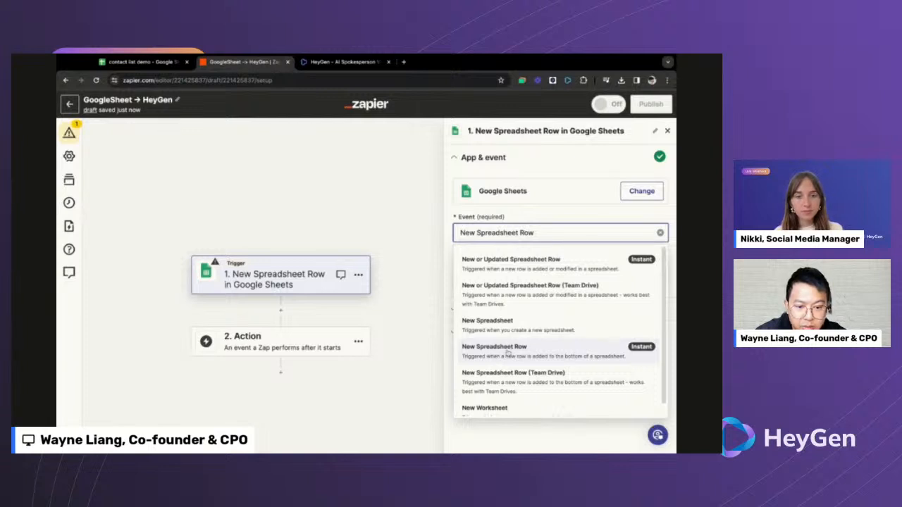
click(507, 350)
click(518, 278)
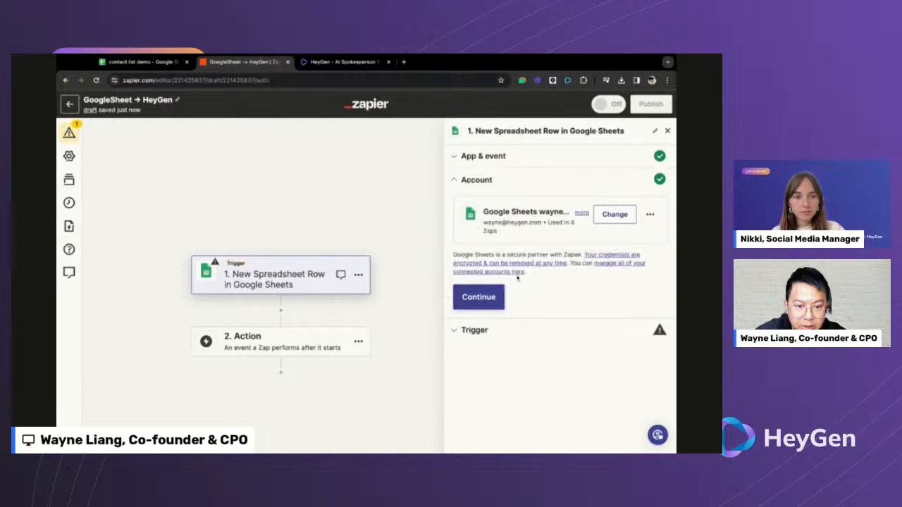
click(489, 304)
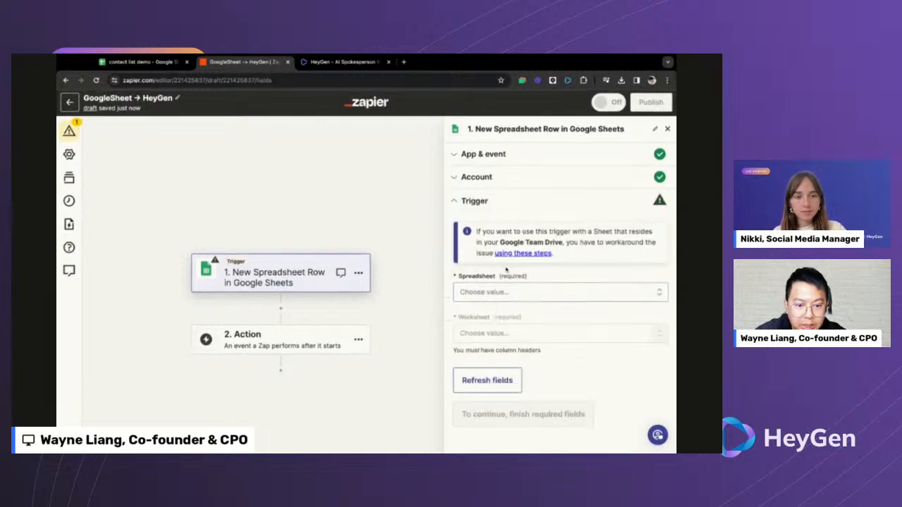
- Point the trigger at contact list demo, Sheet1, test it and continue with the Row C record
click(494, 294)
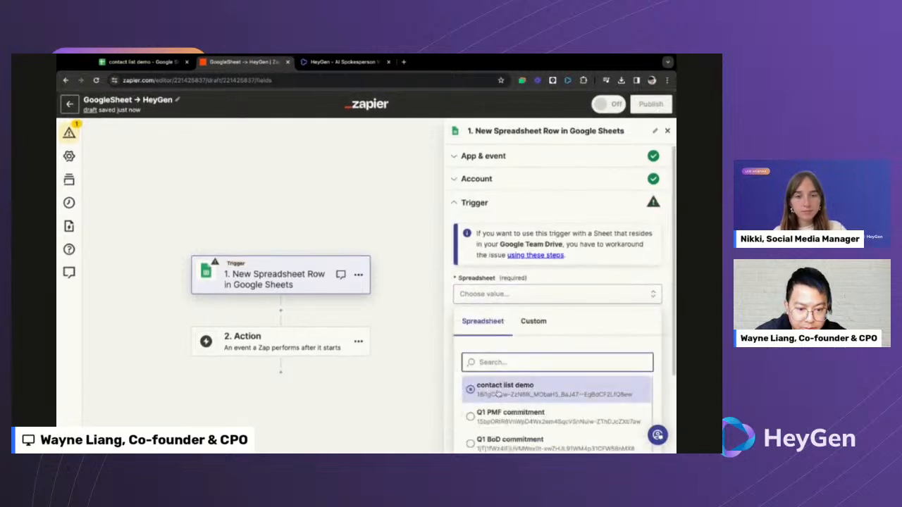
click(497, 393)
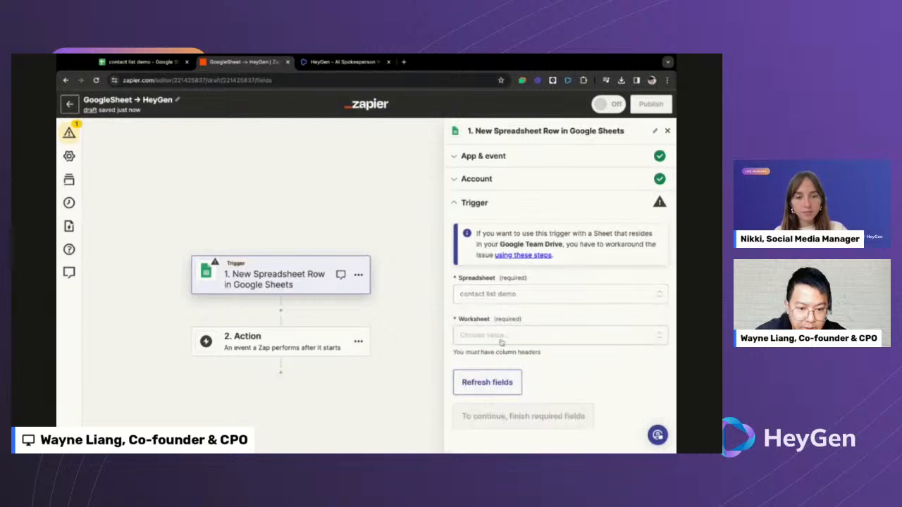
click(502, 338)
click(493, 427)
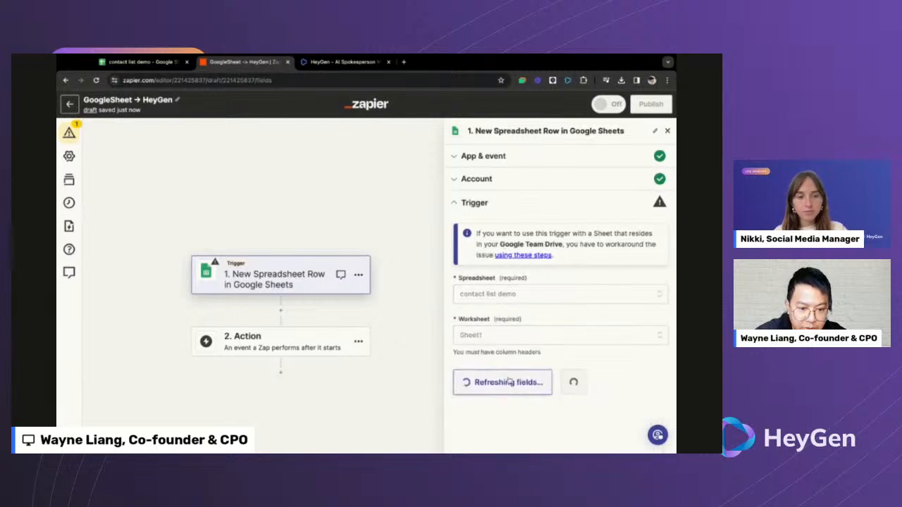
click(535, 387)
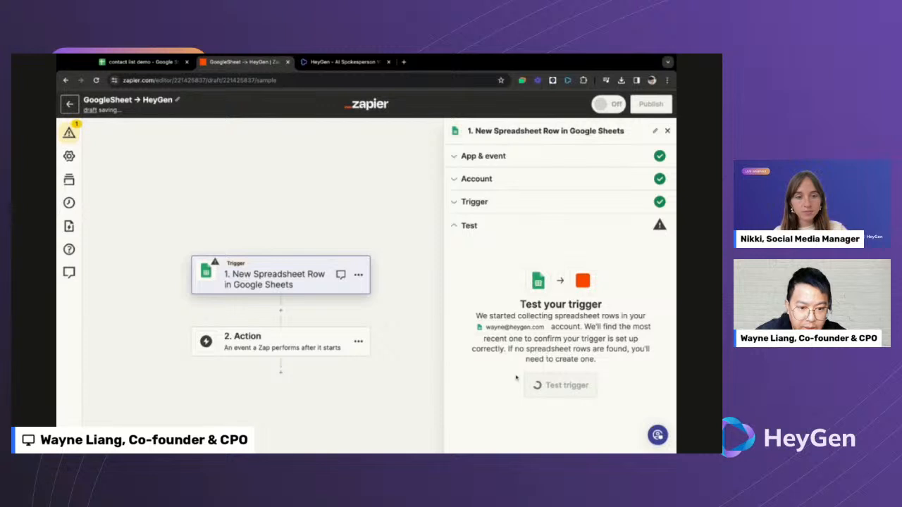
click(561, 385)
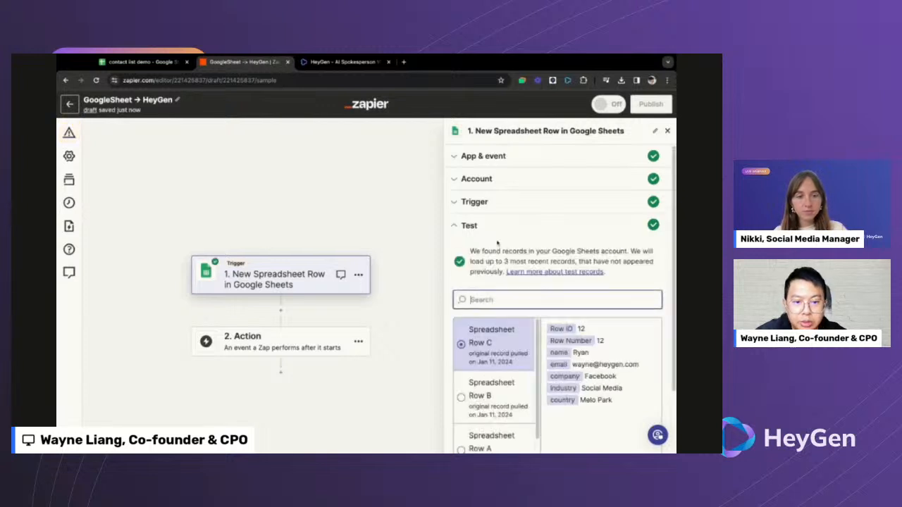
scroll(507, 362, down, 5)
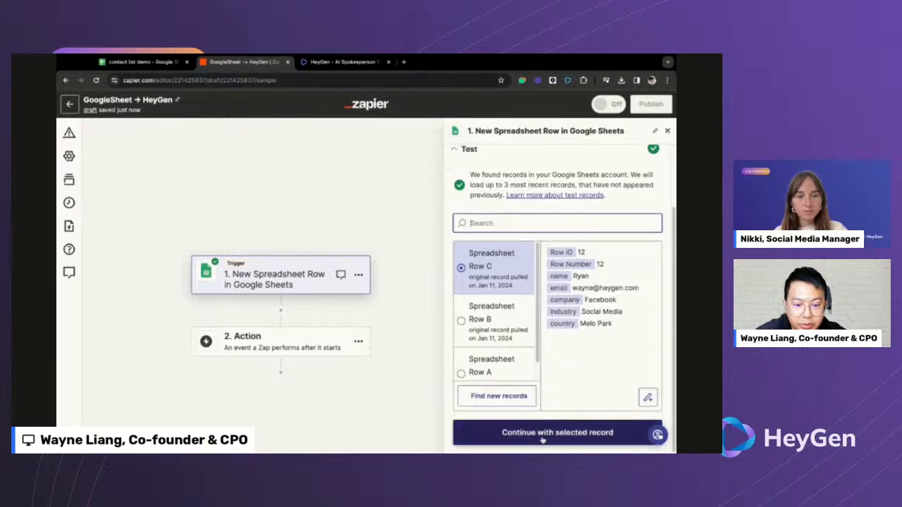
click(541, 437)
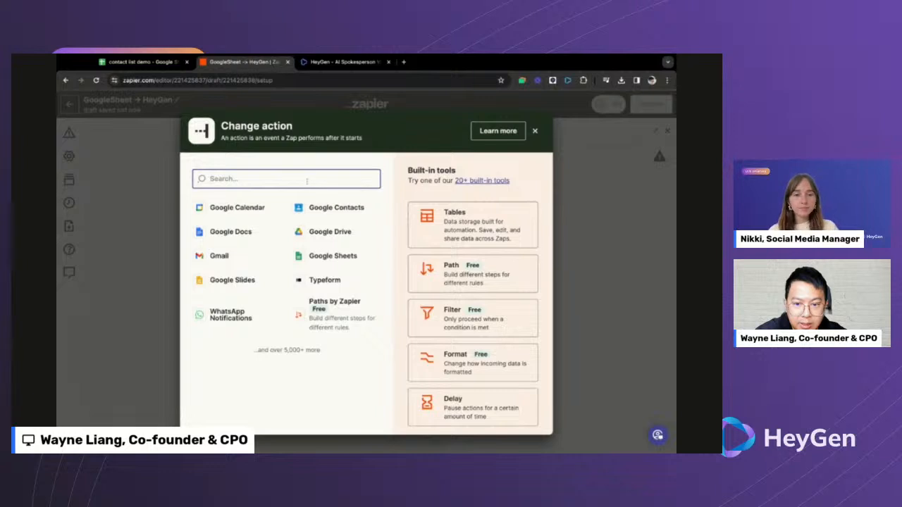
- Make the action HeyGen (1.0.6) Add Contact to Personalized Video Project
text(heygen)
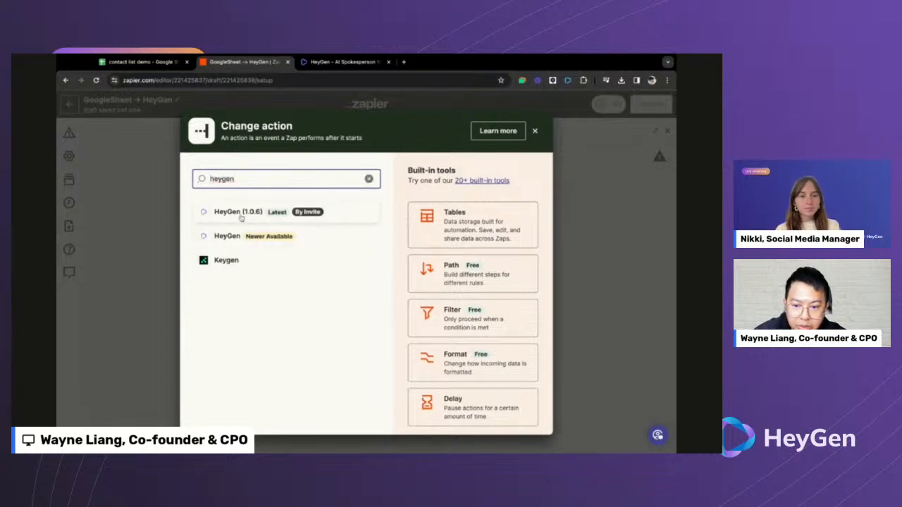
click(238, 212)
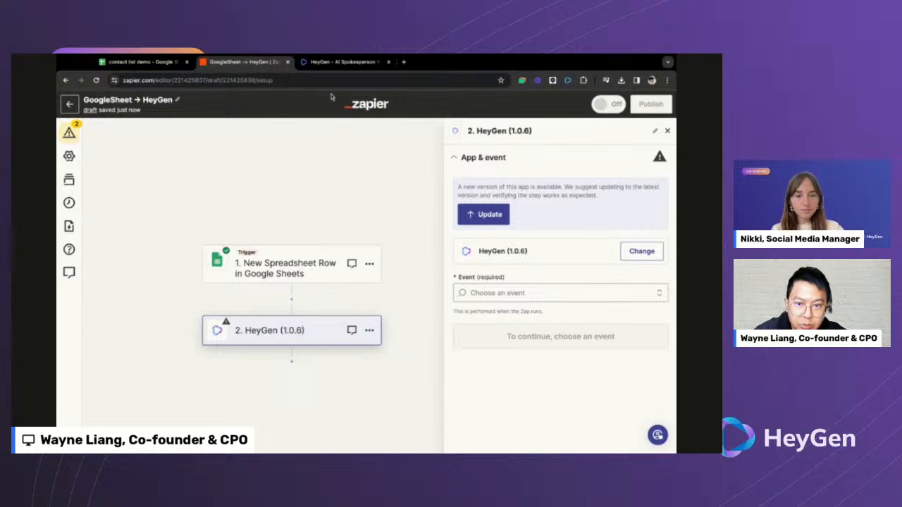
click(341, 62)
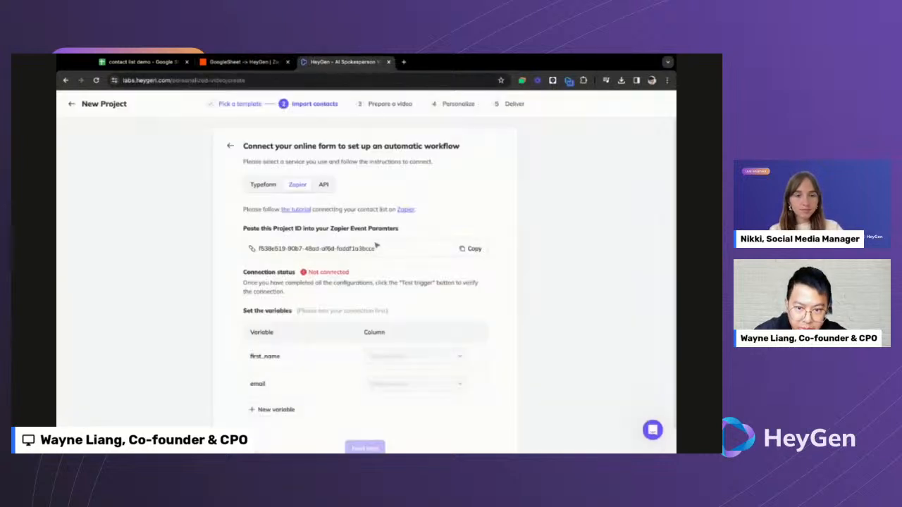
key(ctrl+shift+Tab)
click(484, 296)
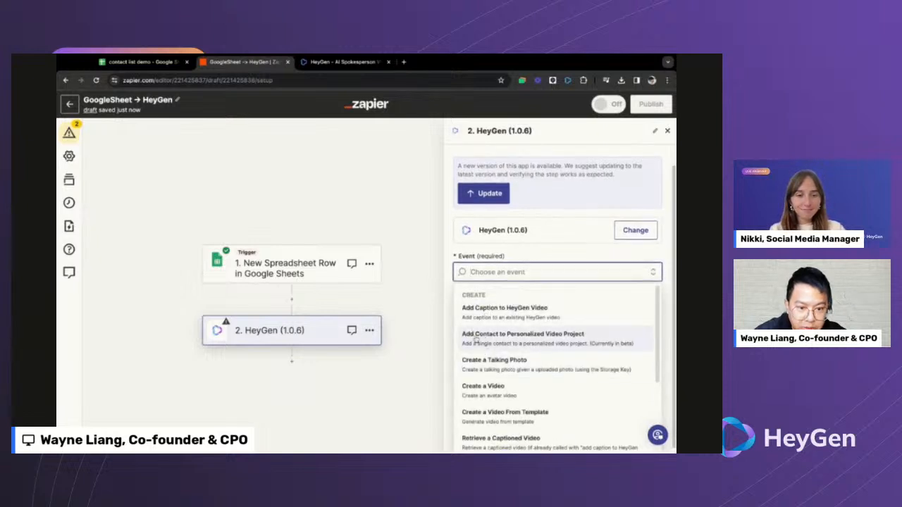
click(532, 339)
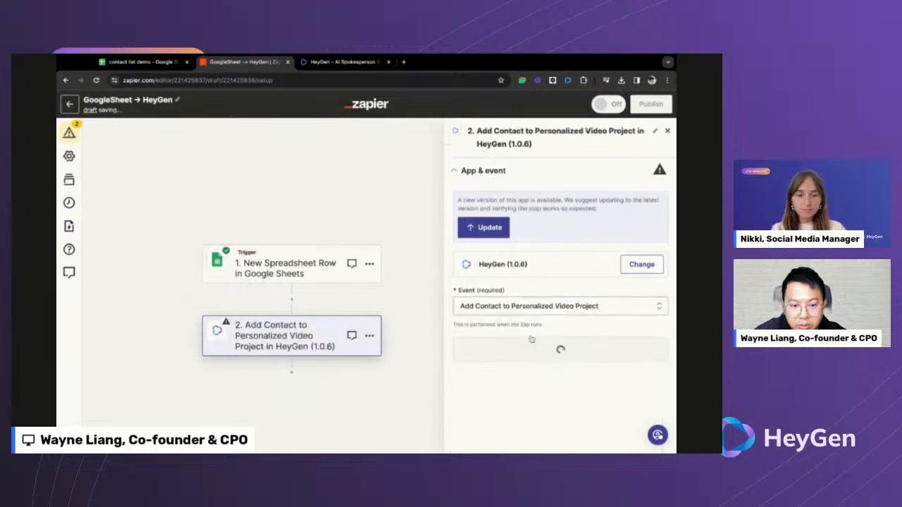
click(507, 353)
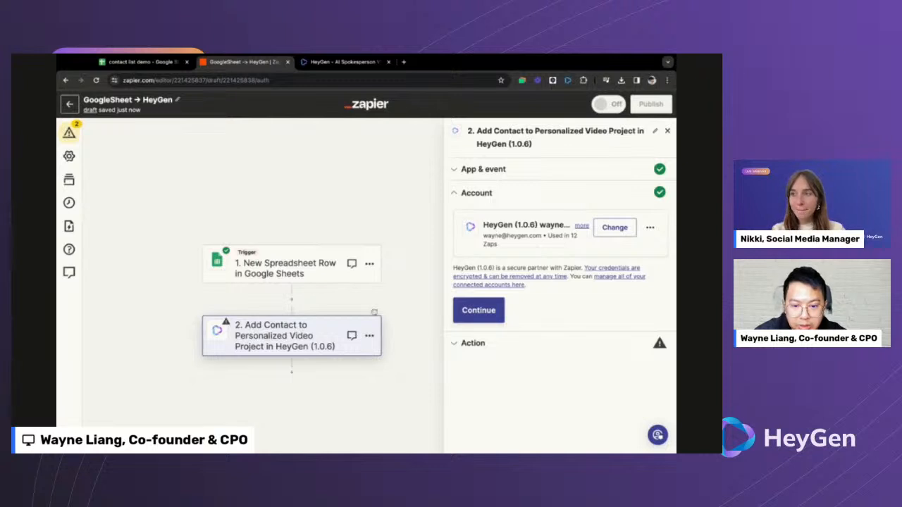
- Paste the HeyGen project's copied ID into the action's Project ID field, checking the sheet's columns
click(483, 314)
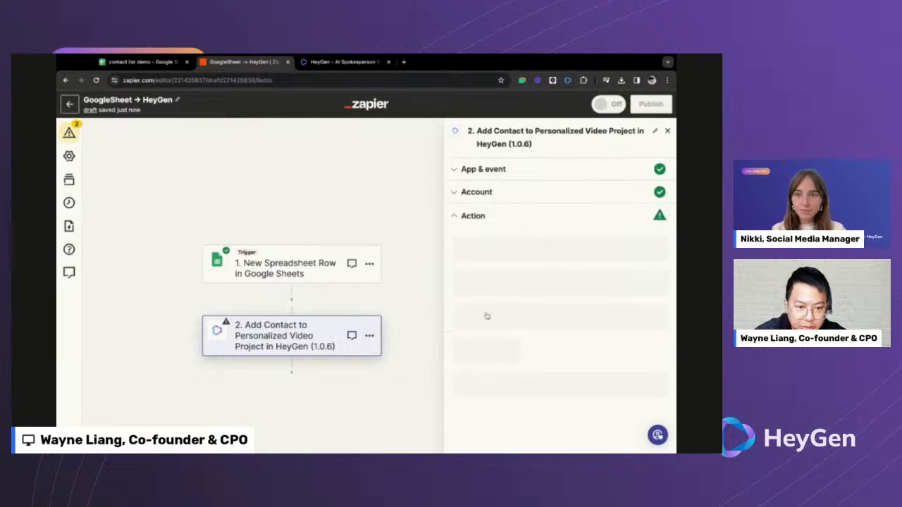
click(486, 258)
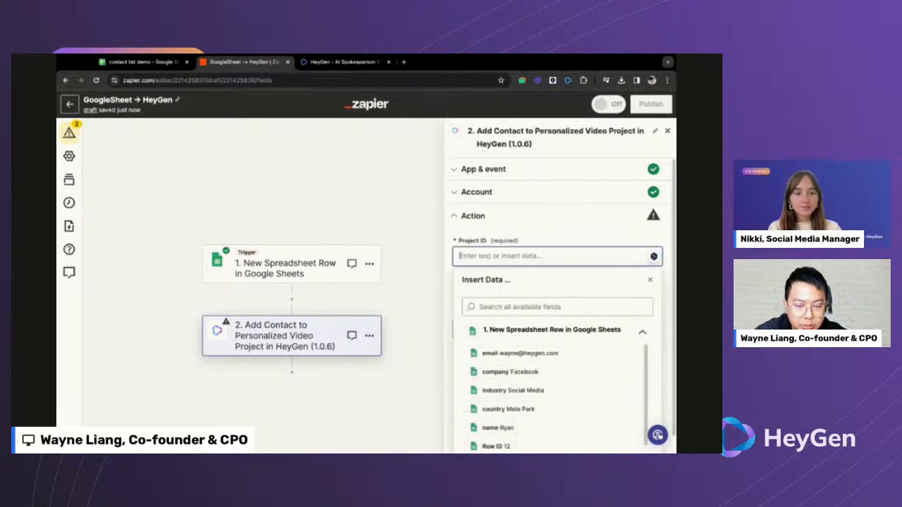
key(ctrl+Tab)
click(468, 251)
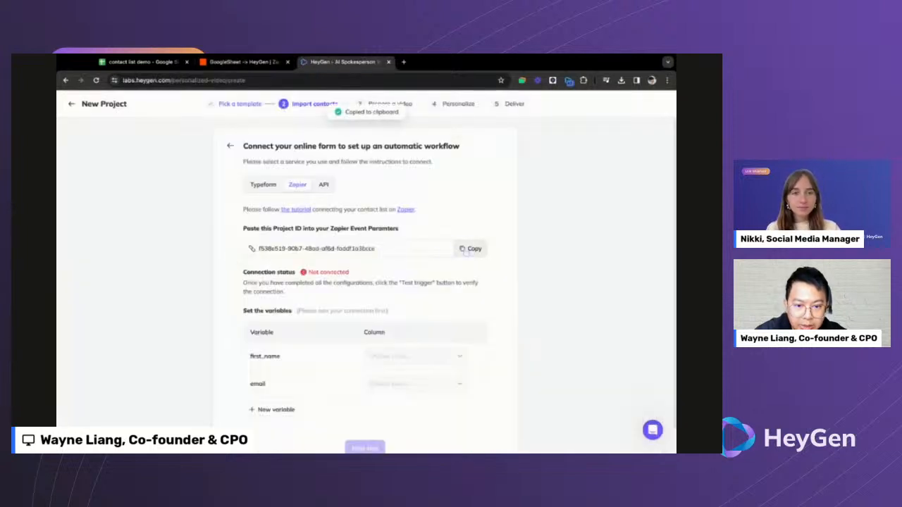
key(ctrl+shift+Tab)
key(ctrl+v)
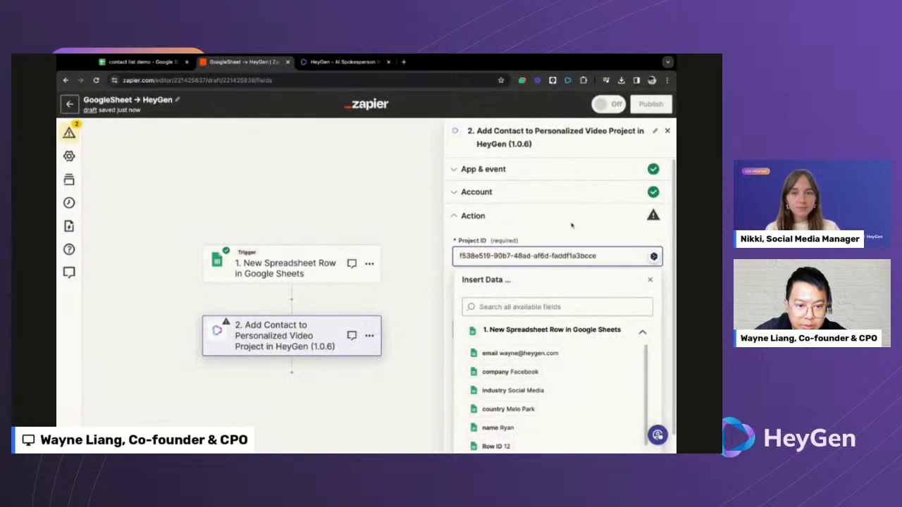
click(572, 225)
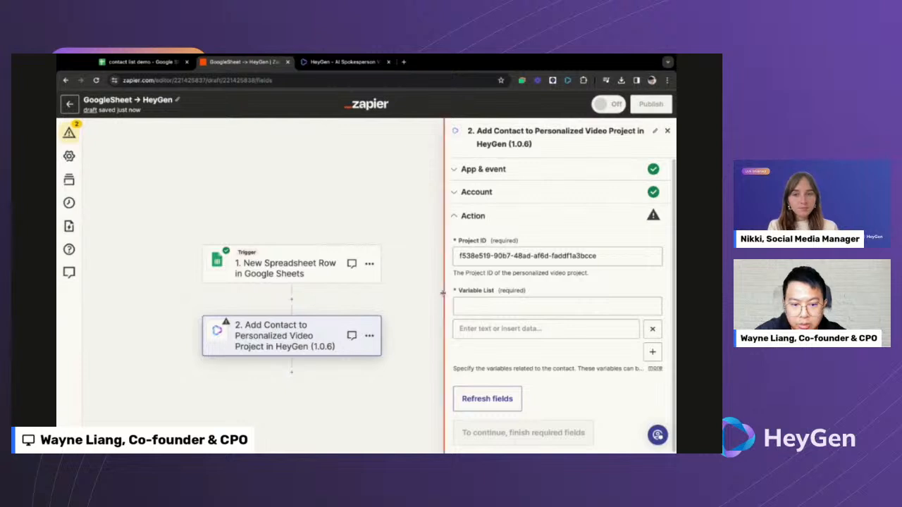
click(498, 302)
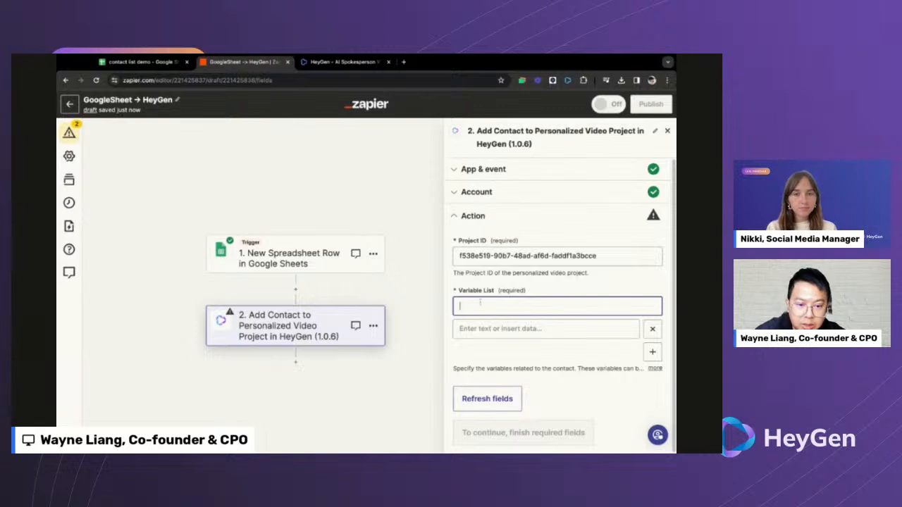
click(141, 62)
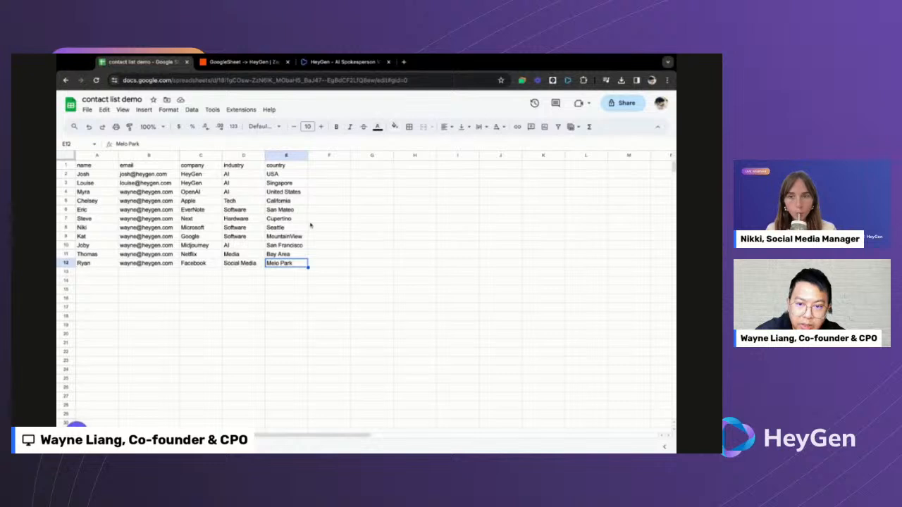
key(ctrl+Tab)
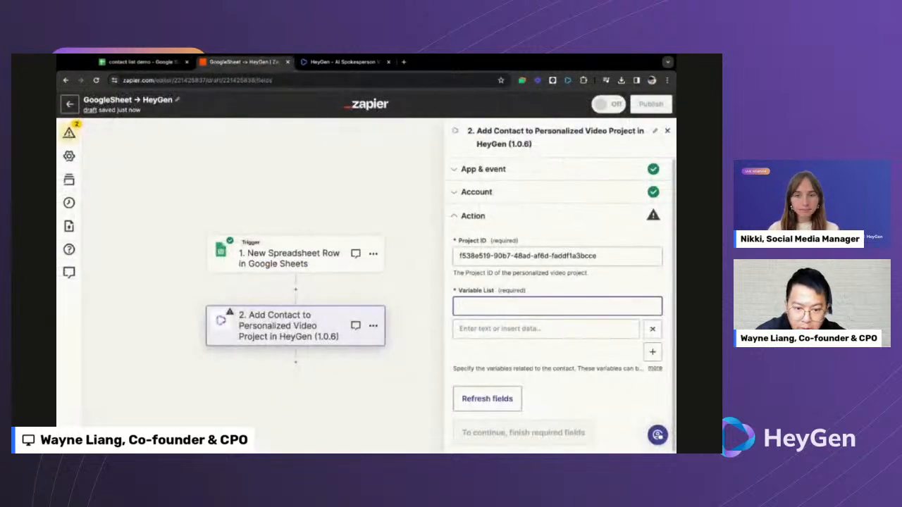
- Map the name and email variables to the sheet's name and email values
text(name)
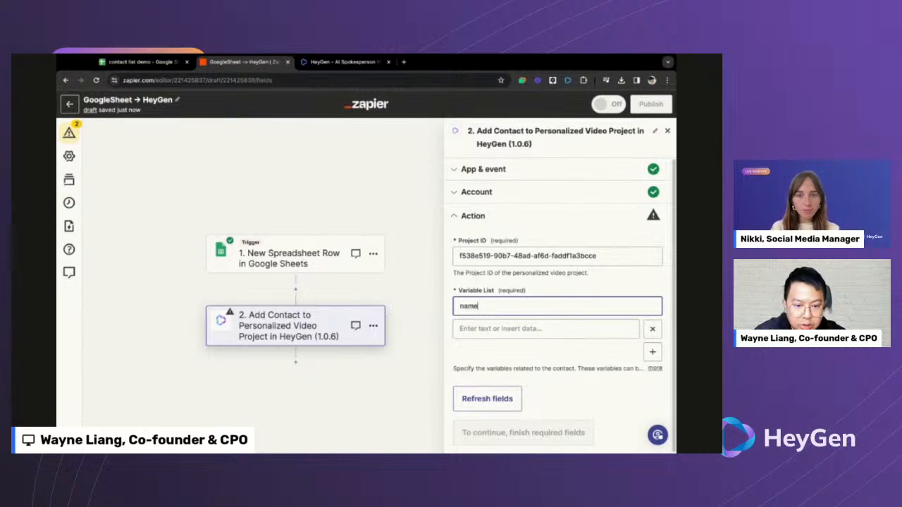
click(489, 328)
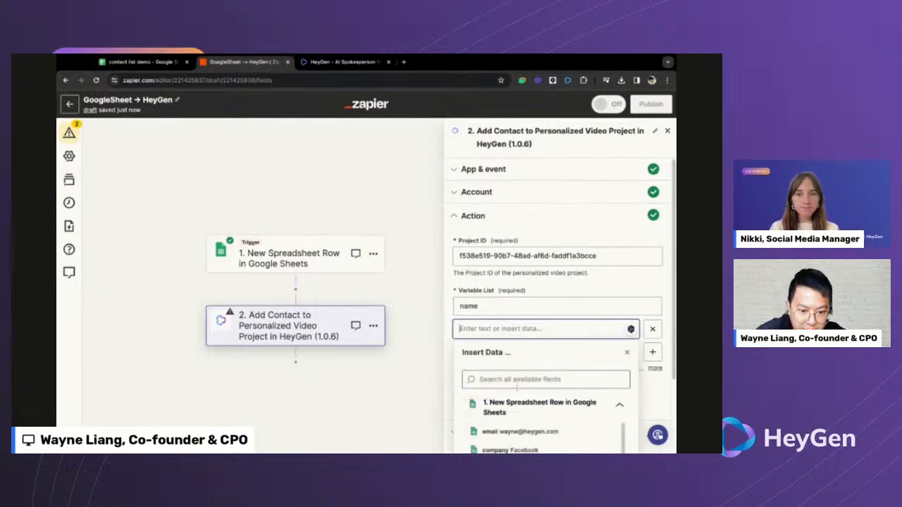
scroll(517, 399, down, 5)
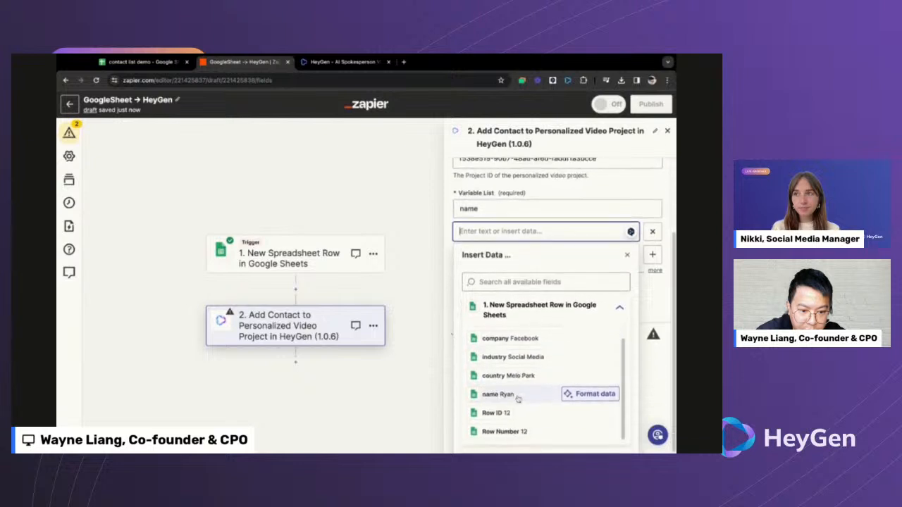
click(498, 395)
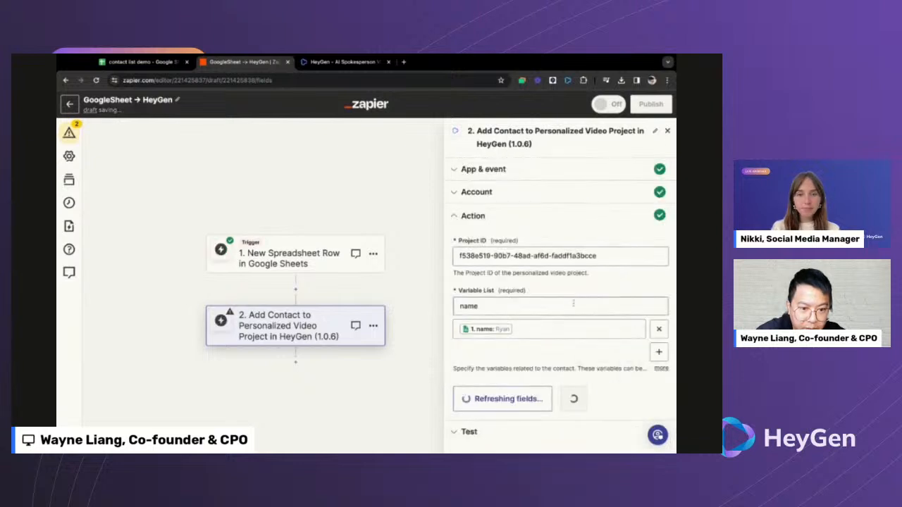
click(658, 352)
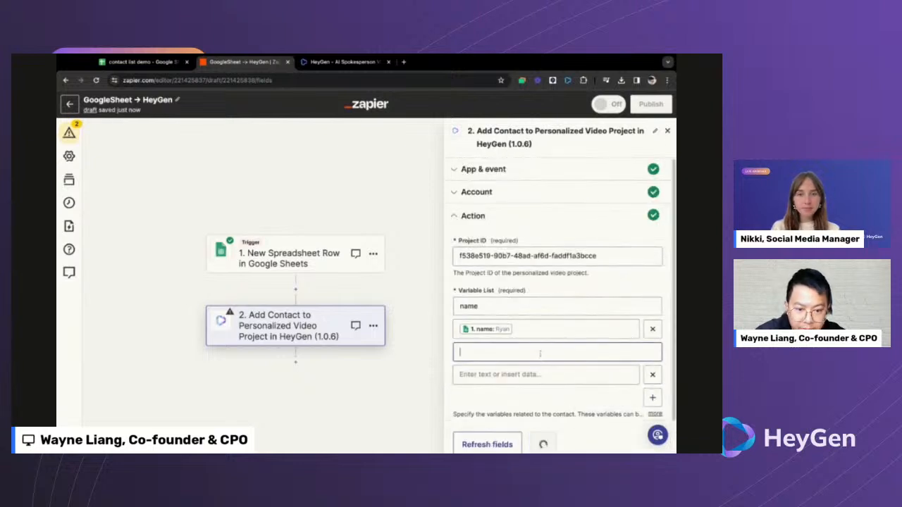
scroll(533, 354, down, 1)
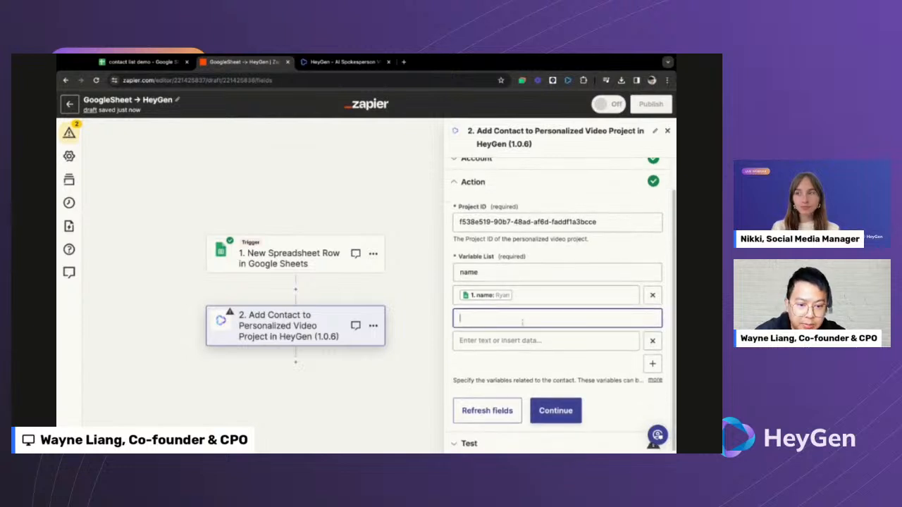
text(email)
click(560, 345)
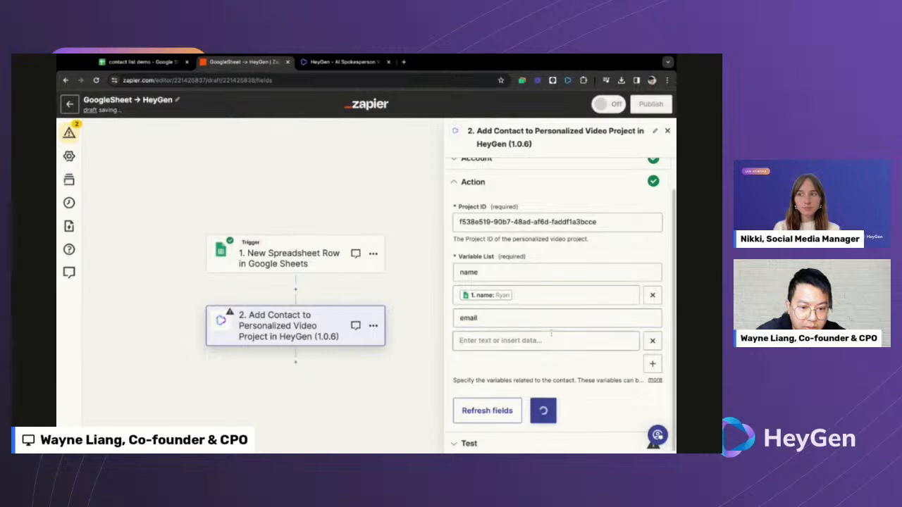
click(519, 340)
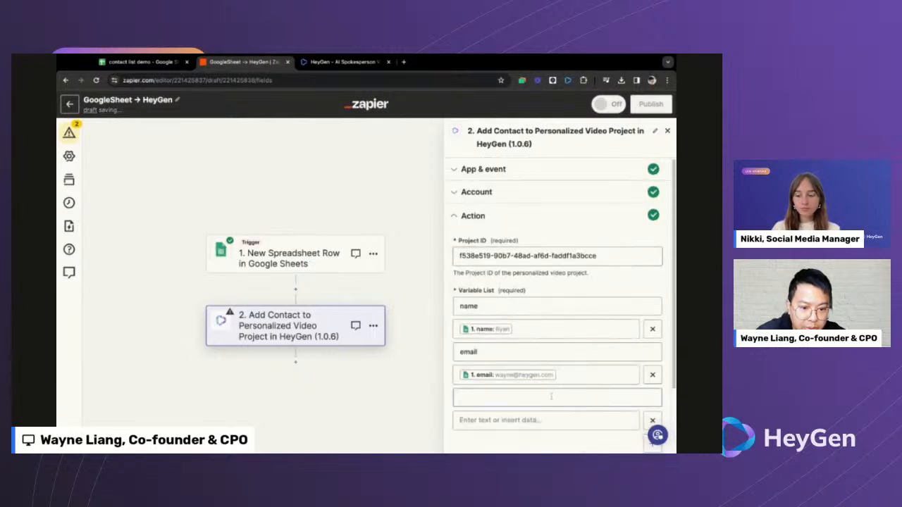
- Add company and region variables mapped to the sheet's company and country values
click(549, 398)
text(company)
scroll(549, 397, down, 2)
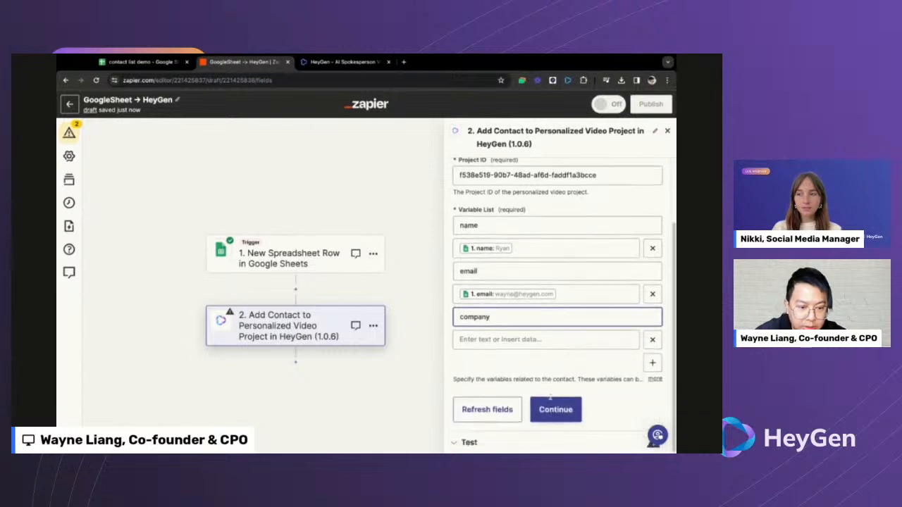
click(534, 341)
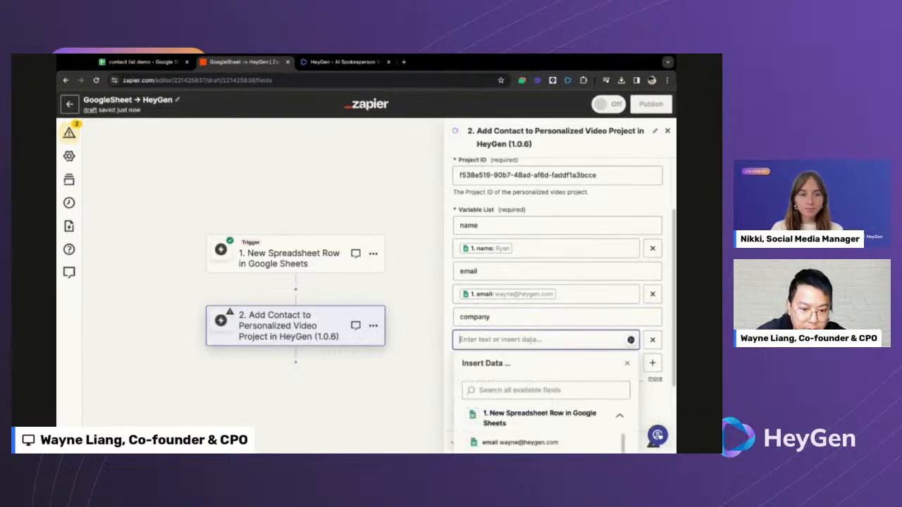
scroll(524, 374, down, 3)
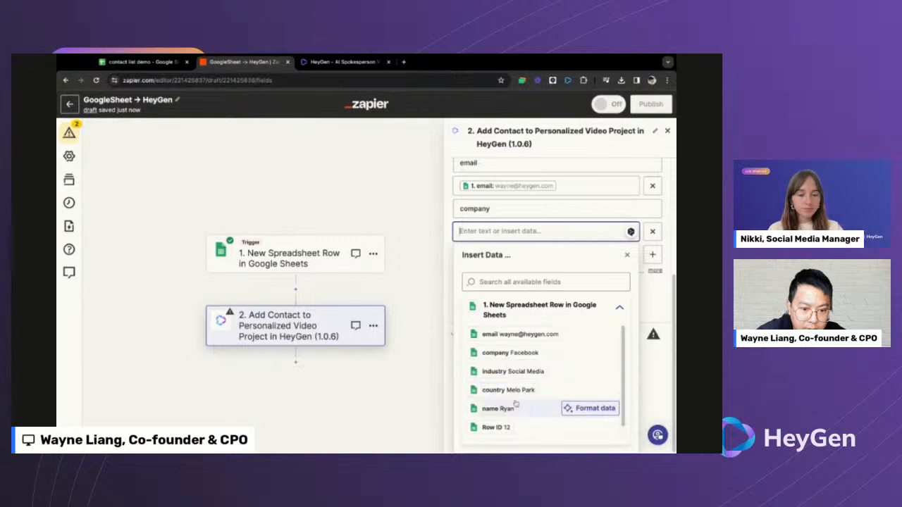
click(513, 355)
click(653, 258)
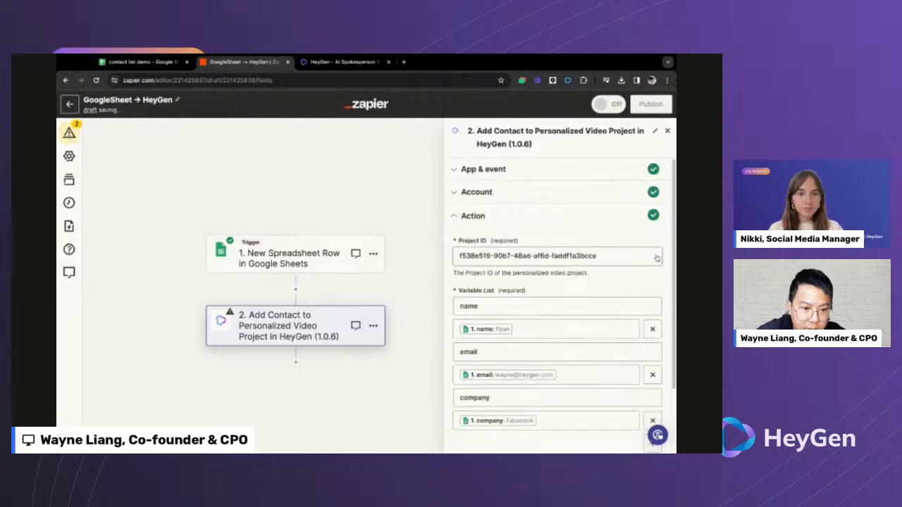
scroll(627, 345, down, 2)
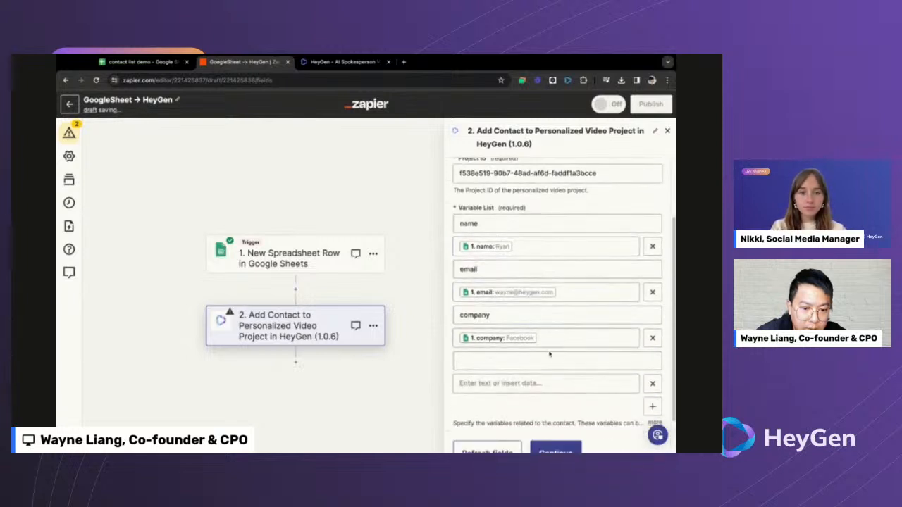
click(541, 360)
text(region)
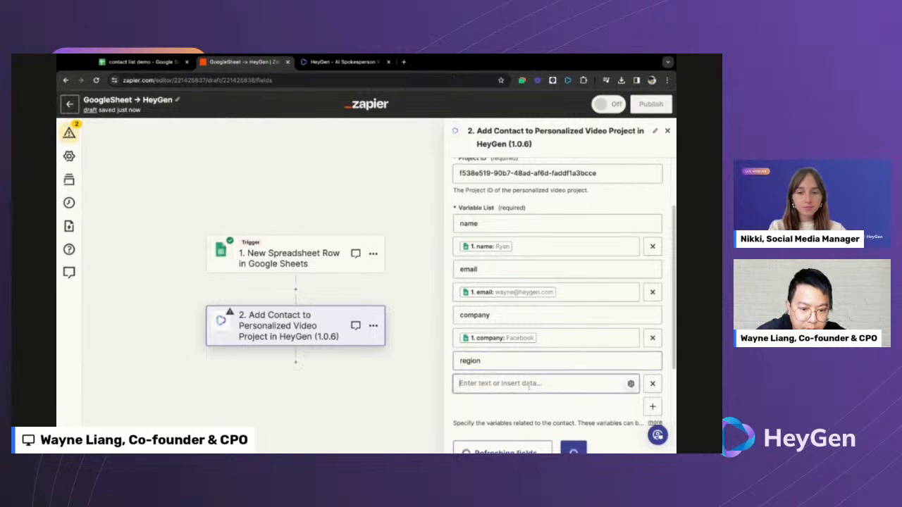
click(529, 383)
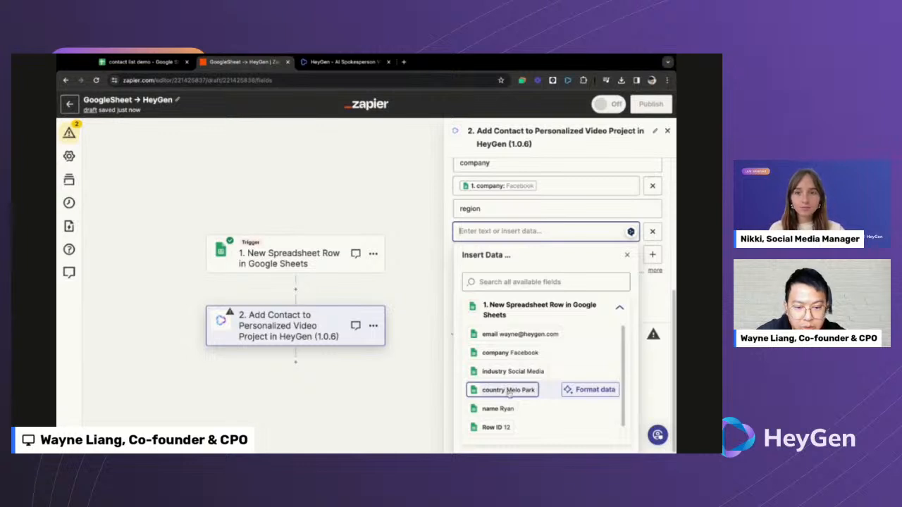
click(509, 391)
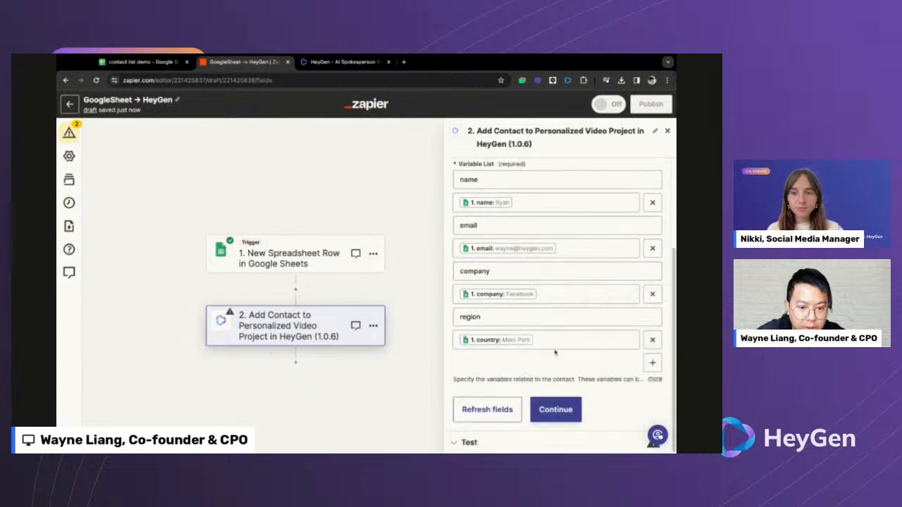
click(555, 409)
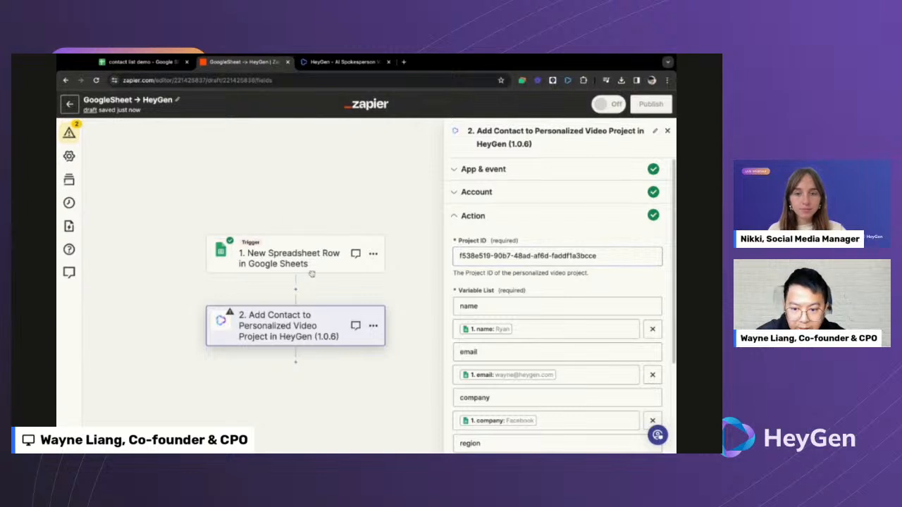
- Test the HeyGen step and check it returns response code 100, 'set in test mode'
scroll(564, 293, down, 3)
click(556, 415)
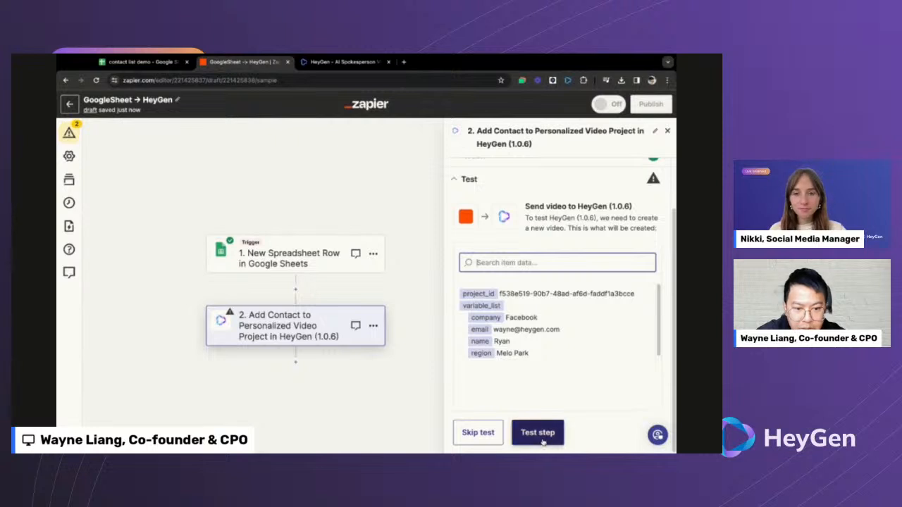
click(538, 433)
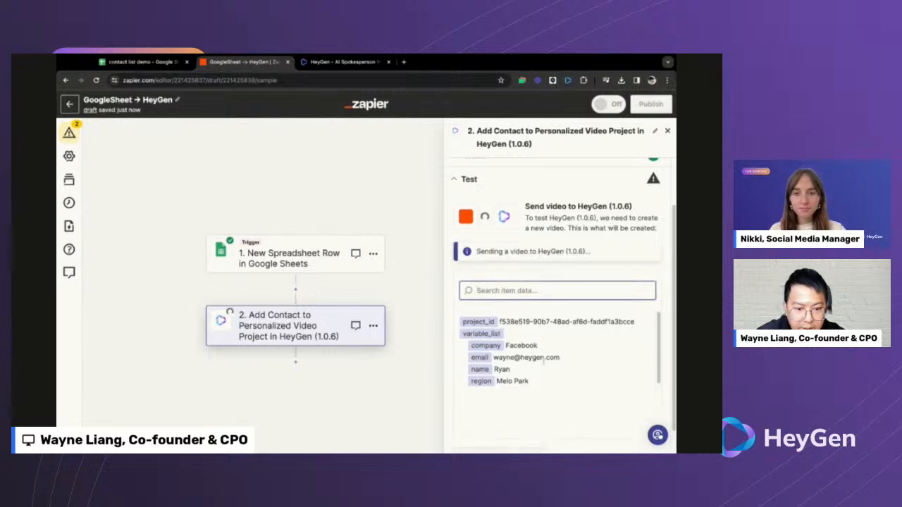
key(super+Tab)
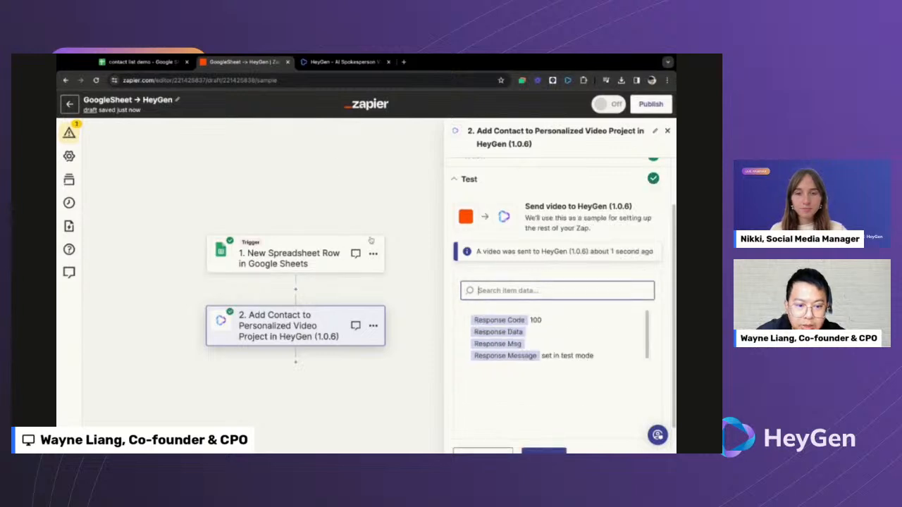
key(ctrl+shift+Tab)
key(ctrl+Tab)
key(ctrl+Tab)
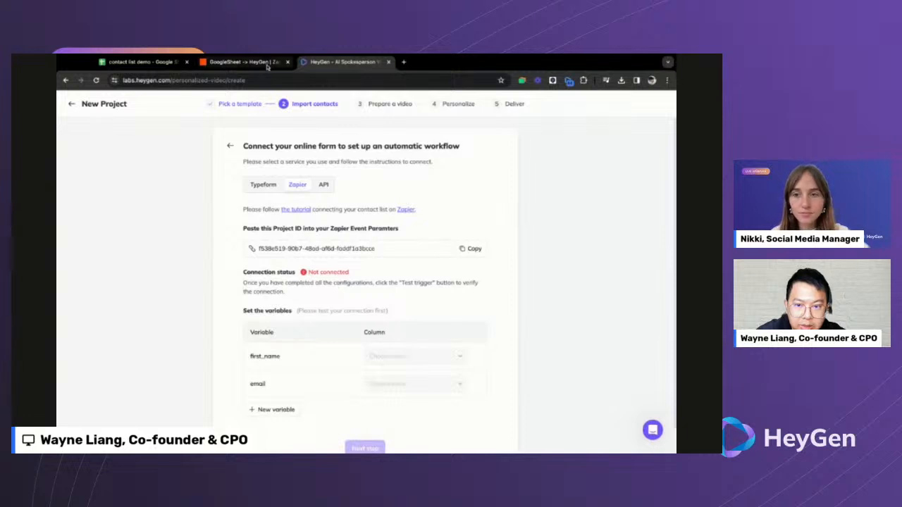
key(ctrl+shift+Tab)
scroll(552, 369, down, 1)
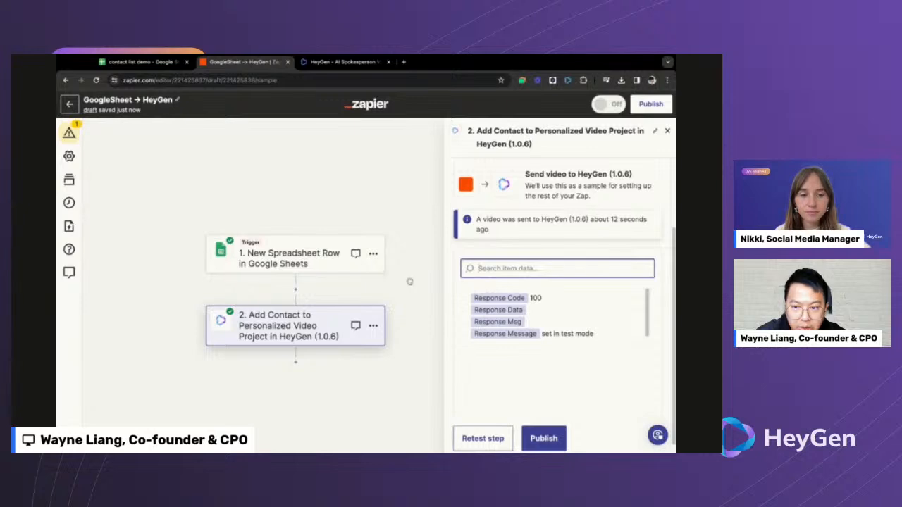
- Publish the GoogleSheet → HeyGen Zap as v1 and dismiss the confirmation messages
click(543, 438)
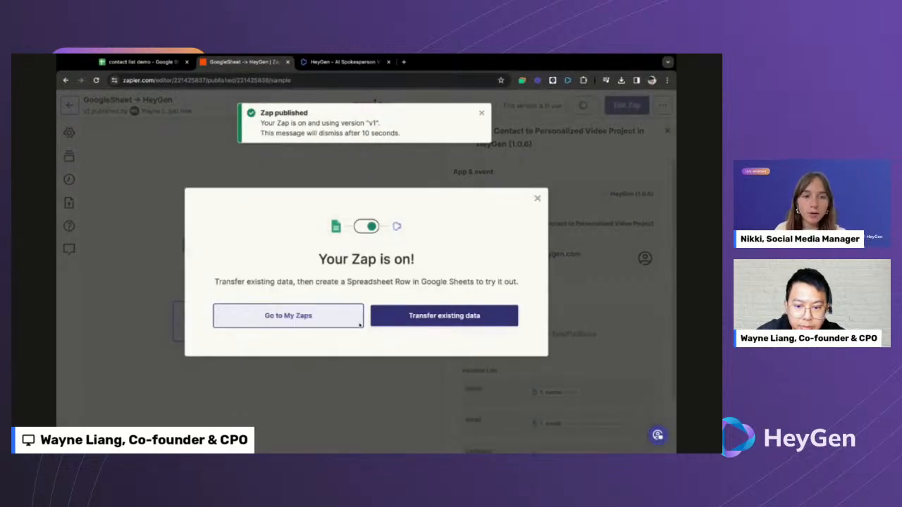
click(537, 200)
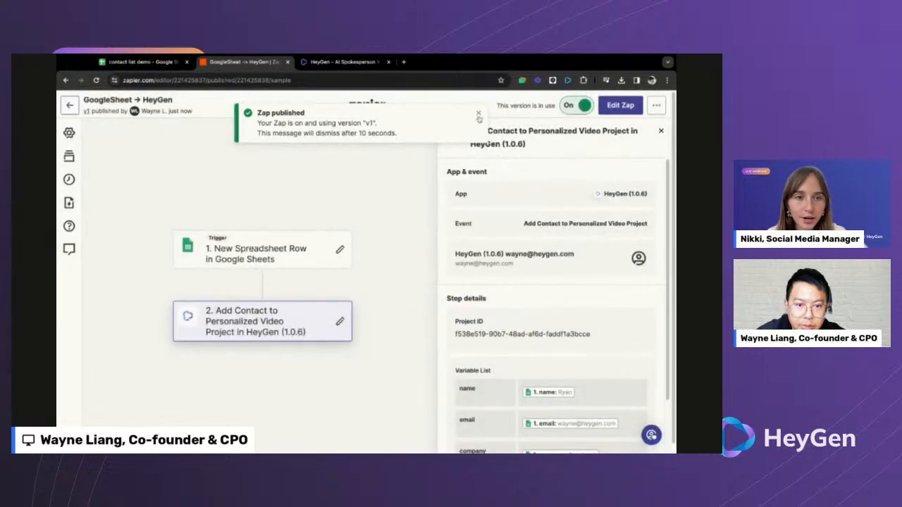
click(478, 114)
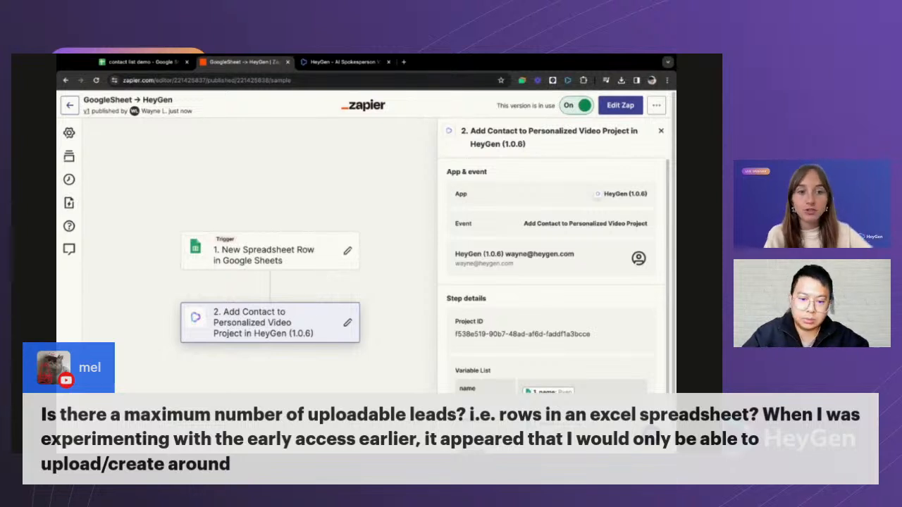
key(ctrl+Tab)
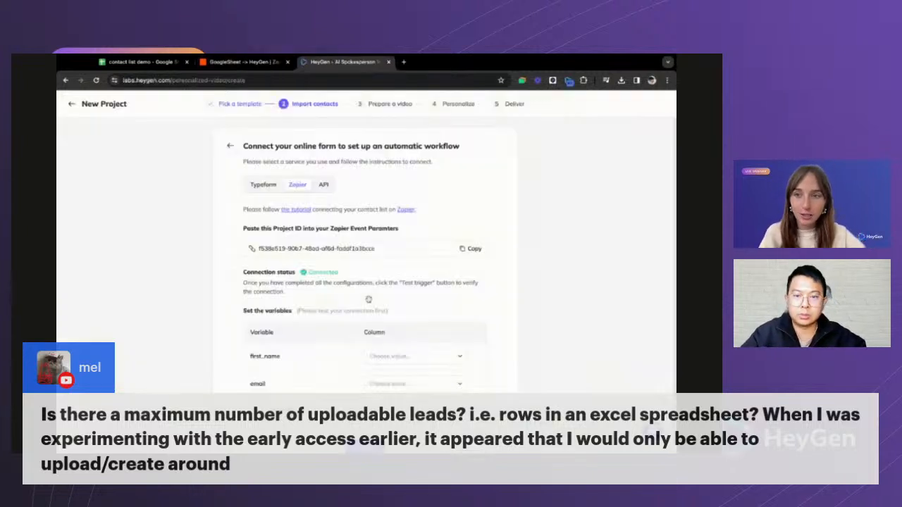
key(ctrl+shift+Tab)
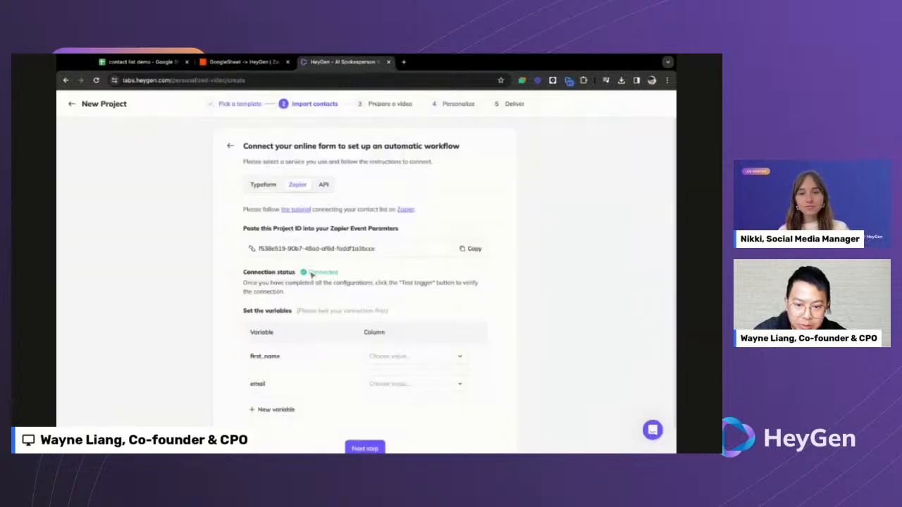
drag(309, 273, 319, 273)
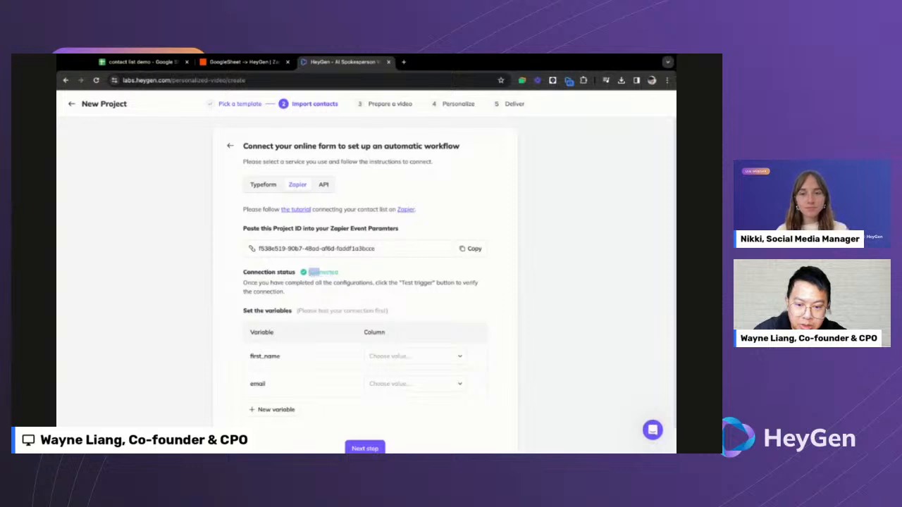
click(320, 273)
scroll(345, 310, down, 1)
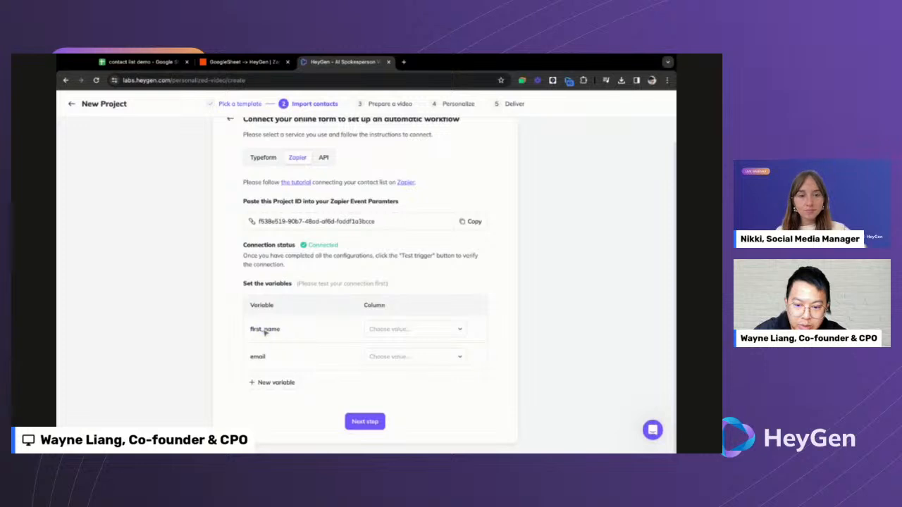
- Map first_name to the name column and email to the email column
click(396, 335)
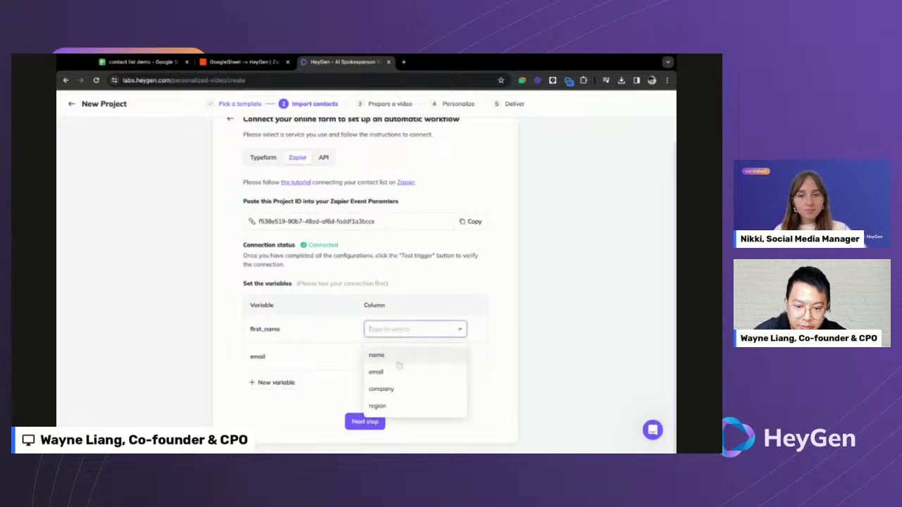
click(398, 361)
click(378, 357)
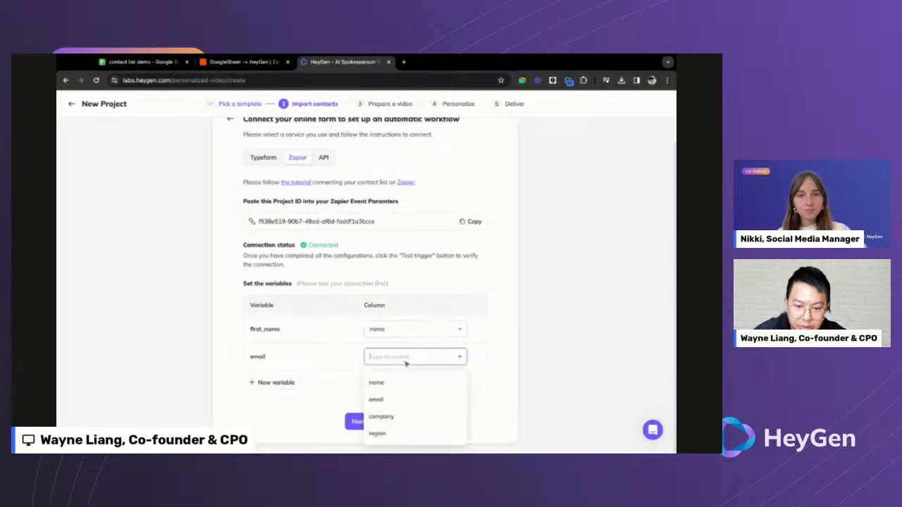
click(403, 398)
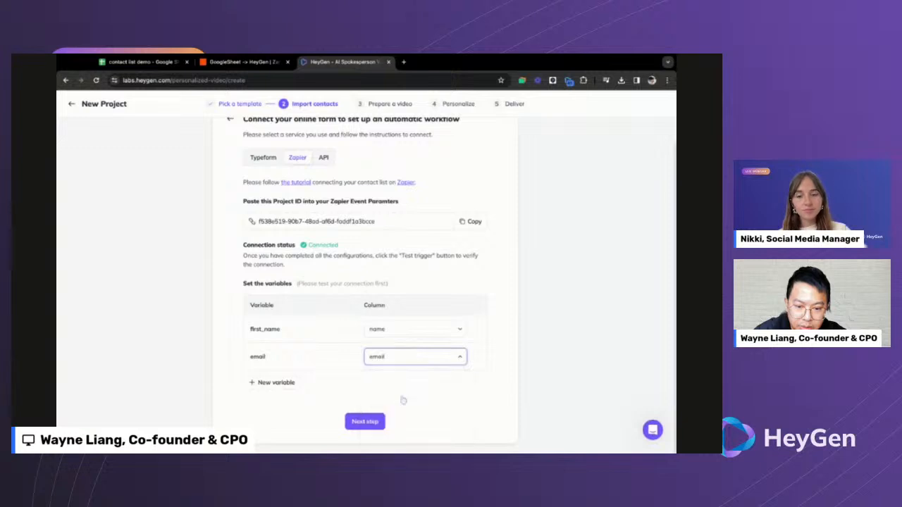
- Add company and region variables mapped to the company and region columns
click(282, 383)
click(285, 384)
text(co)
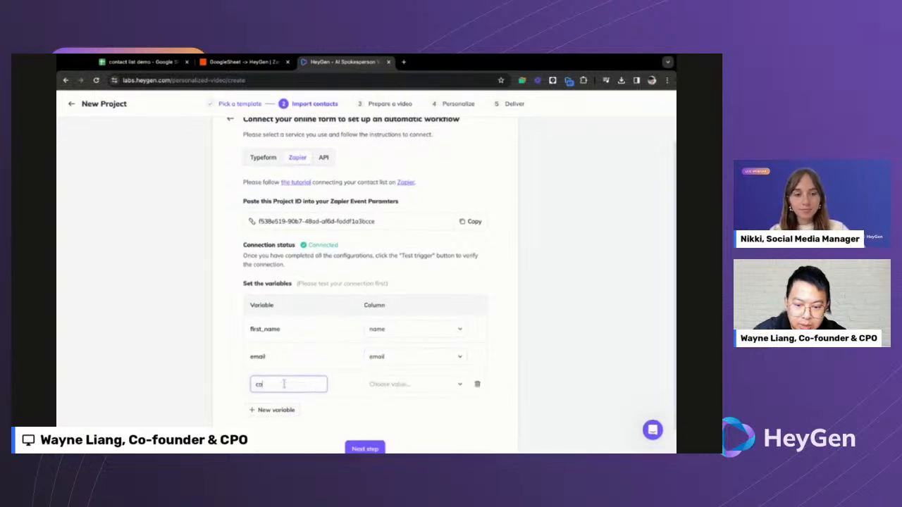
text(mpan)
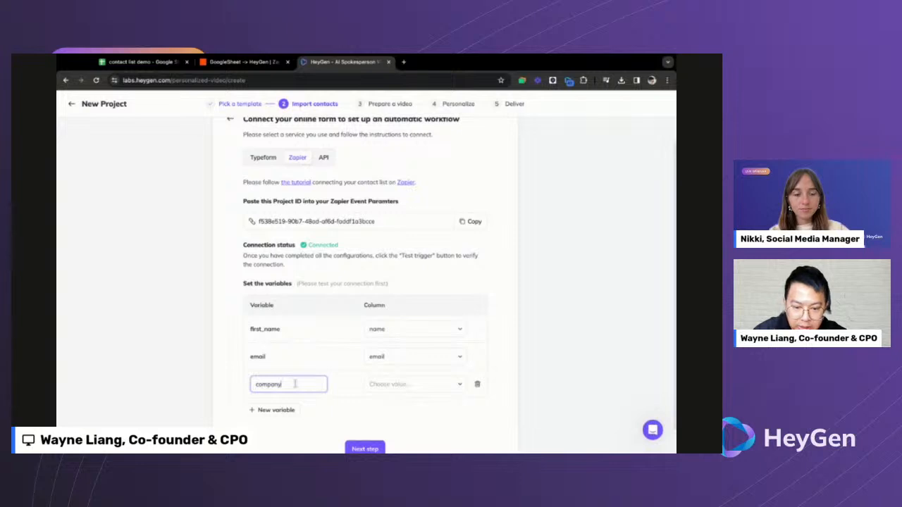
text(y)
click(380, 384)
click(383, 340)
click(282, 411)
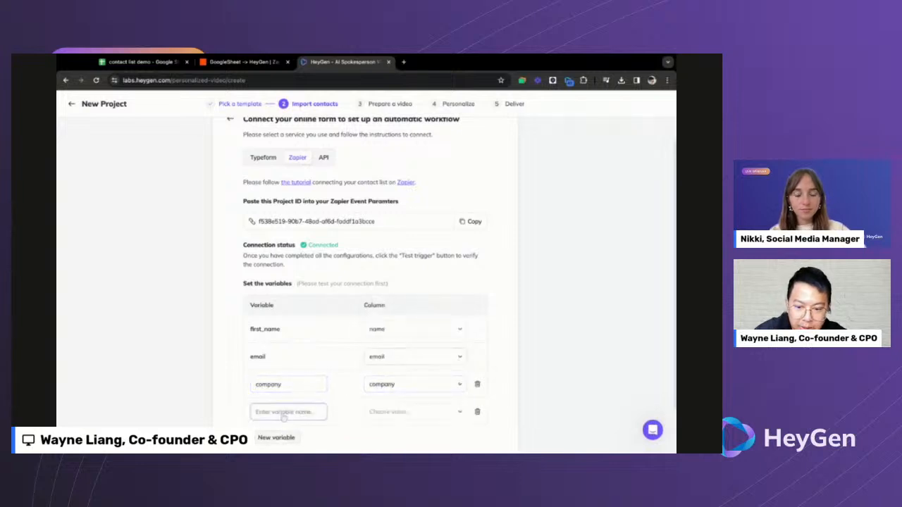
click(285, 413)
text(region)
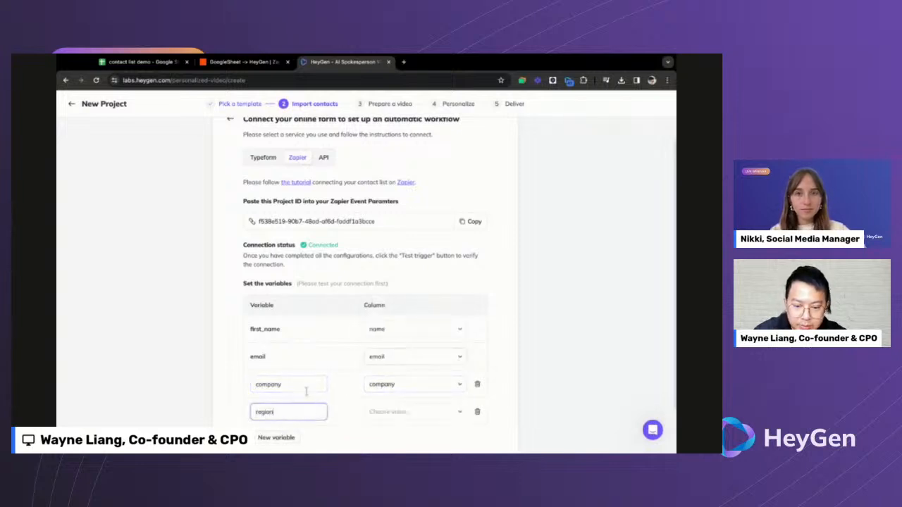
scroll(306, 392, down, 1)
click(391, 354)
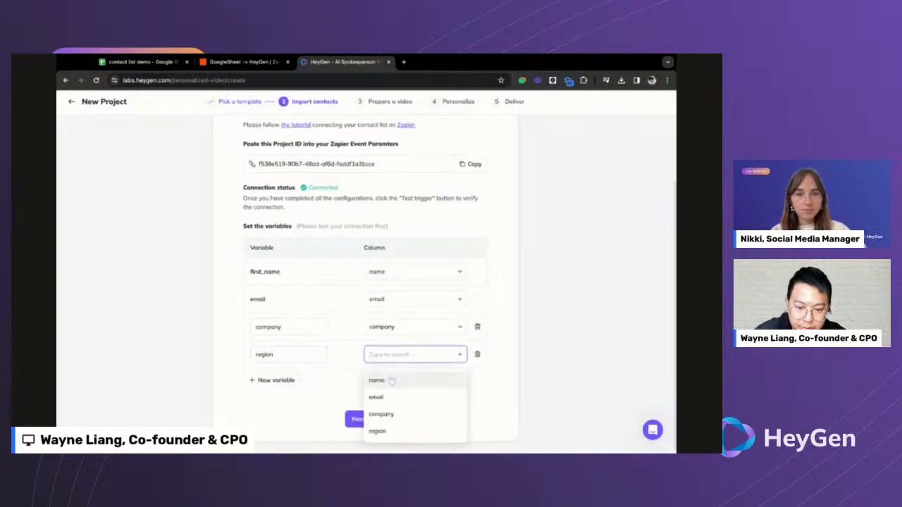
click(379, 431)
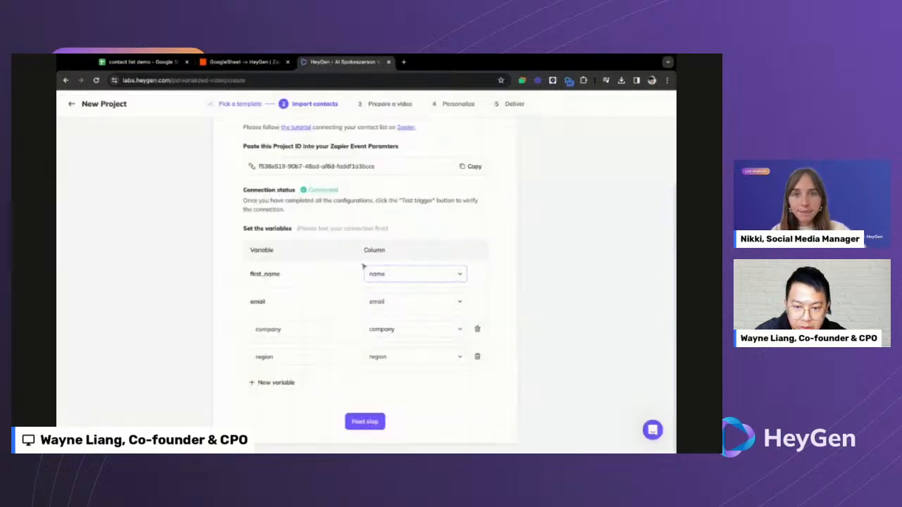
- Move the HeyGen project on from Import contacts to the Prepare a video step
scroll(362, 268, up, 1)
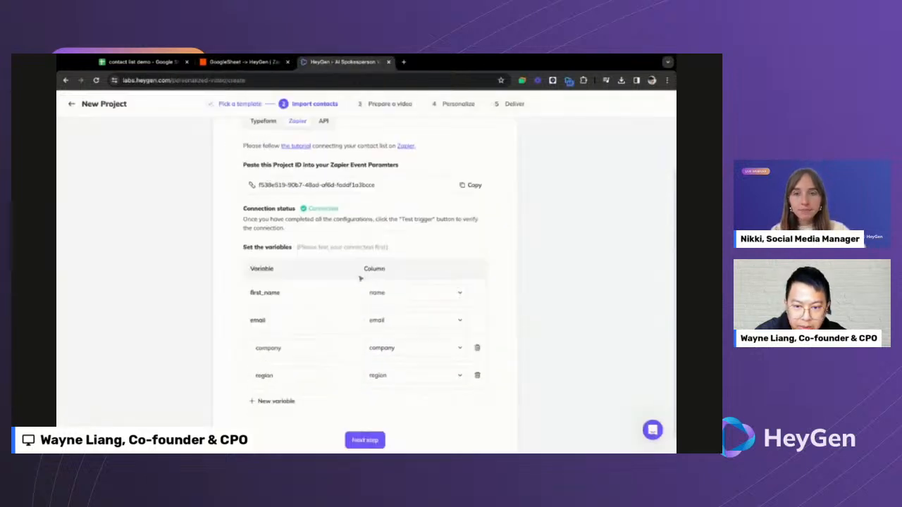
scroll(384, 308, down, 1)
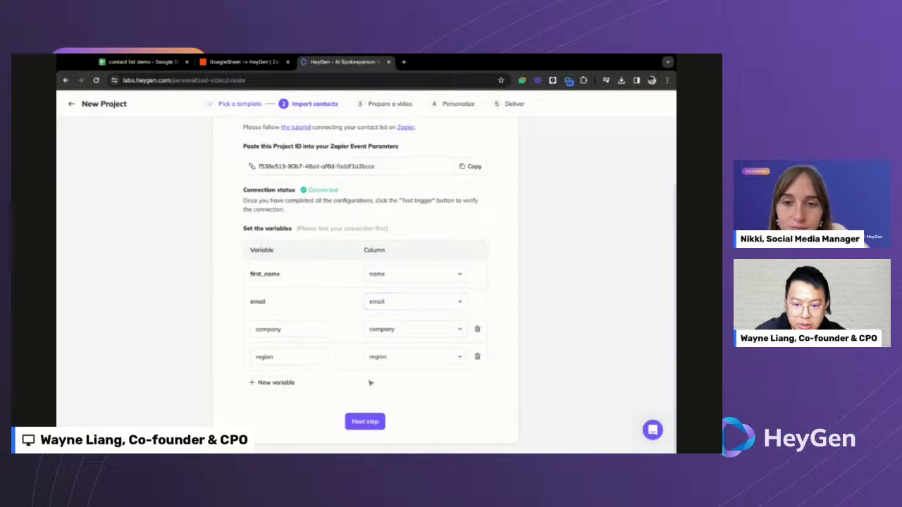
click(368, 421)
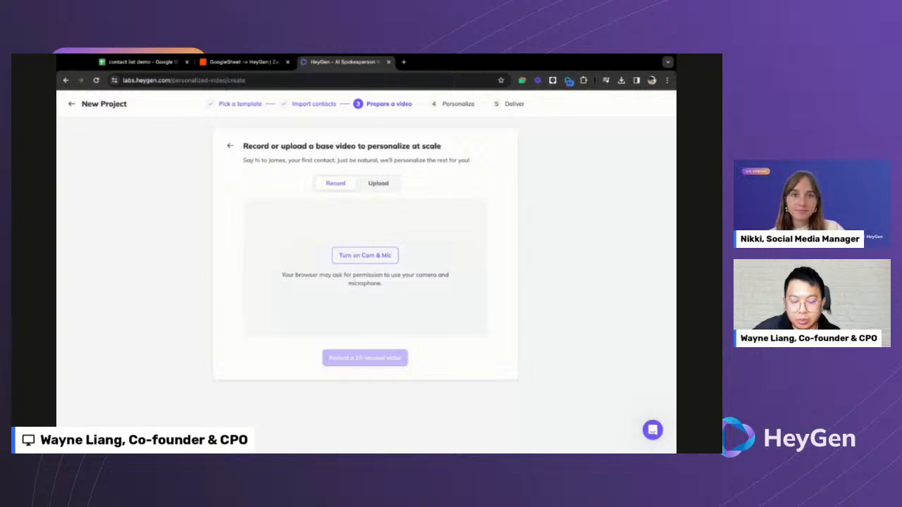
- Turn on the camera and microphone, then switch the base video source to Upload
click(368, 251)
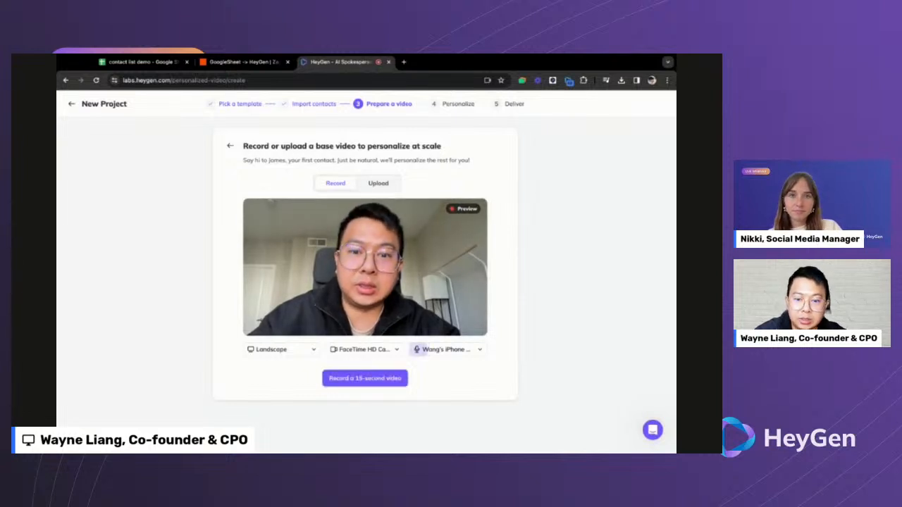
click(379, 185)
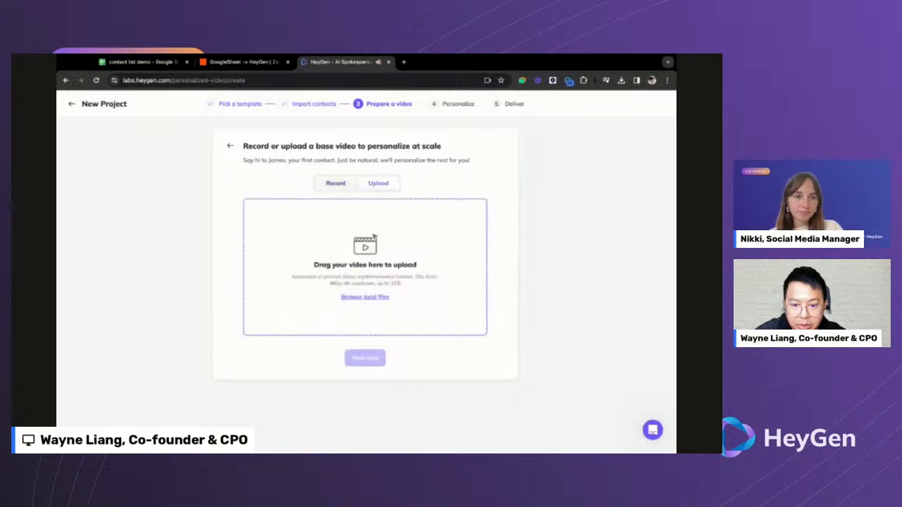
- Upload the 29-second base video from local files, checking the Zap while it uploads
click(369, 301)
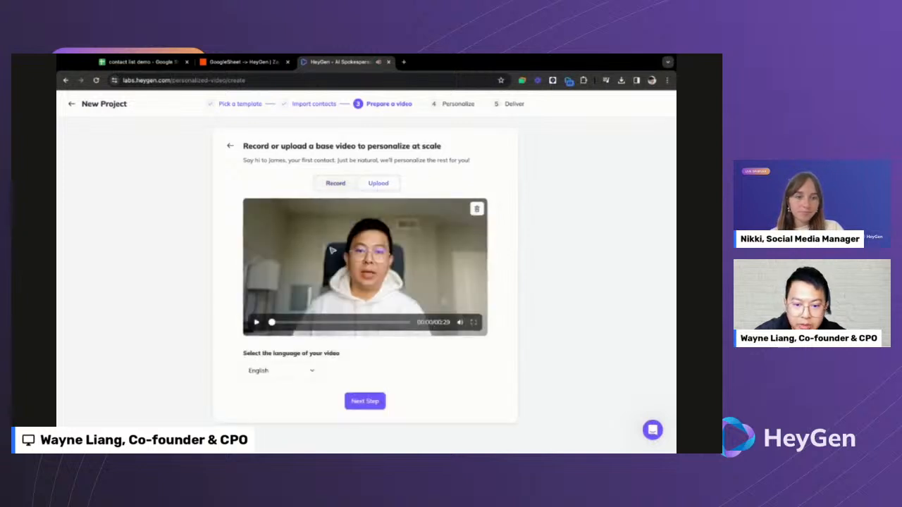
click(365, 401)
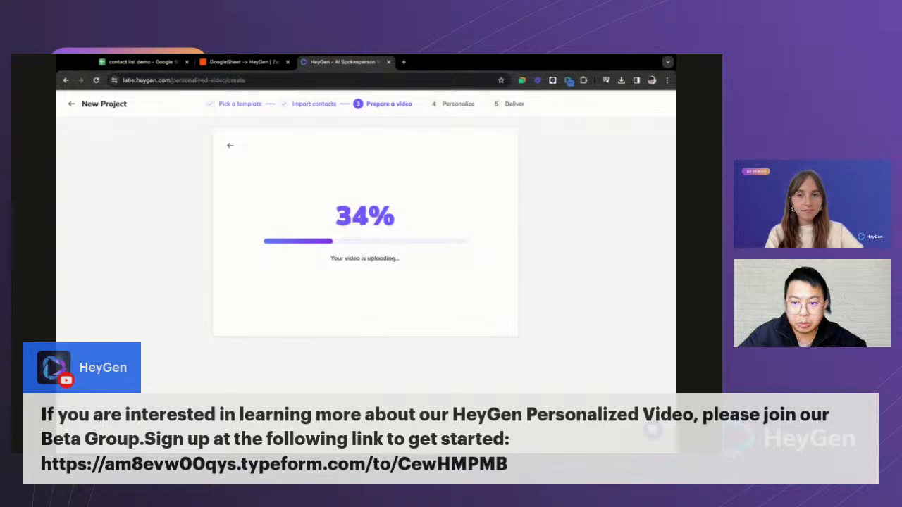
click(251, 62)
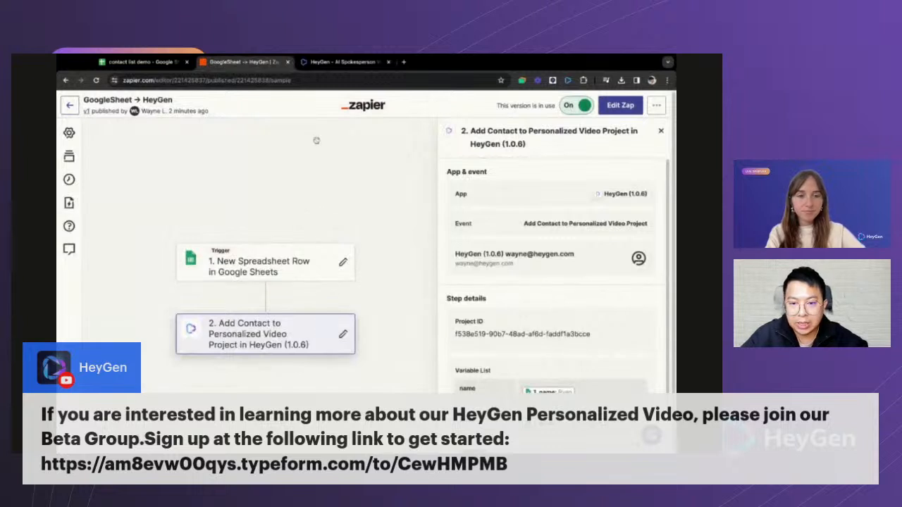
click(325, 63)
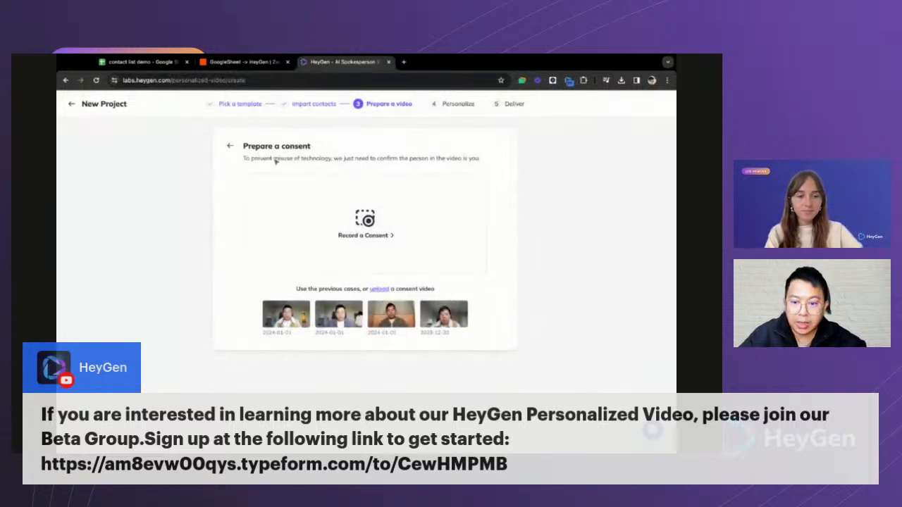
drag(274, 159, 445, 159)
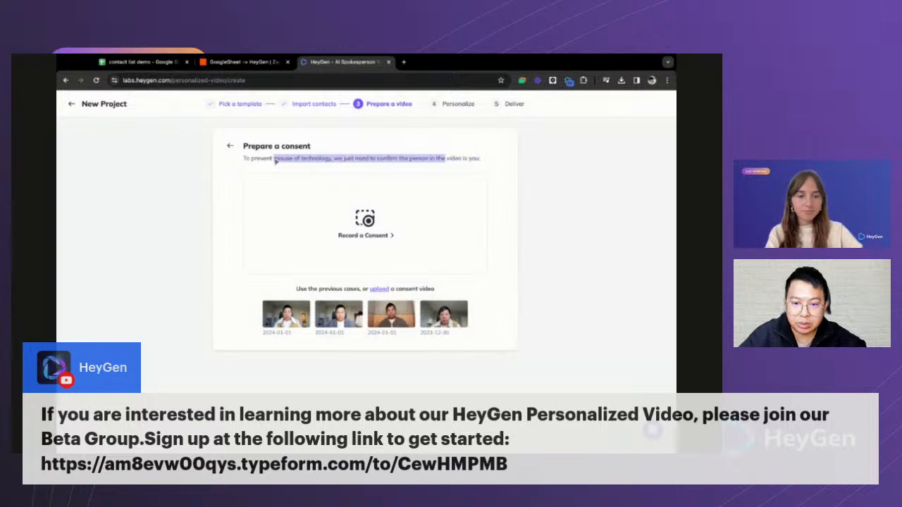
click(449, 170)
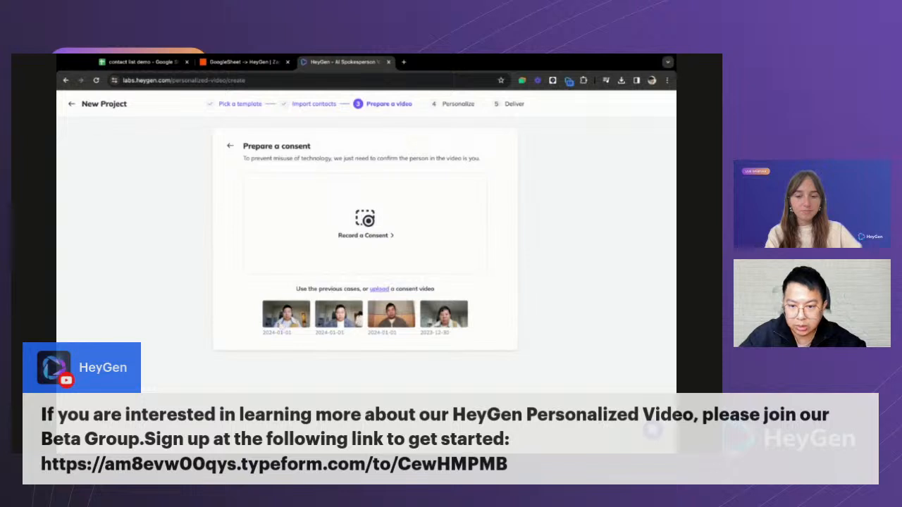
mouse_move(432, 321)
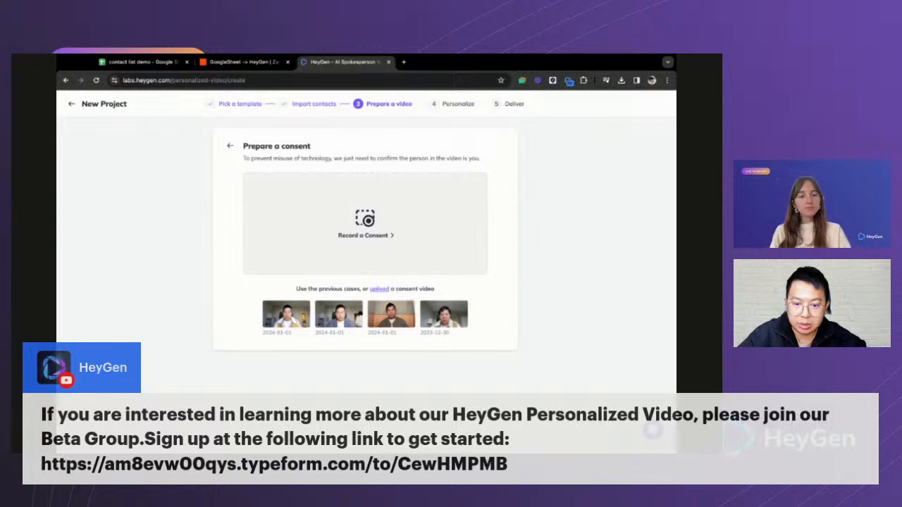
- Look over the Record a Consent script and the consent Upload option, then go back
click(365, 229)
triple_click(252, 268)
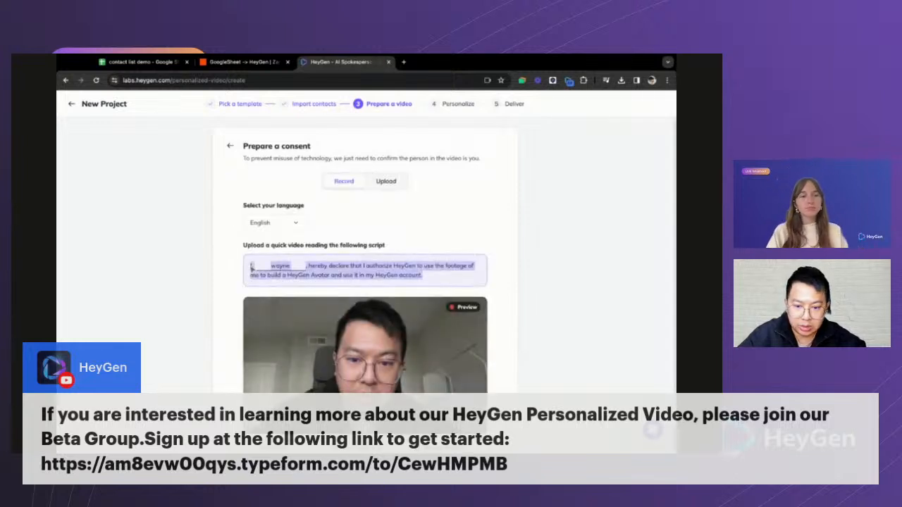
click(432, 278)
triple_click(432, 278)
click(431, 276)
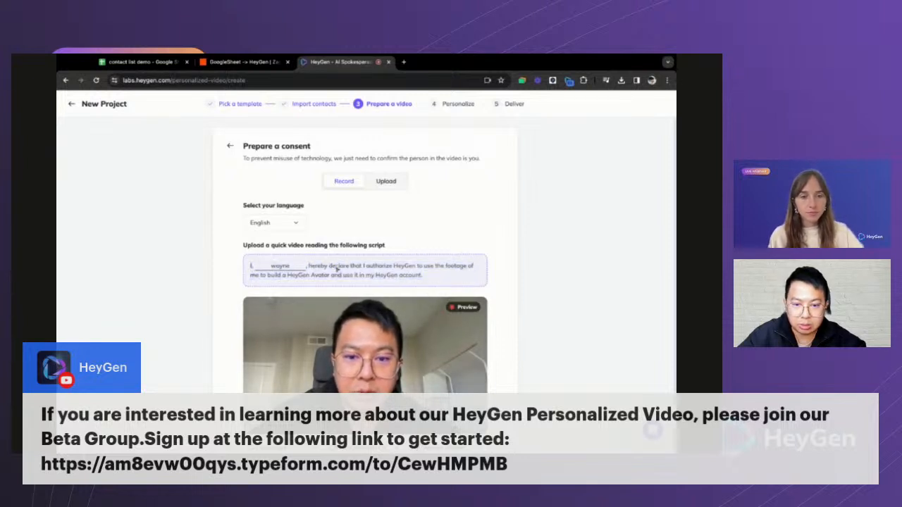
click(385, 182)
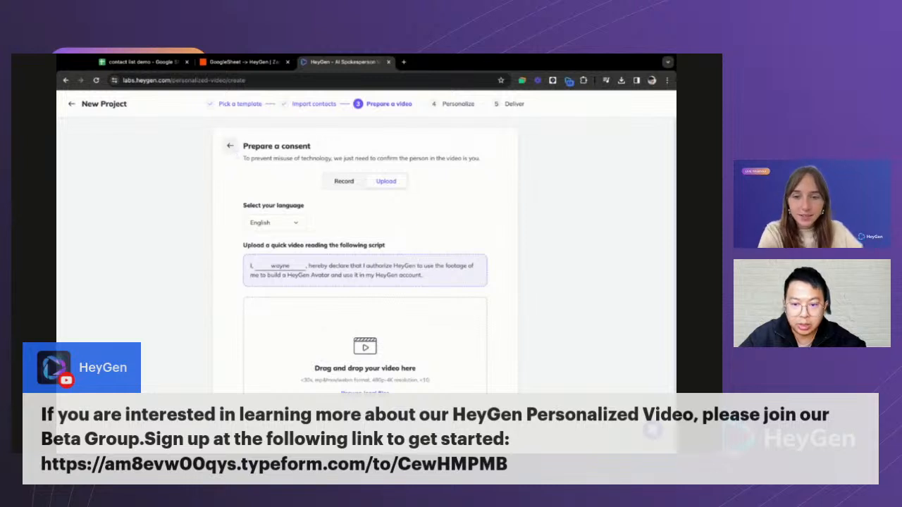
click(231, 147)
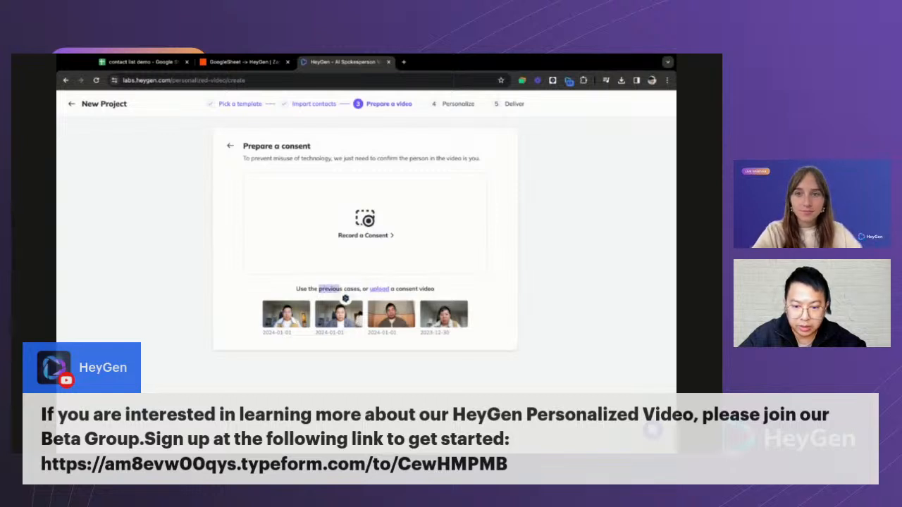
- Reuse the first previous consent video and continue to the Personalize step
click(299, 319)
scroll(389, 279, down, 1)
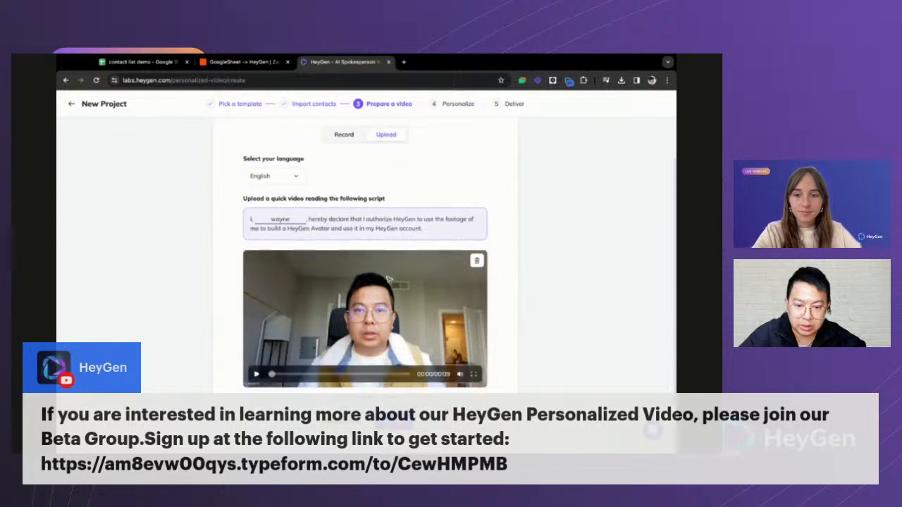
click(395, 424)
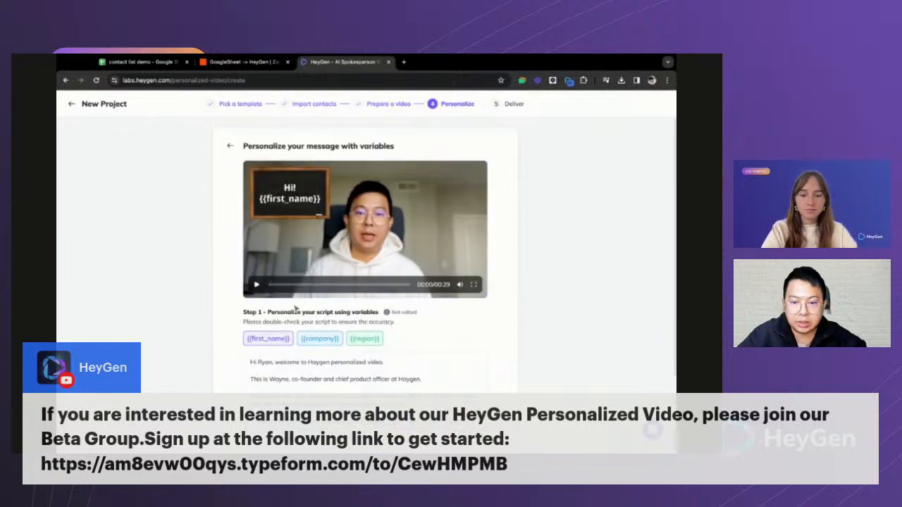
- Replace the sample first name in the greeting with the {{first_name}} variable
scroll(296, 310, down, 2)
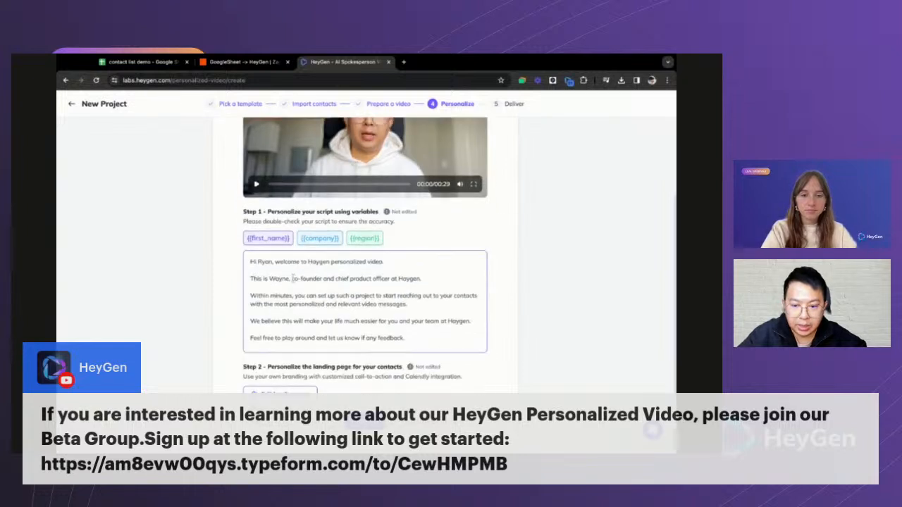
scroll(289, 240, up, 2)
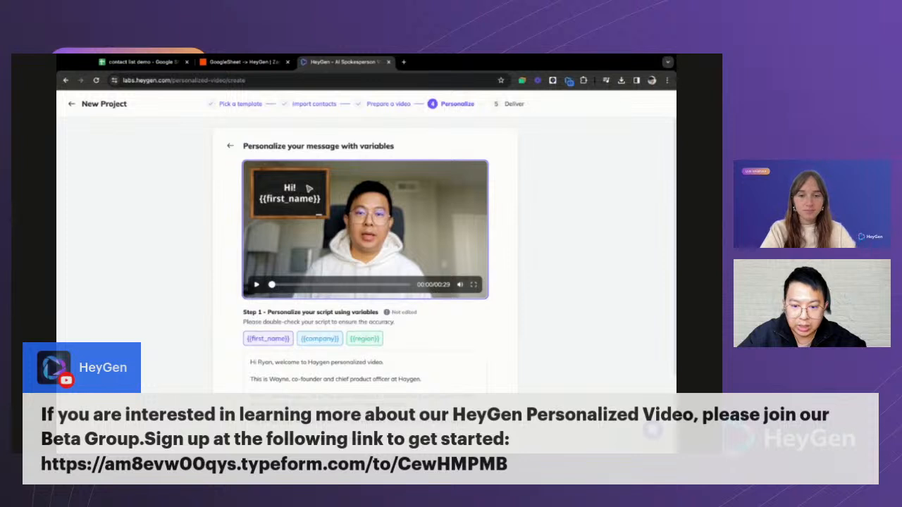
scroll(308, 188, down, 2)
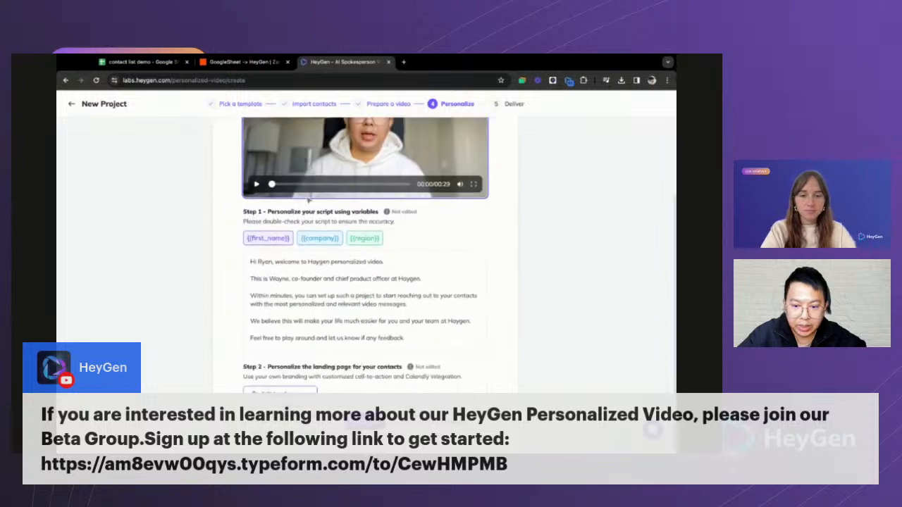
double_click(265, 262)
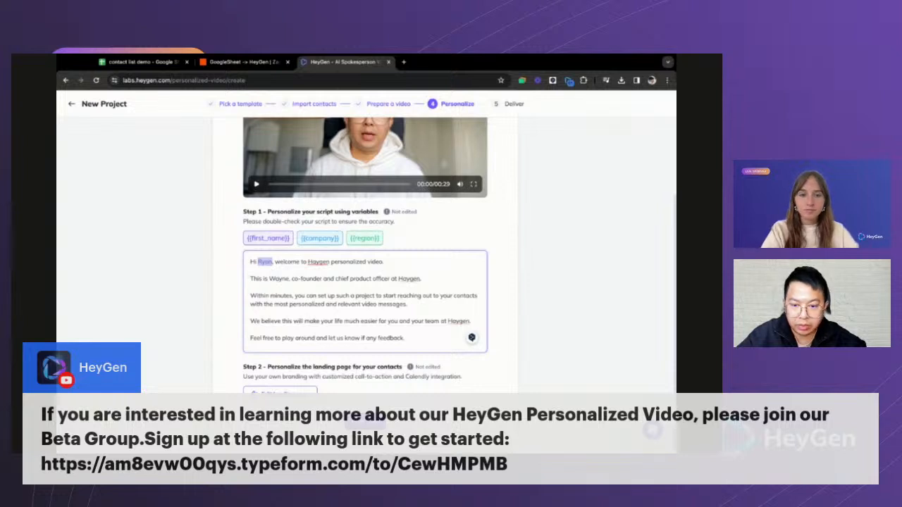
click(267, 238)
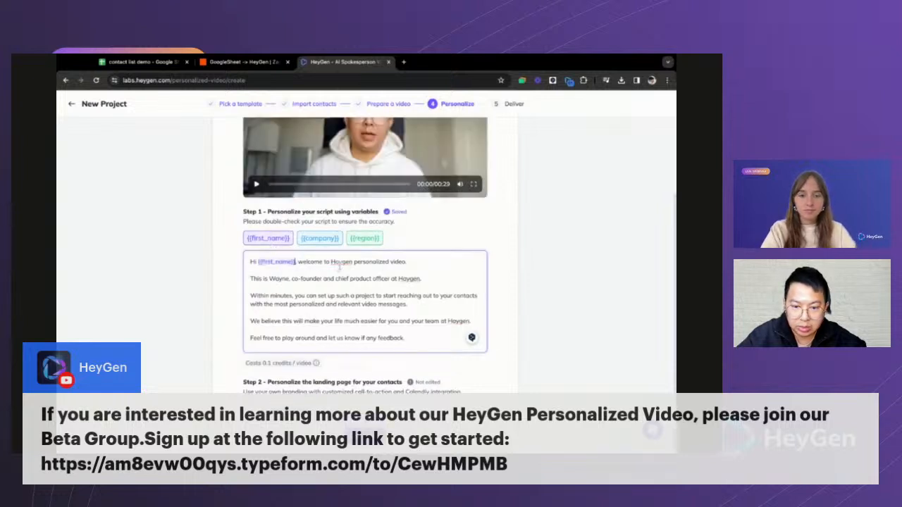
- Correct the company name to HeyGen and add 'Hope you're having a lovely day in {{region}}'
double_click(341, 262)
text(yGen)
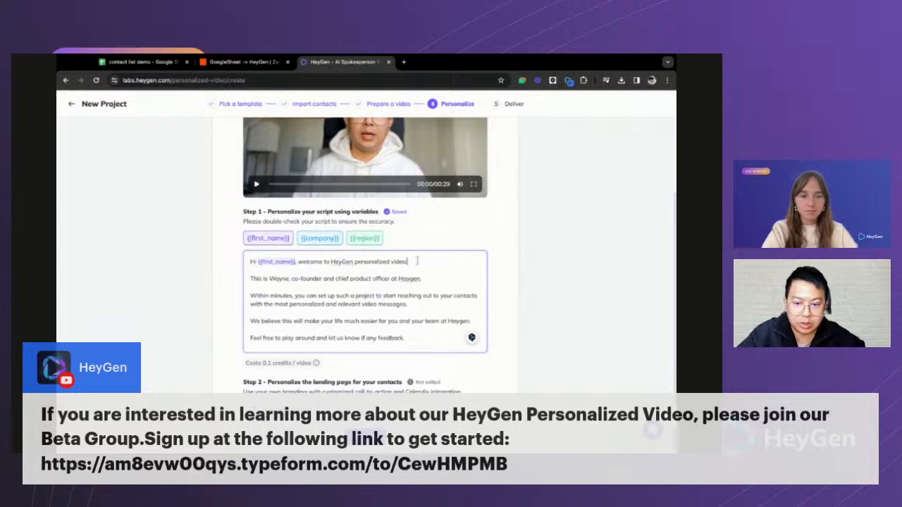
key(Return)
text(Hope you')
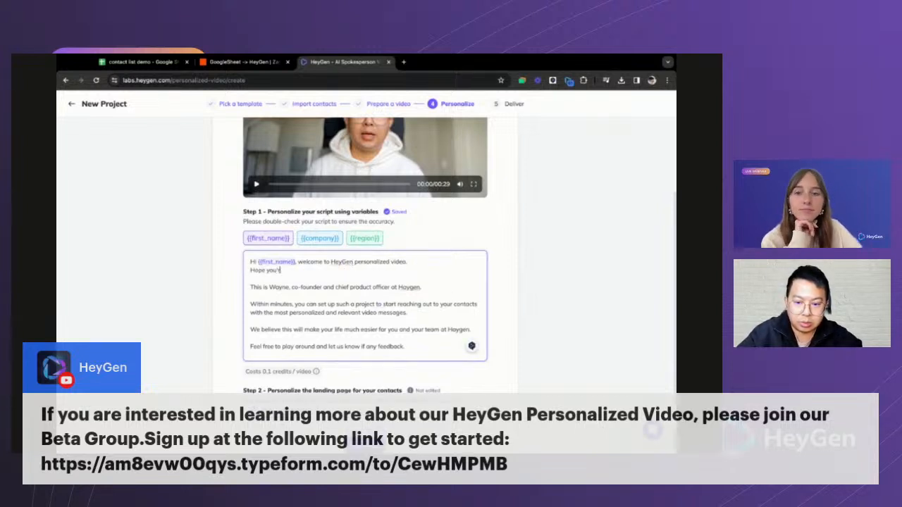
text(re having a lovely)
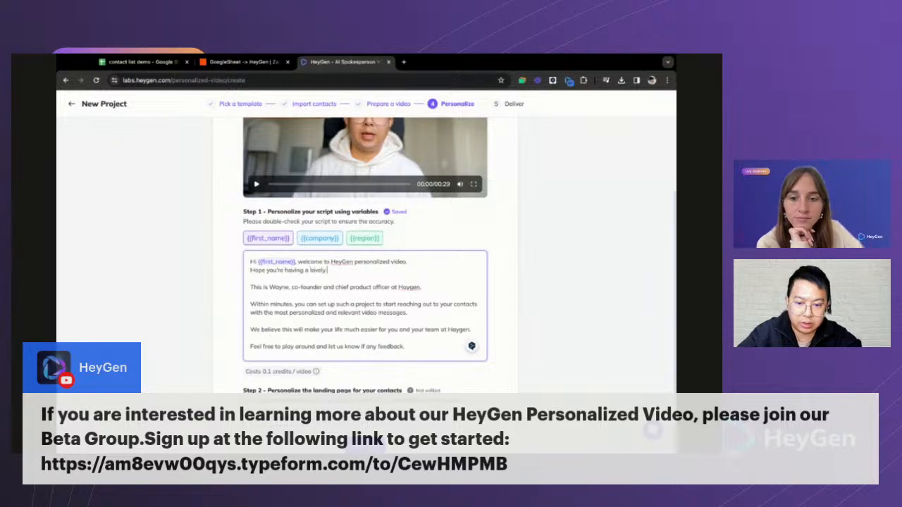
text( day in)
click(364, 239)
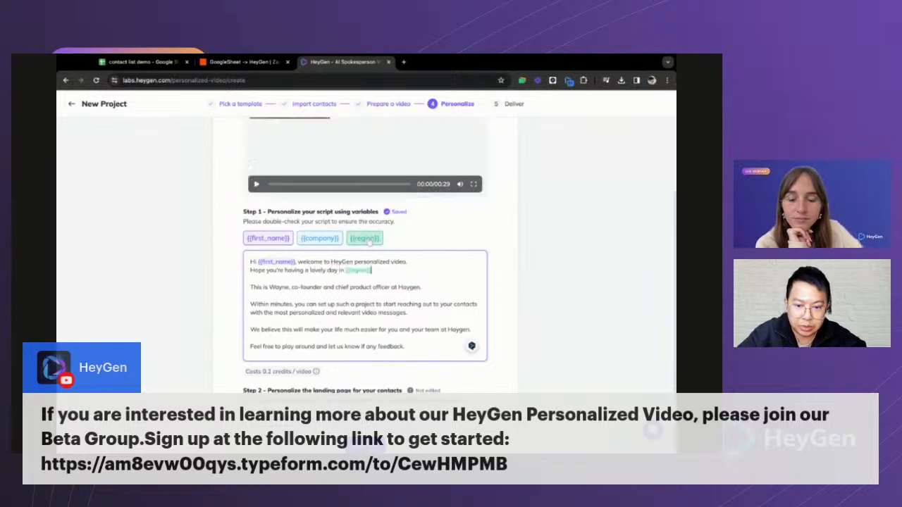
- Fix 'Haygen' to HeyGen in the third line, swap the closing Haygen for {{company}}, and review the script
double_click(409, 288)
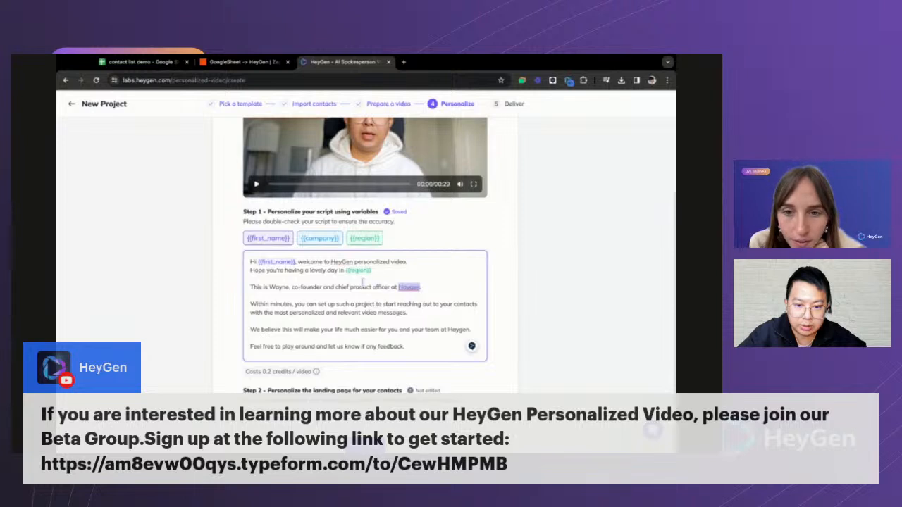
text(HeyGen)
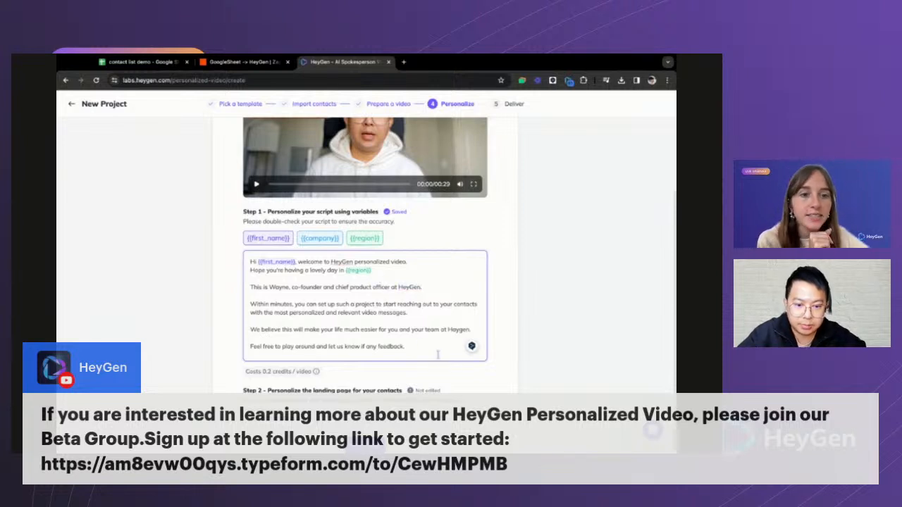
double_click(459, 329)
click(319, 239)
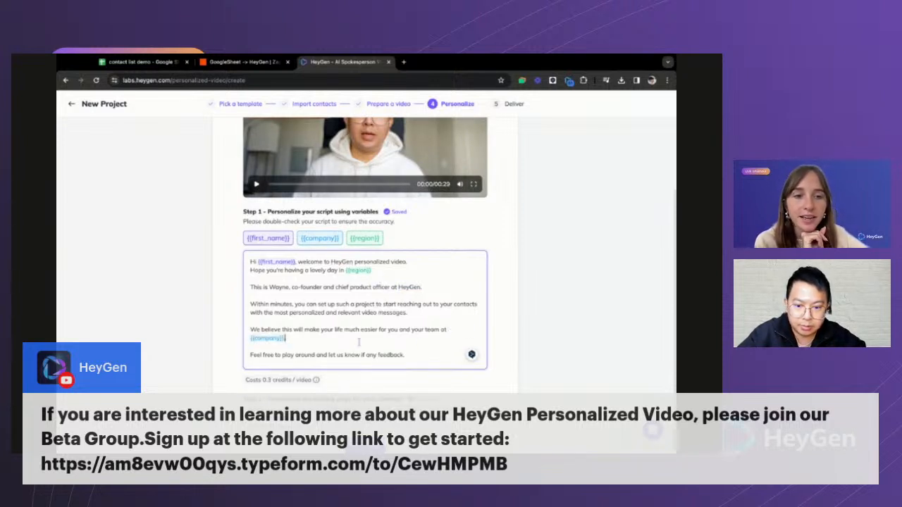
drag(283, 355, 365, 355)
click(377, 356)
click(282, 356)
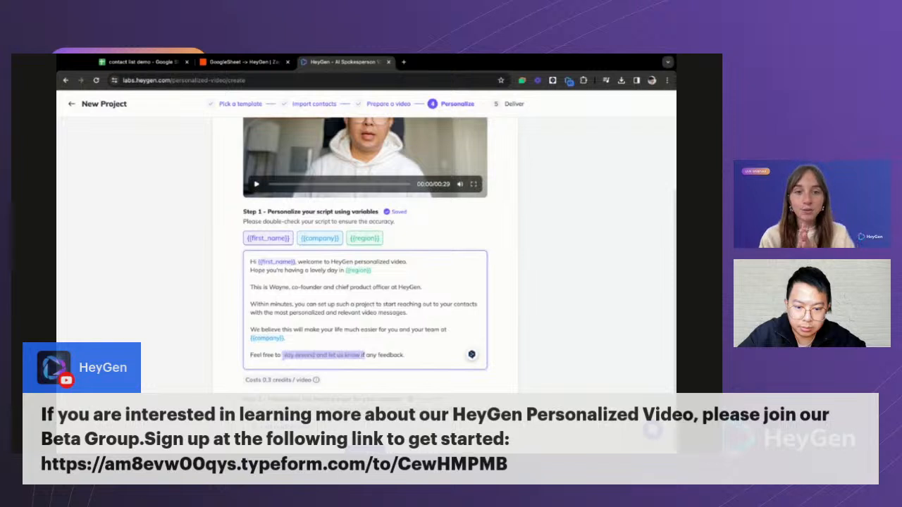
click(373, 355)
scroll(353, 332, down, 1)
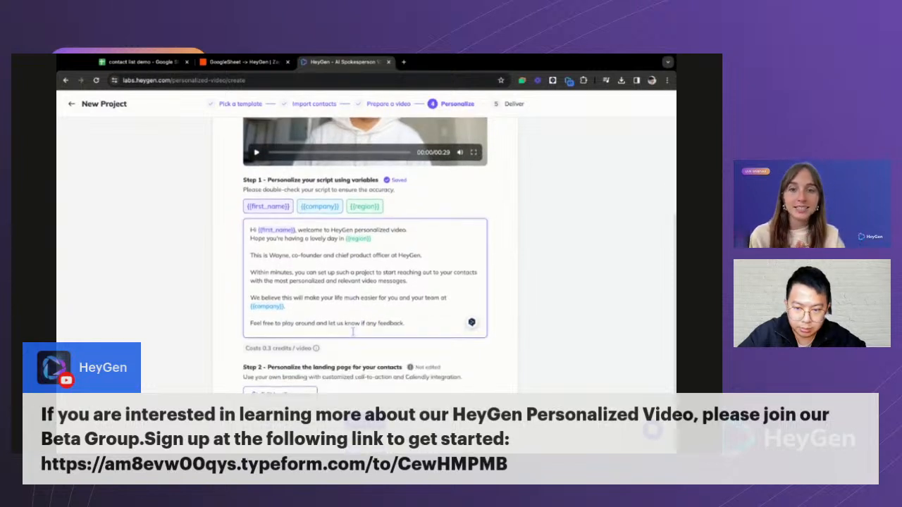
scroll(354, 333, up, 3)
scroll(353, 332, up, 2)
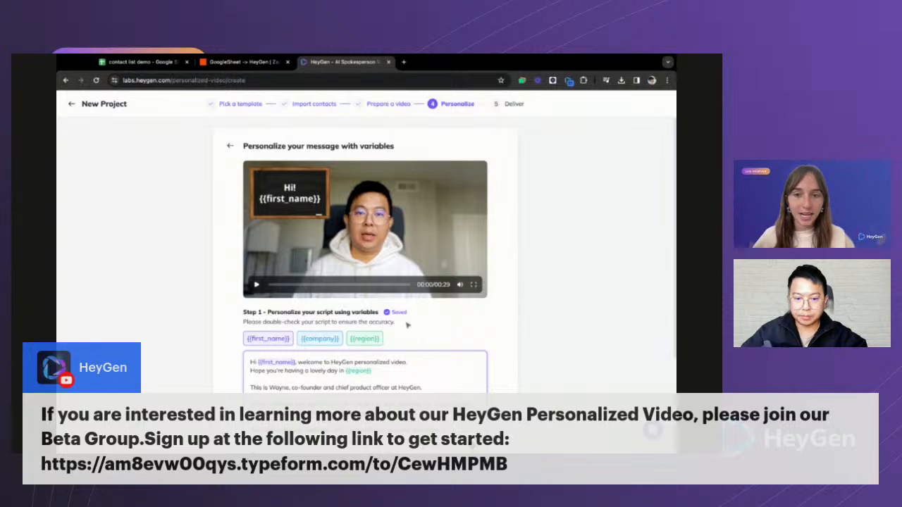
scroll(407, 325, down, 3)
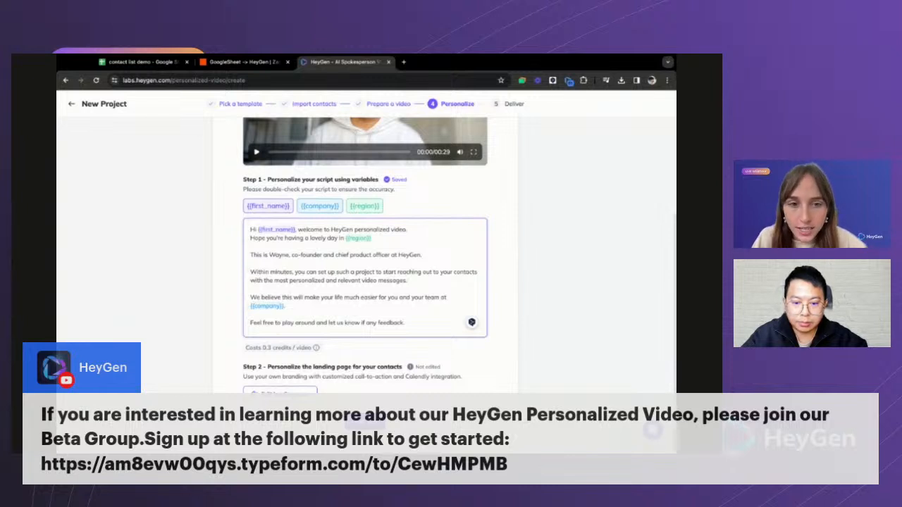
scroll(365, 281, up, 1)
scroll(365, 282, up, 1)
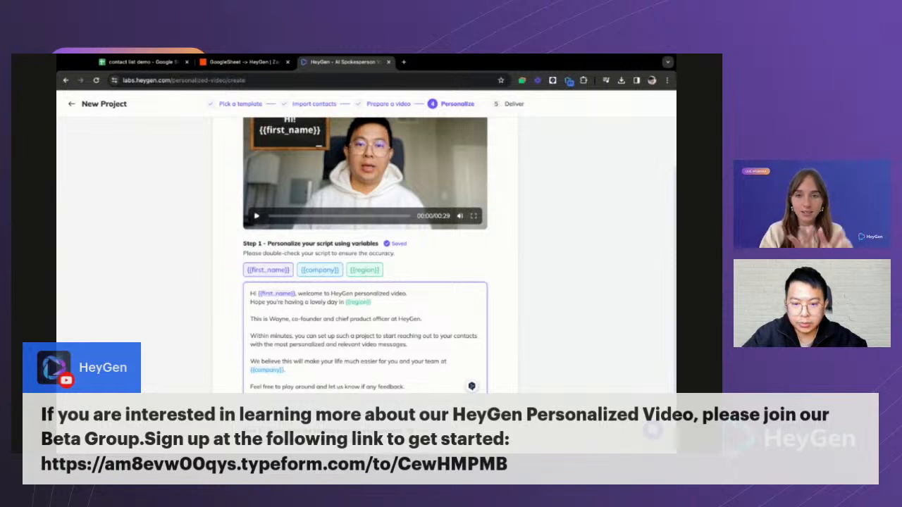
scroll(365, 254, up, 2)
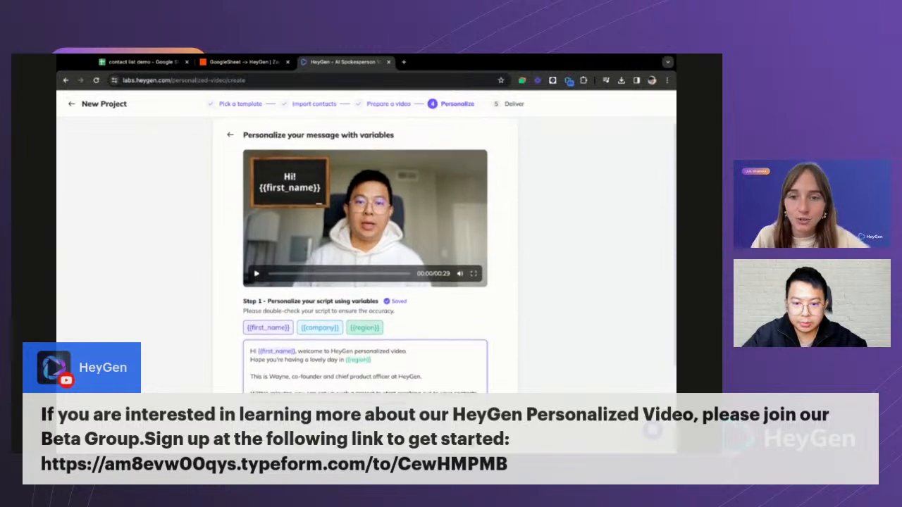
scroll(365, 253, down, 3)
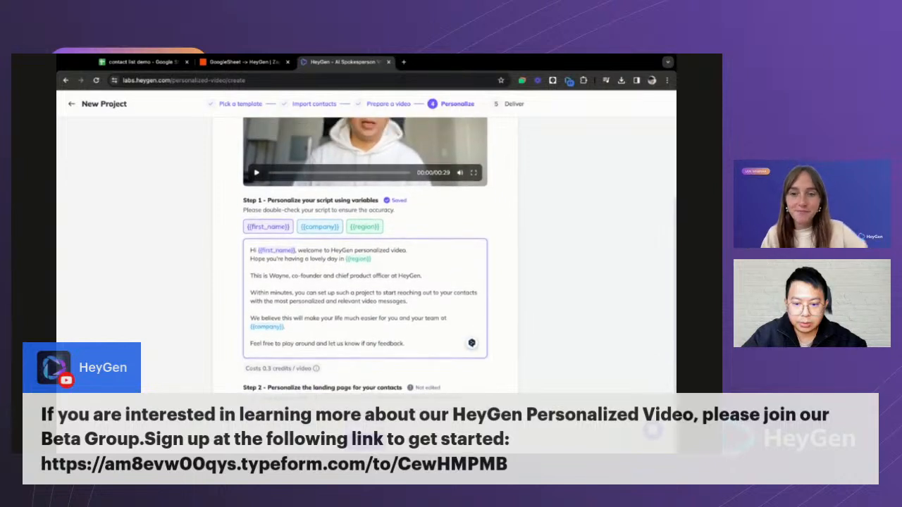
scroll(323, 190, up, 3)
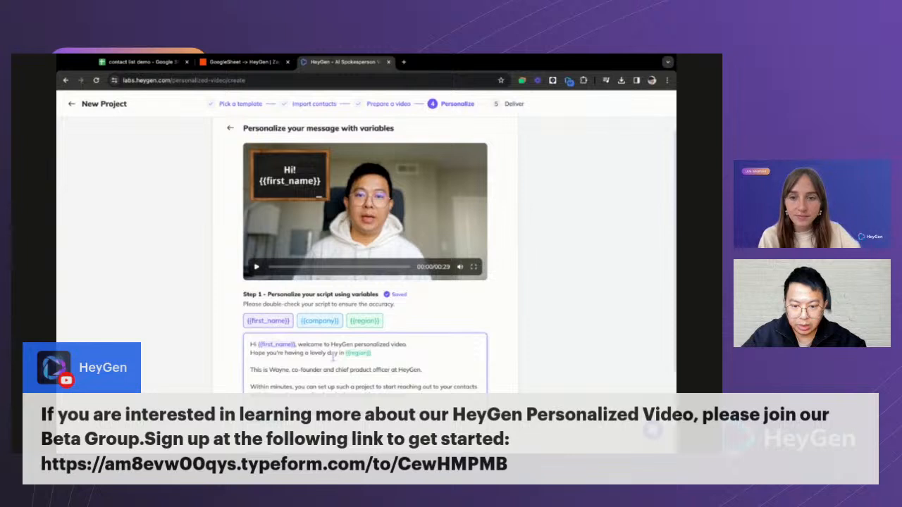
scroll(352, 352, down, 3)
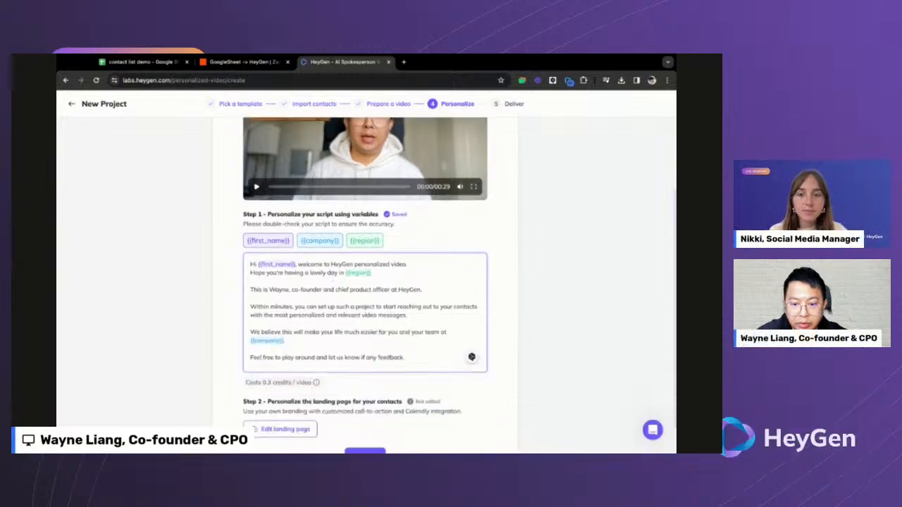
- In the landing page editor, set the description to 'Hope it's going great at {{company'
click(289, 389)
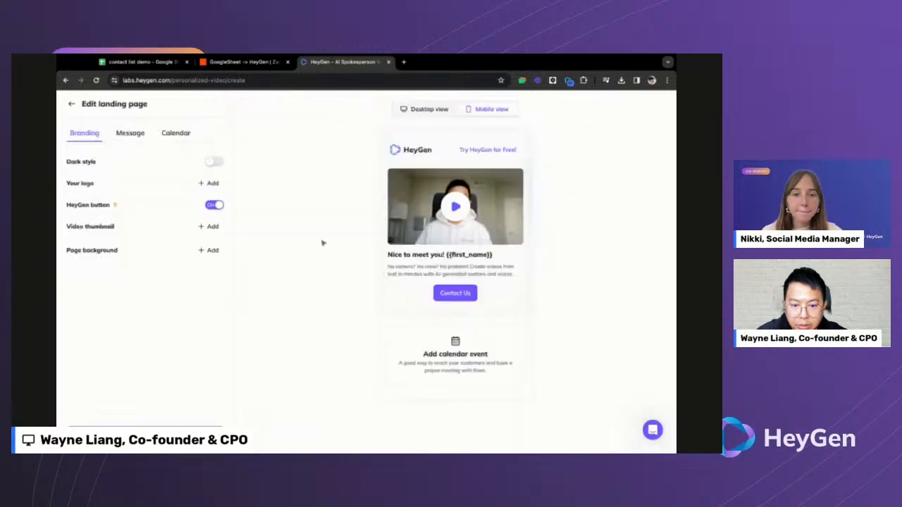
click(426, 110)
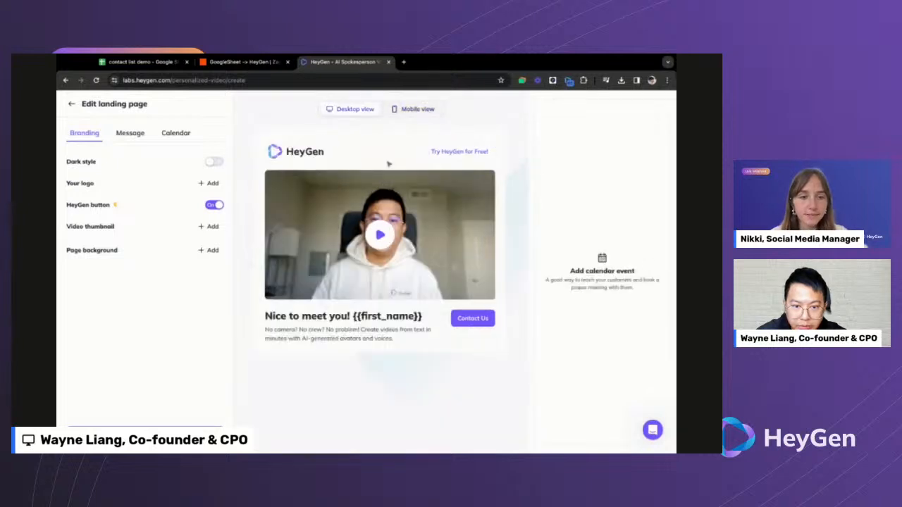
click(135, 138)
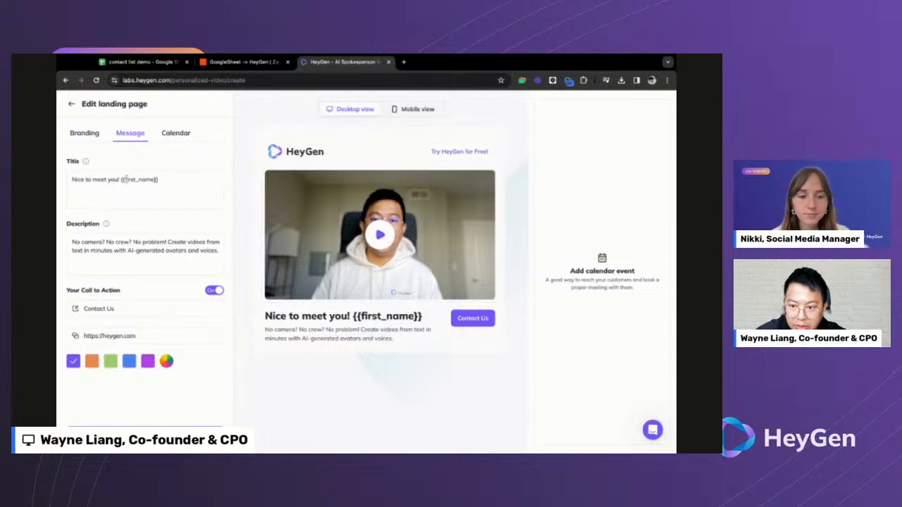
triple_click(148, 246)
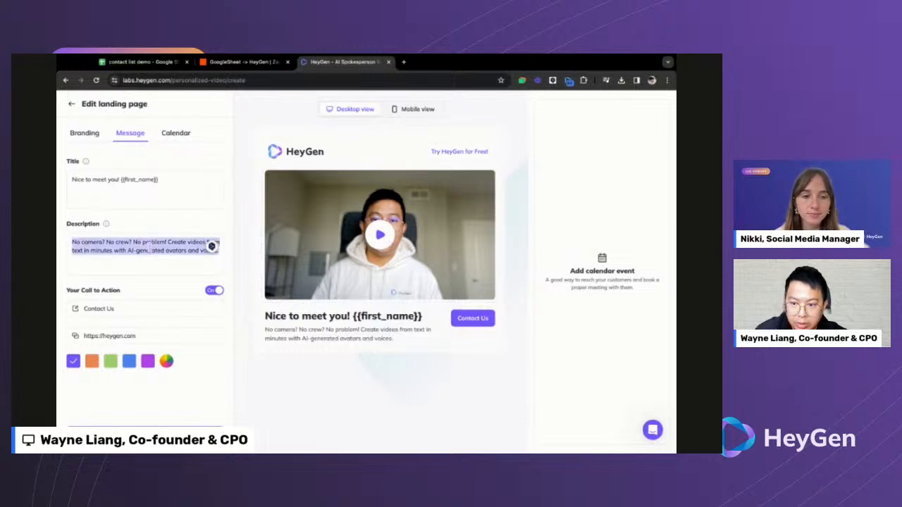
text(Hop)
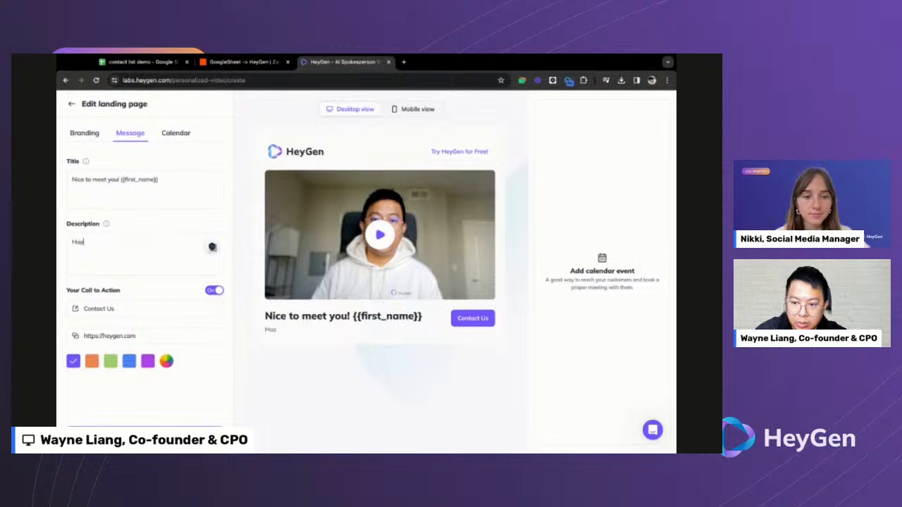
text(e it's go)
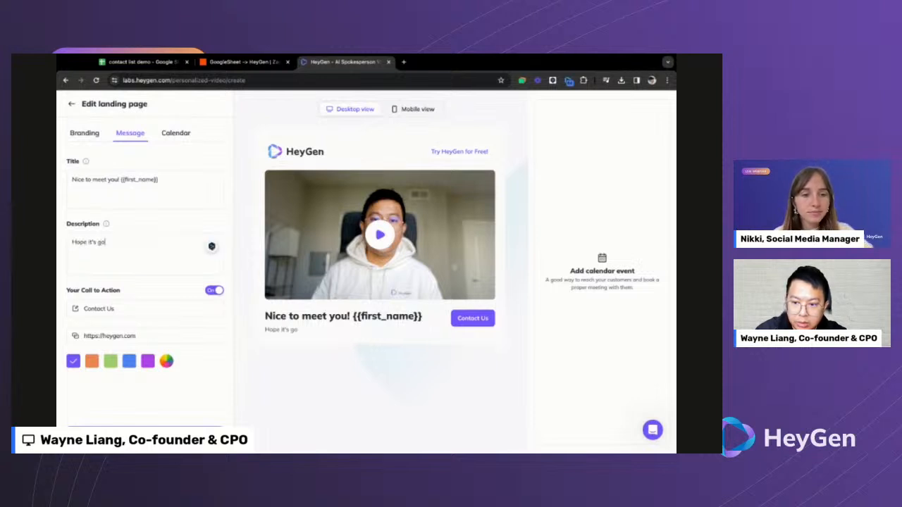
text(ing great)
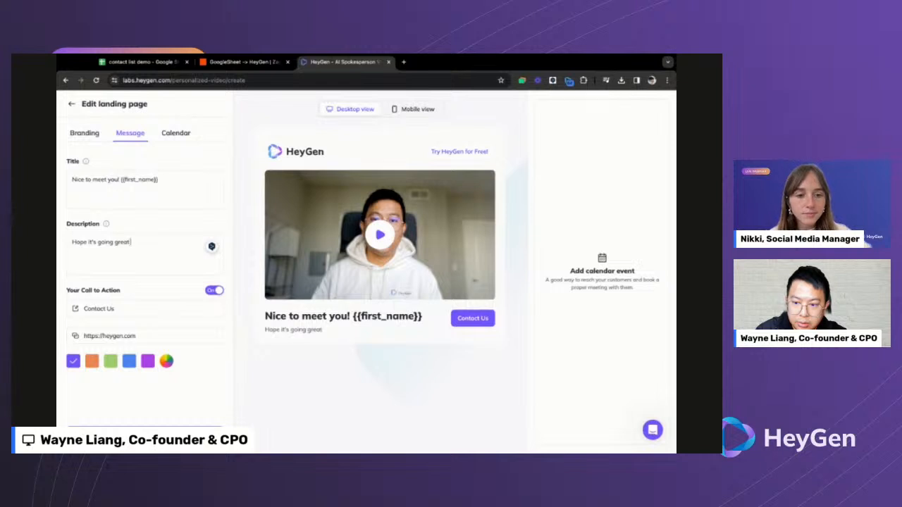
text( at {{company)
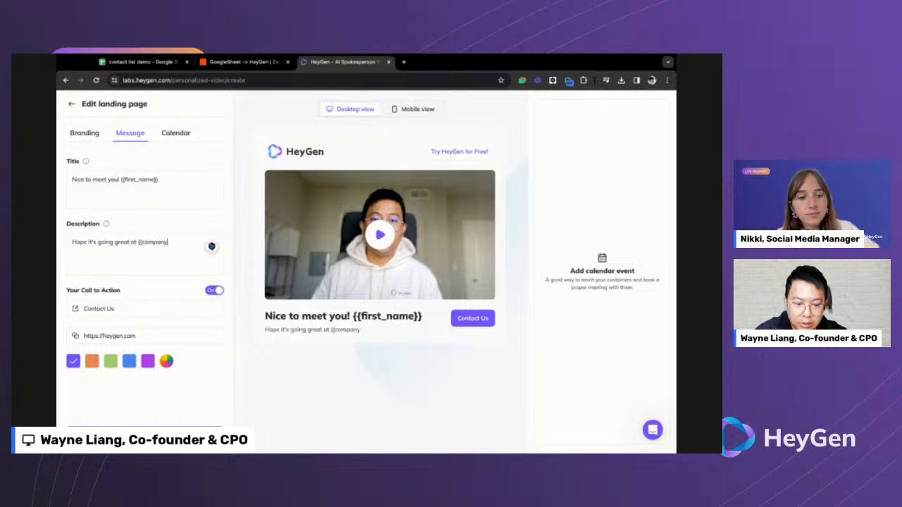
- Change the landing page button label from Contact Us to 'Call me'
click(124, 309)
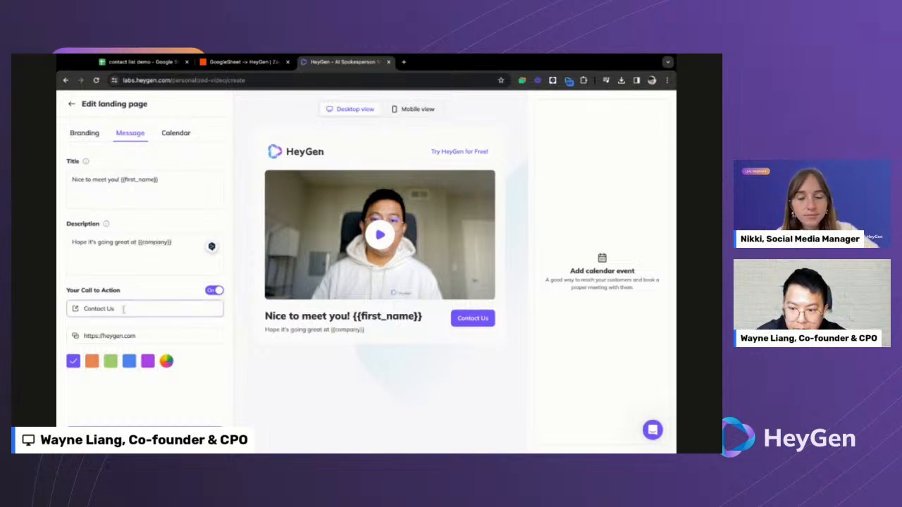
key(ctrl+a)
text(Call me)
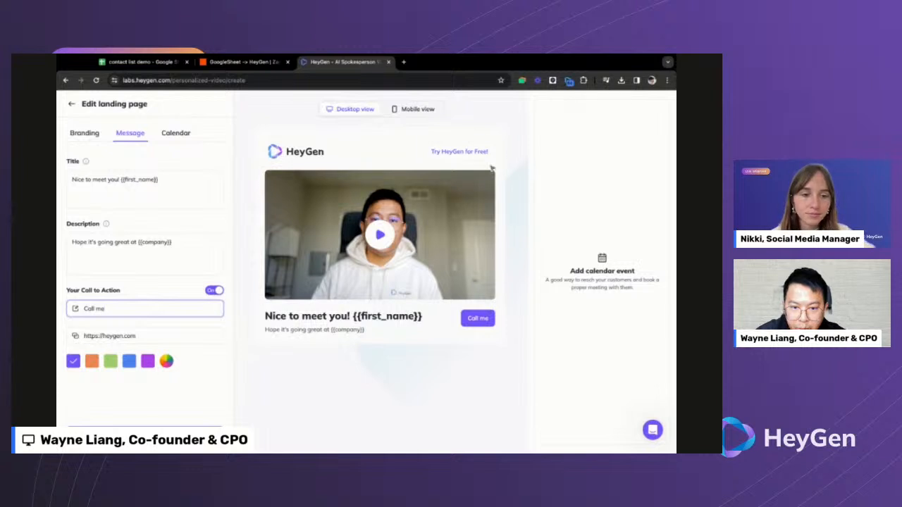
- Browse the landing page's Calendar, Message and Branding settings
click(608, 282)
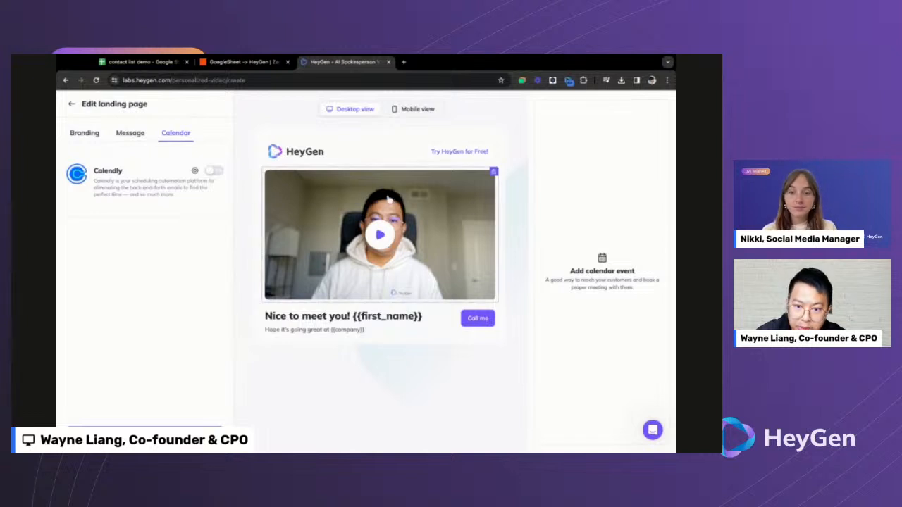
click(139, 139)
click(85, 136)
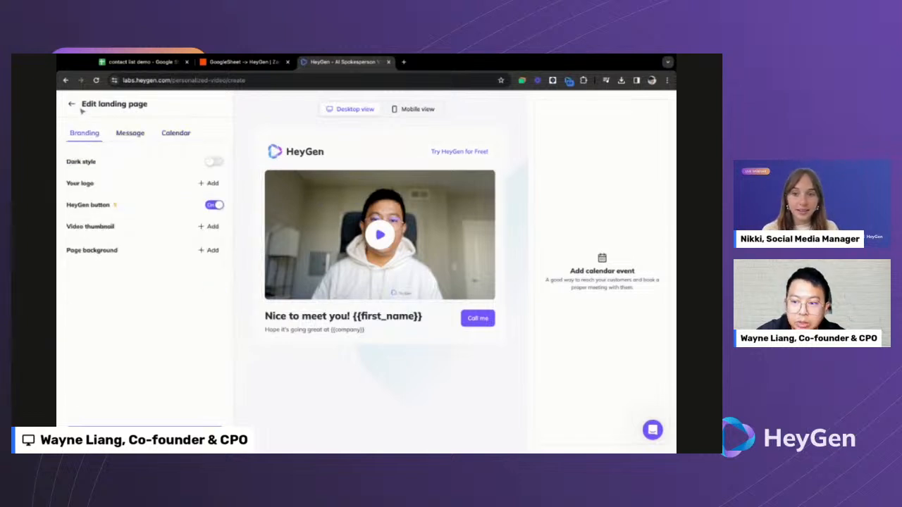
click(167, 136)
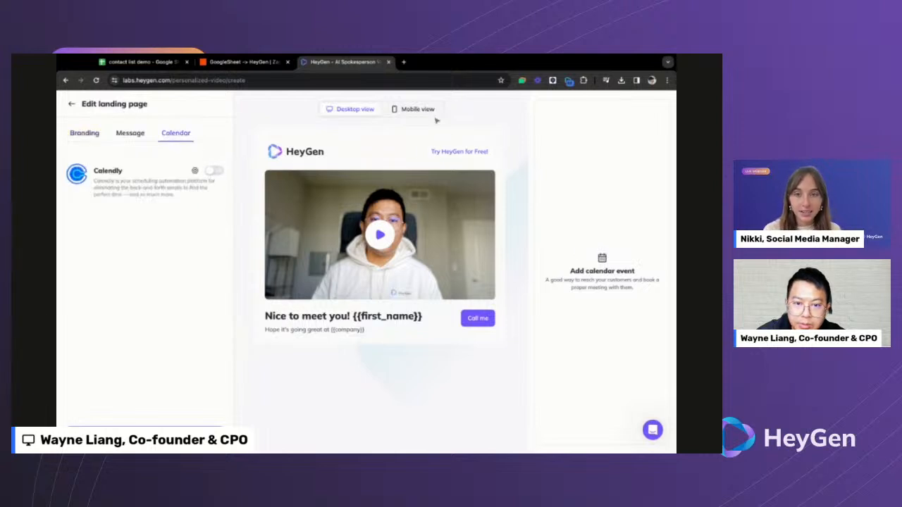
click(145, 140)
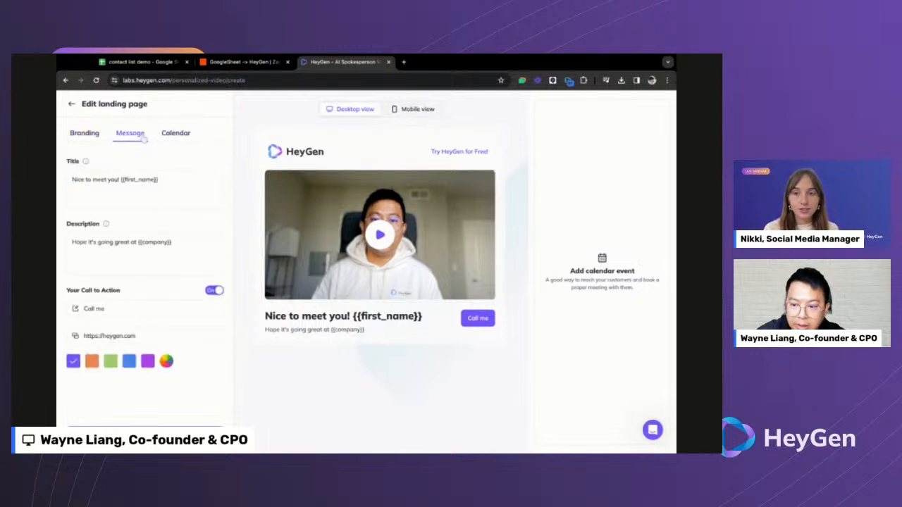
click(95, 136)
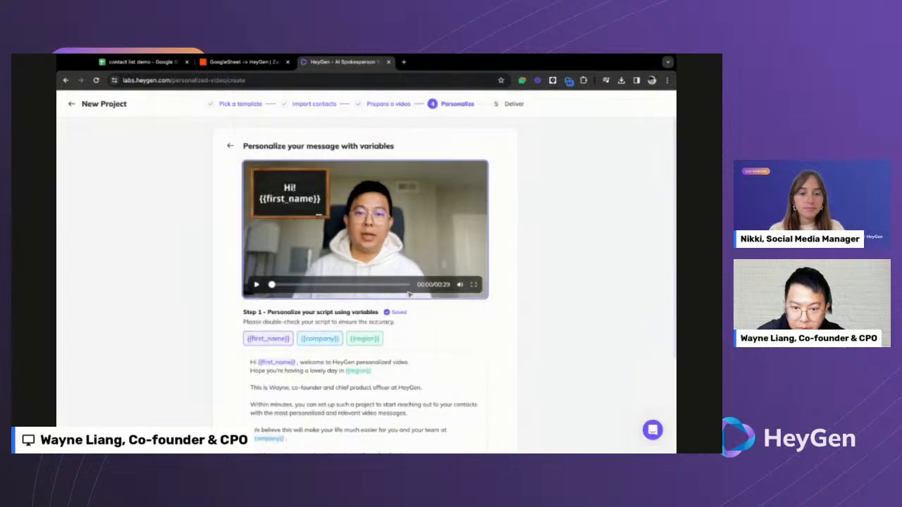
- Advance the project to the Deliver step with its delivery-method choices
scroll(408, 303, down, 3)
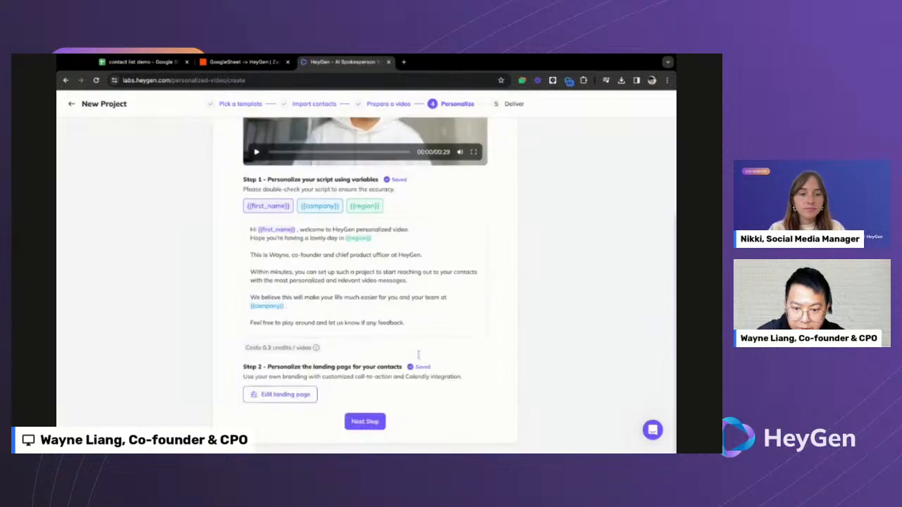
click(365, 422)
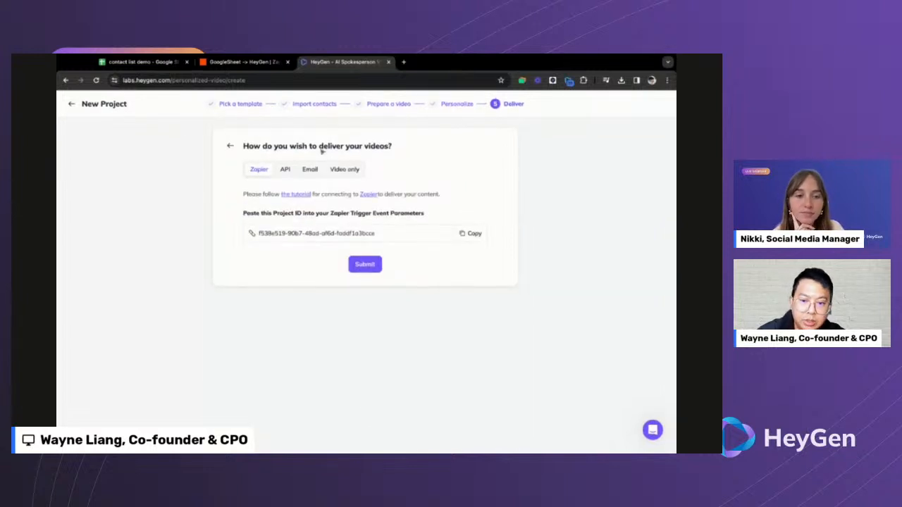
drag(272, 147, 344, 148)
click(355, 151)
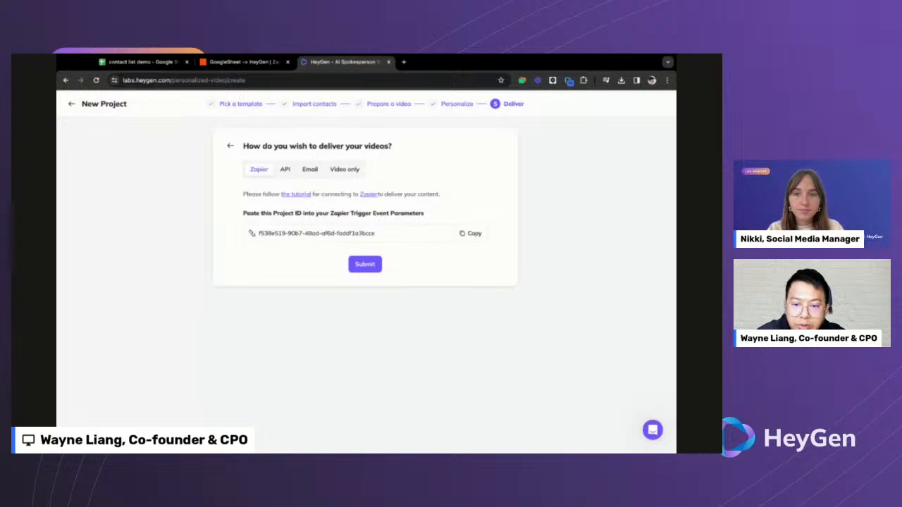
- Choose Email delivery and look at the personalized email editor, then go back
click(310, 169)
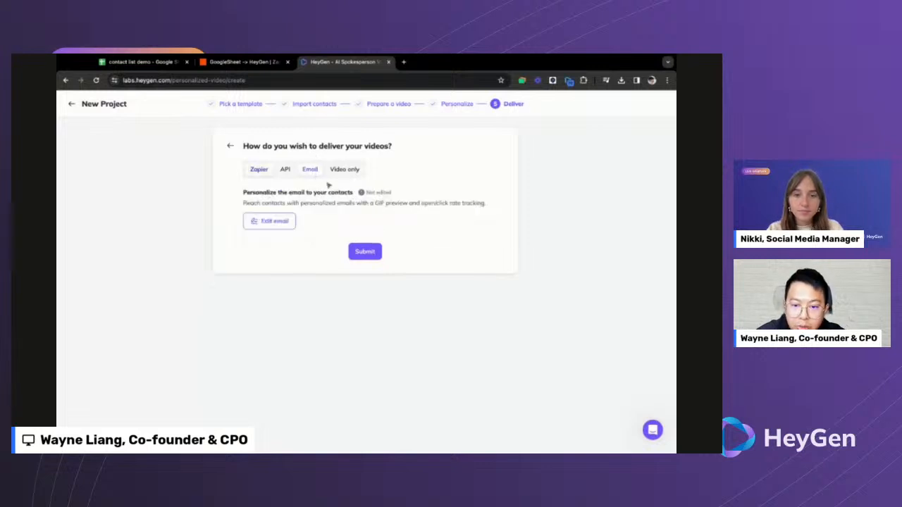
click(271, 222)
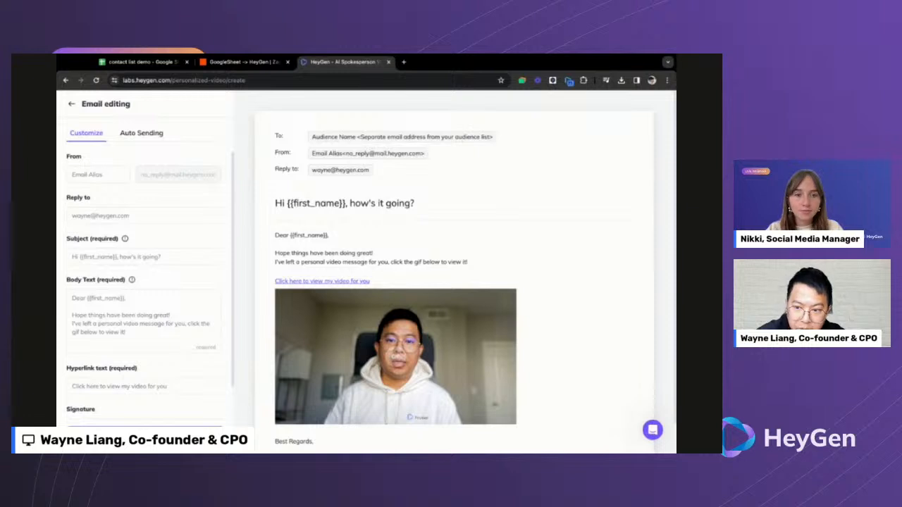
click(71, 104)
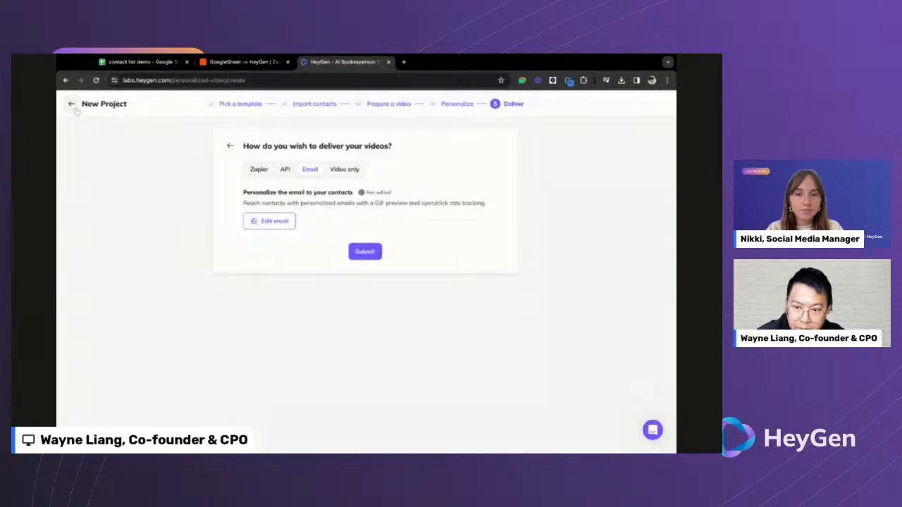
- Try Video only and API delivery, then settle on Zapier to show the project ID
click(346, 174)
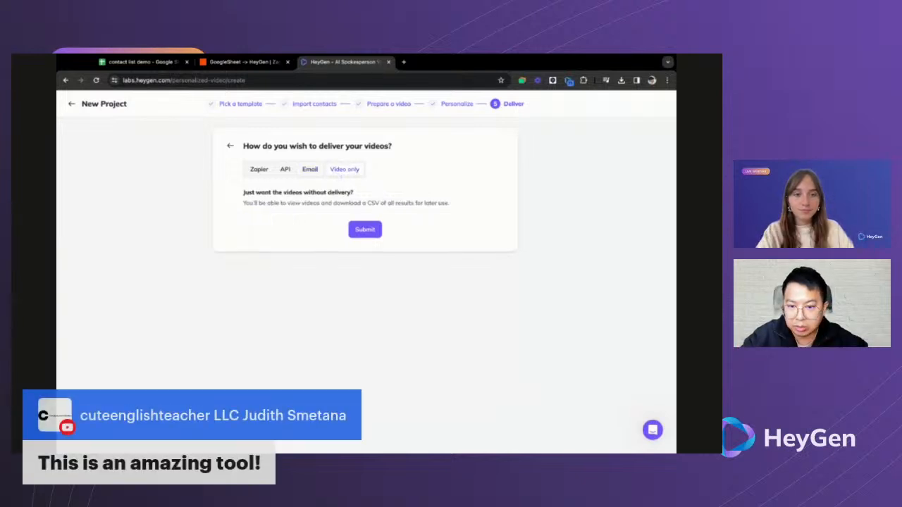
click(287, 174)
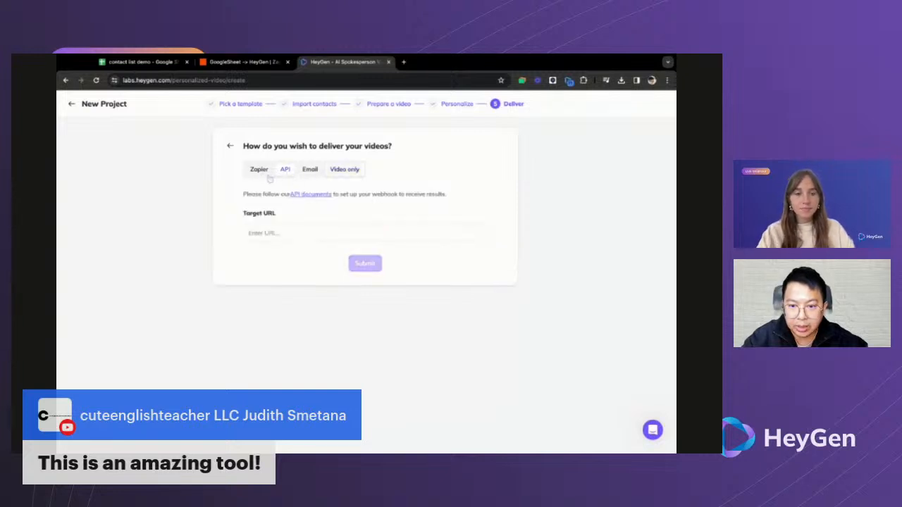
click(262, 172)
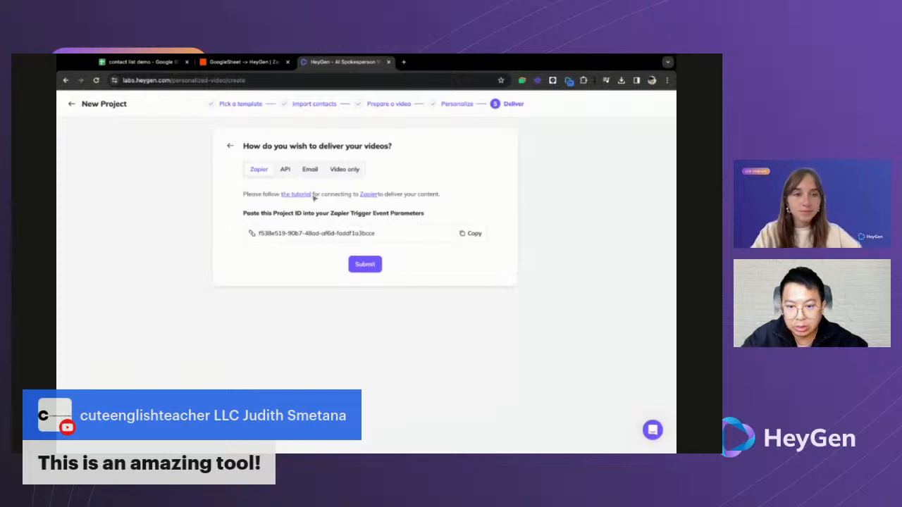
drag(321, 196, 337, 196)
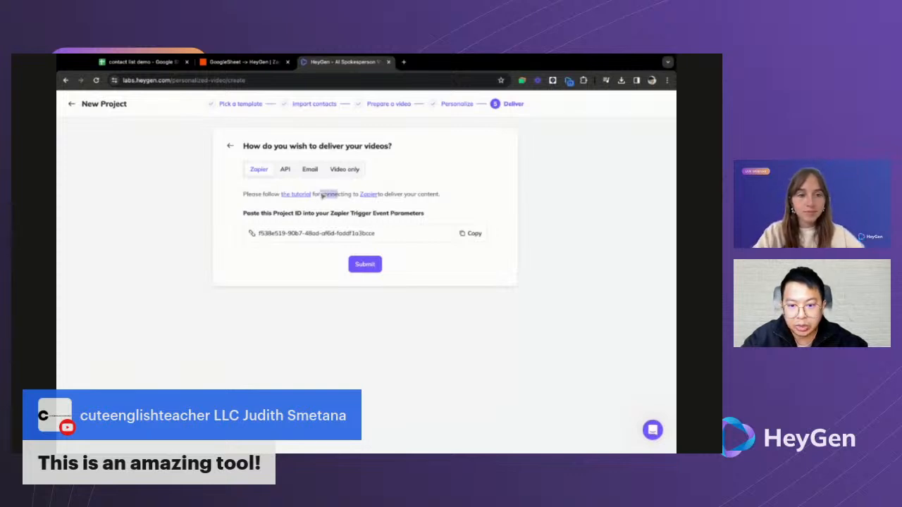
click(350, 200)
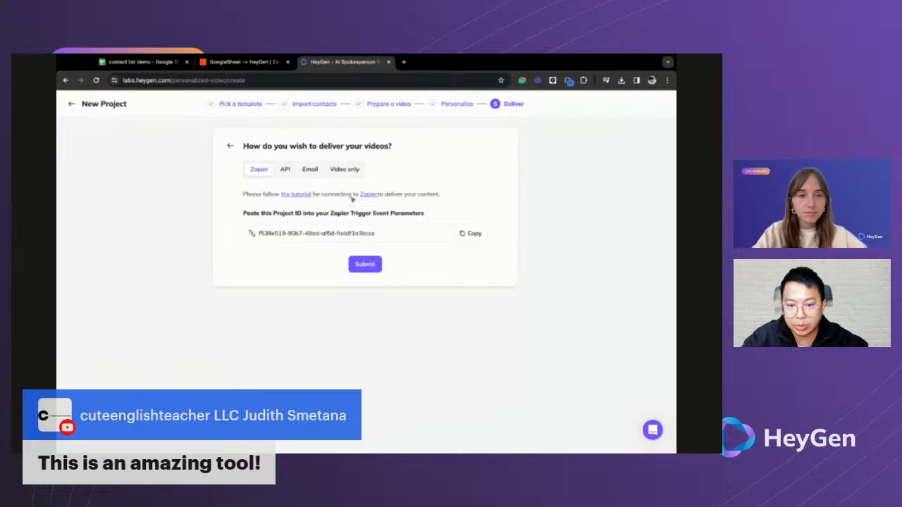
drag(352, 197, 330, 204)
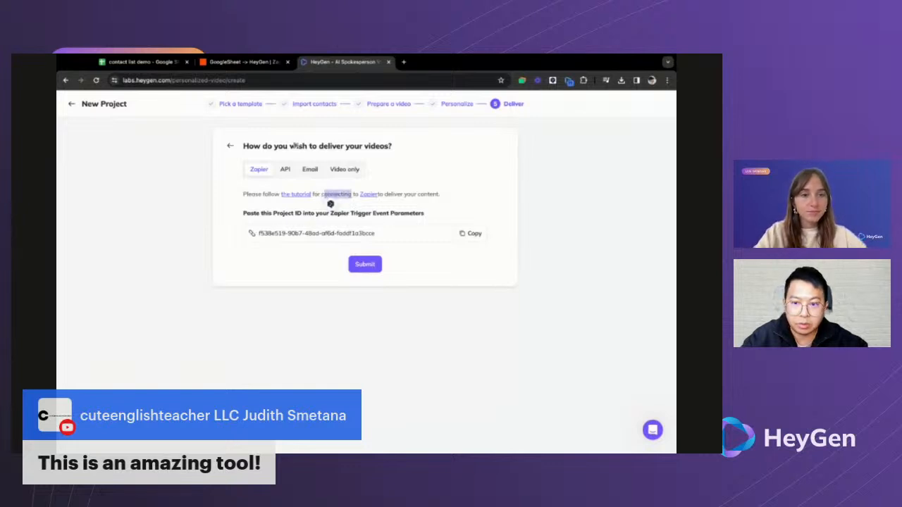
click(246, 62)
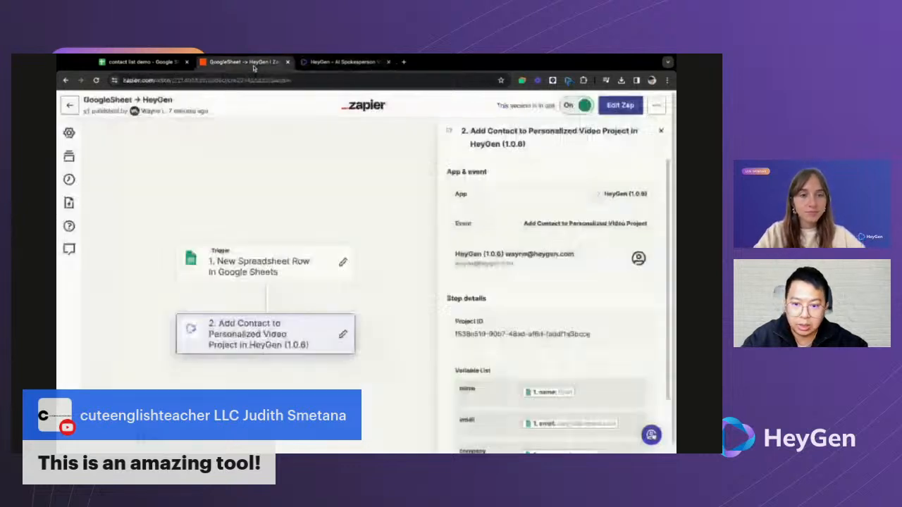
- Leave the Zap editor for the PV 3 folder's Zap list, briefly checking HeyGen
click(69, 105)
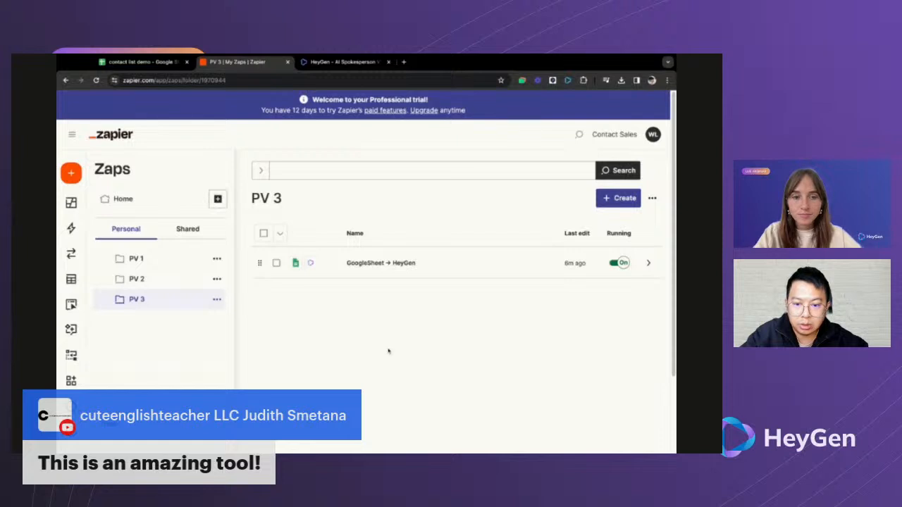
key(ctrl+Tab)
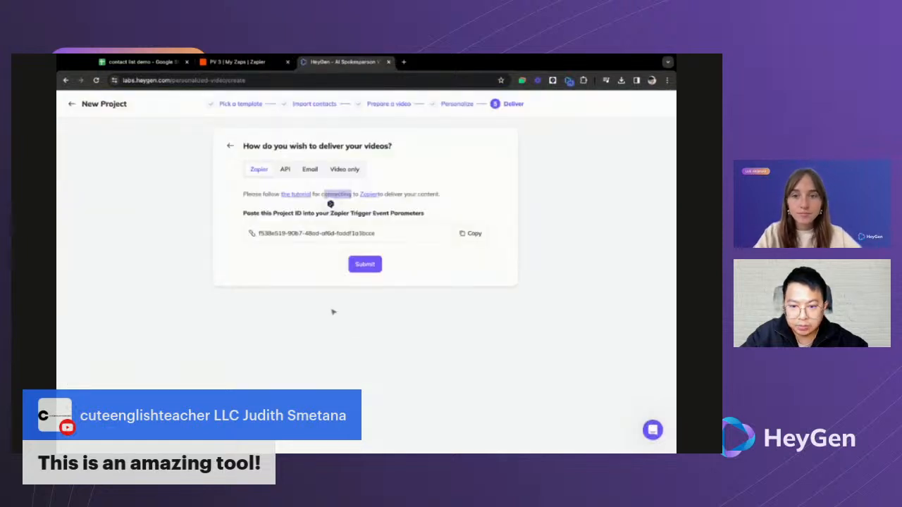
click(352, 216)
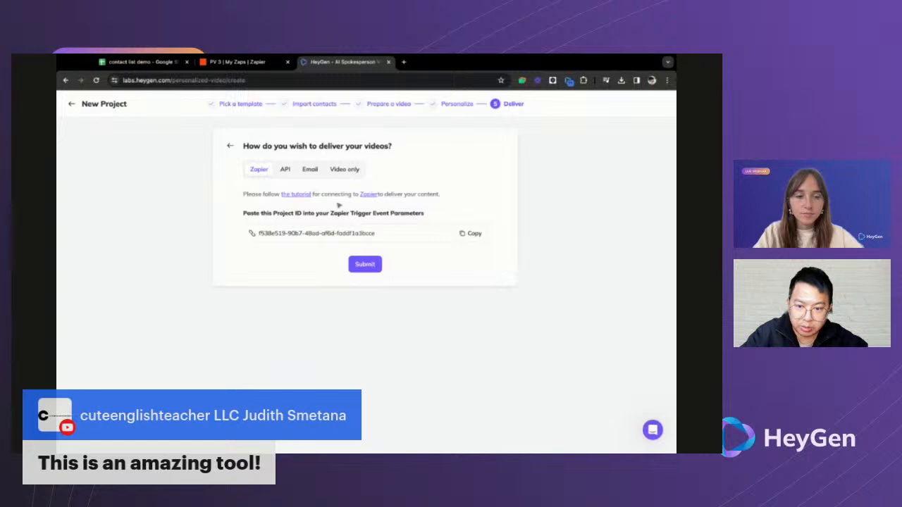
key(ctrl+shift+Tab)
- Create a new draft Zap named 'HeyGen → Gmail + Whatsapp' and open HeyGen's Zapier tutorial
click(607, 200)
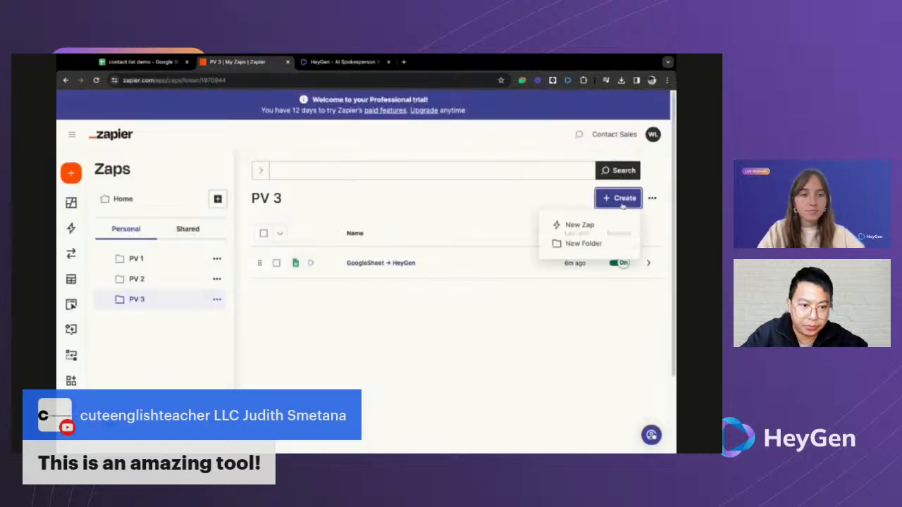
click(564, 224)
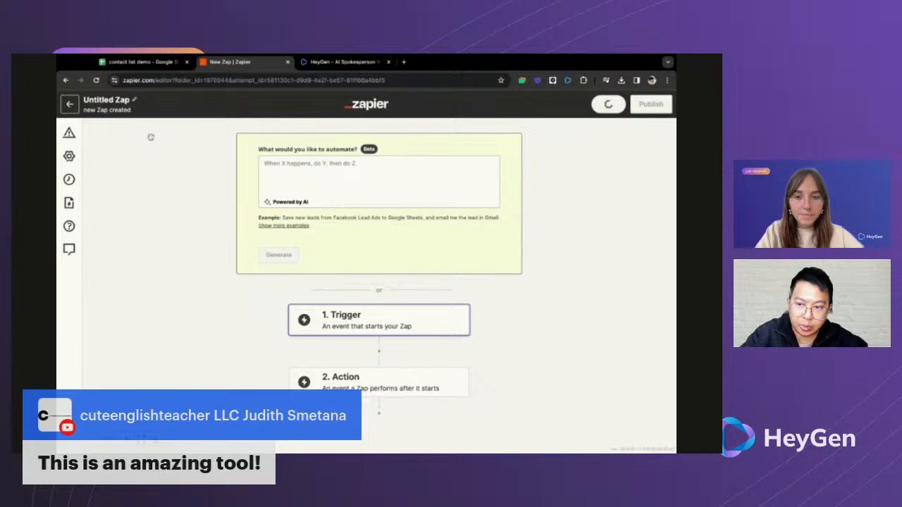
click(135, 102)
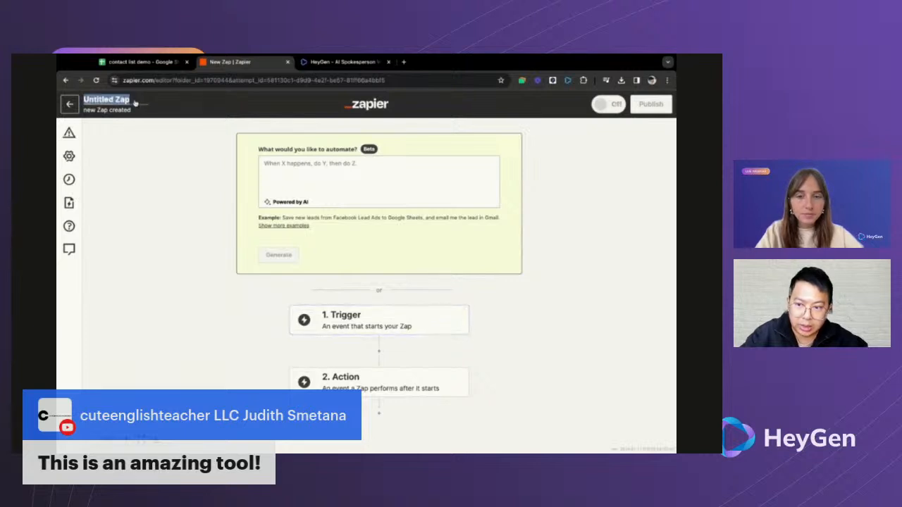
text(He)
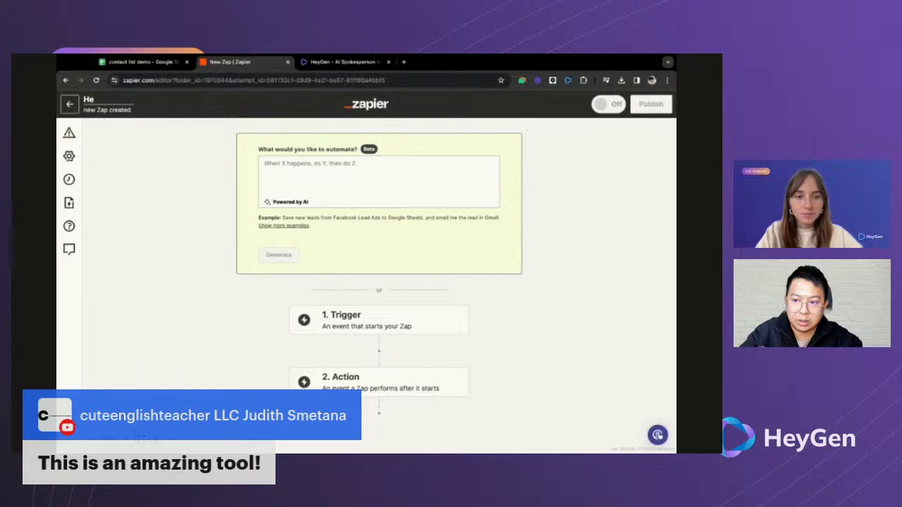
text(yGen →)
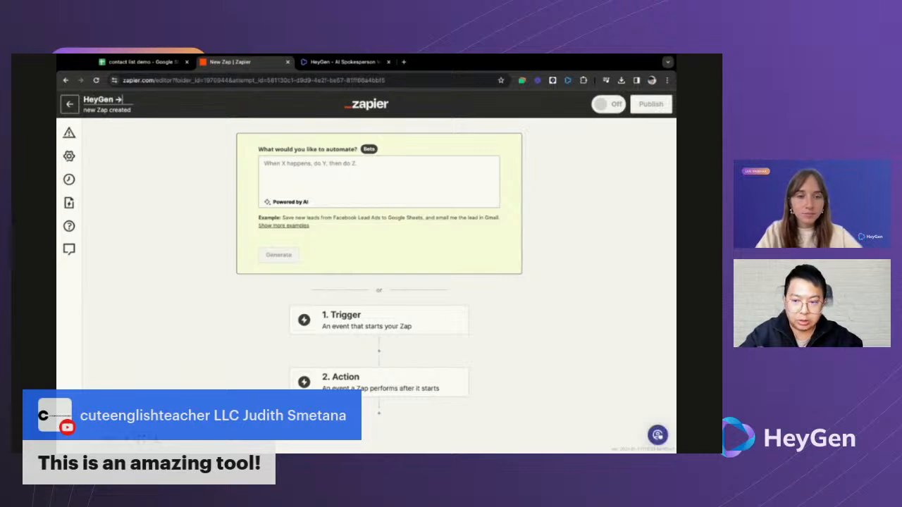
text( Gmail +)
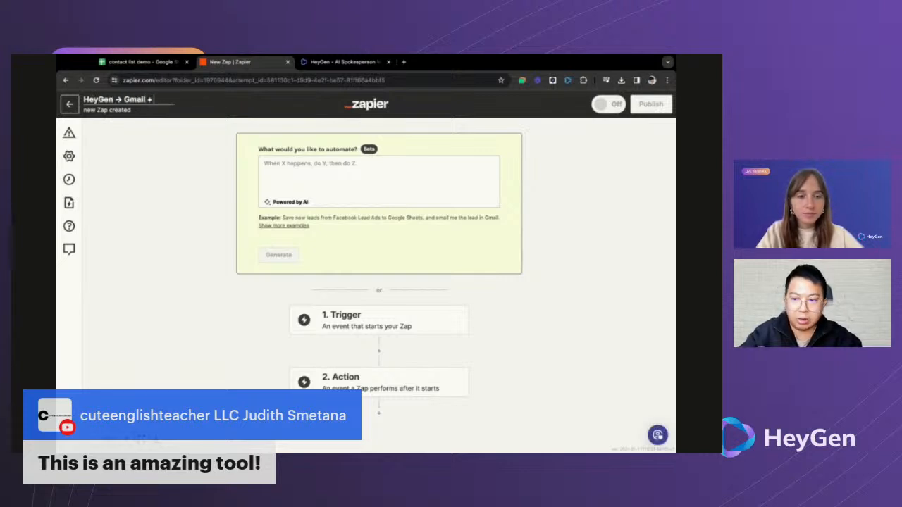
text( Whatsapp)
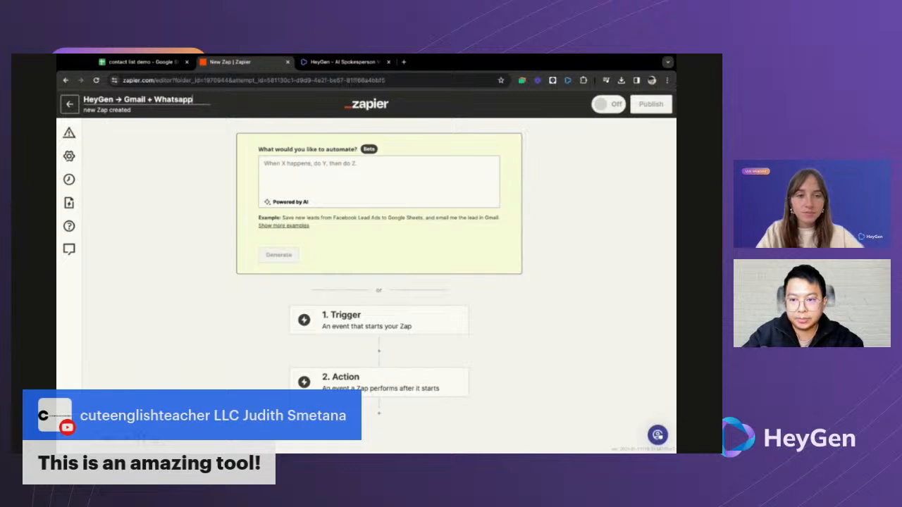
key(Return)
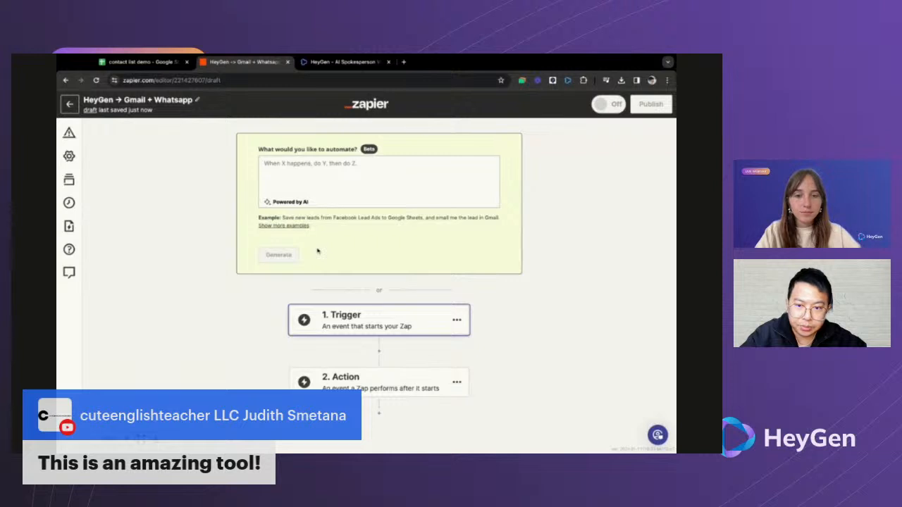
key(ctrl+Tab)
click(303, 195)
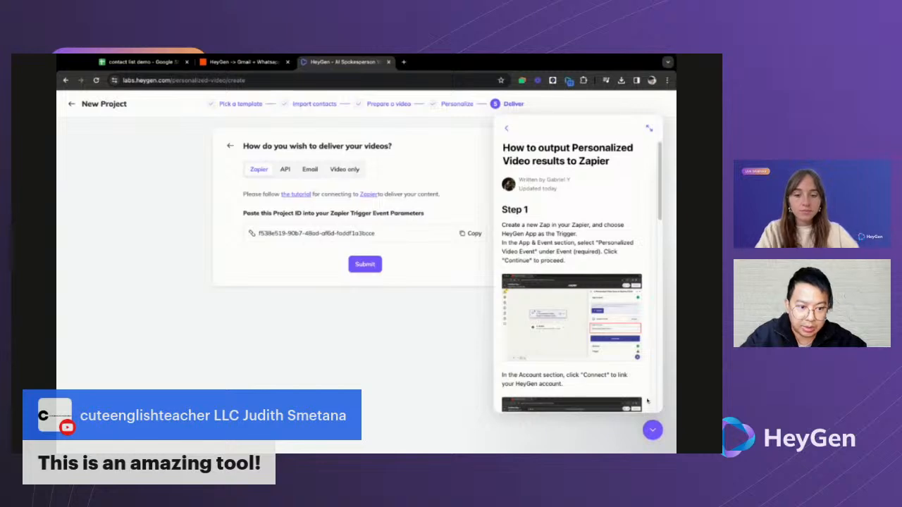
- Set the Zap trigger to HeyGen's Personalized Video Event with the connected HeyGen account
click(652, 430)
key(ctrl+shift+Tab)
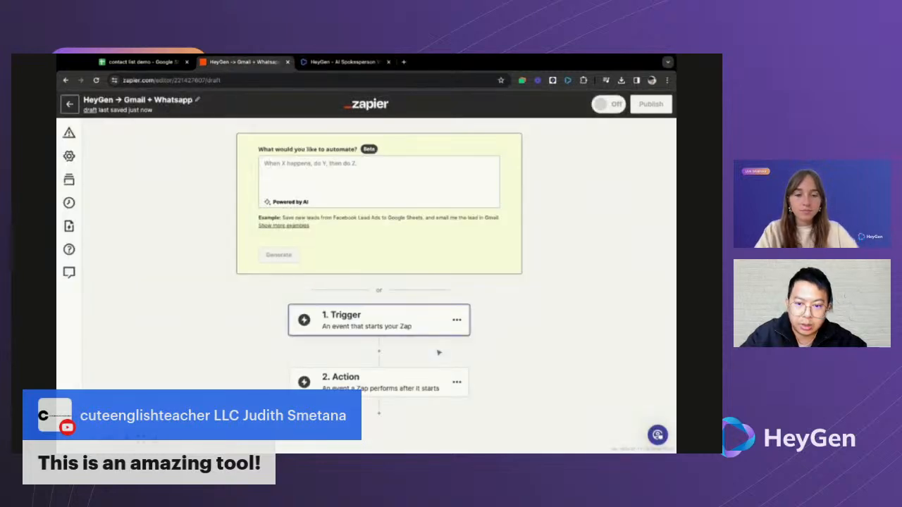
click(387, 327)
text(heygen)
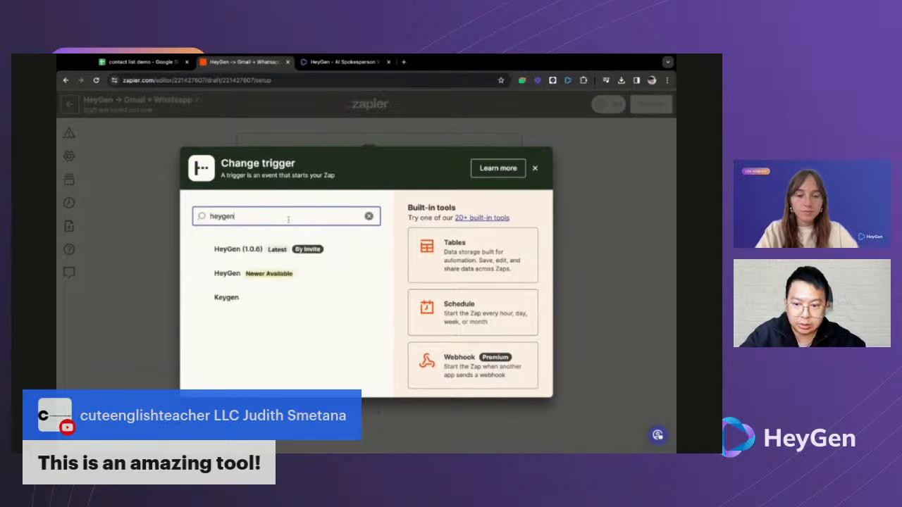
click(240, 251)
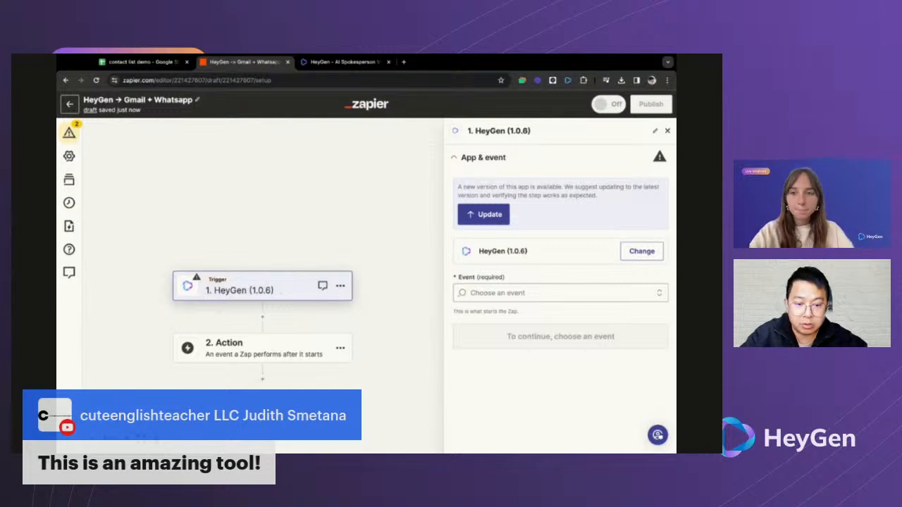
click(539, 290)
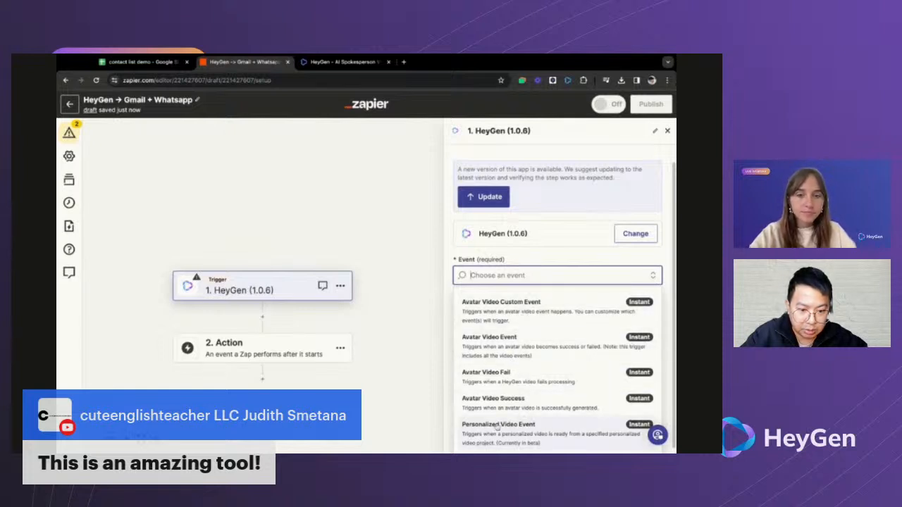
click(523, 436)
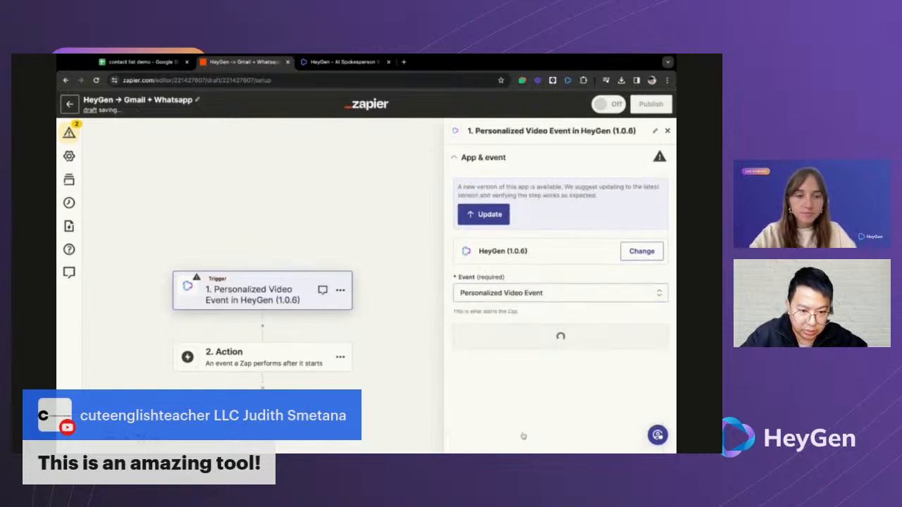
click(511, 341)
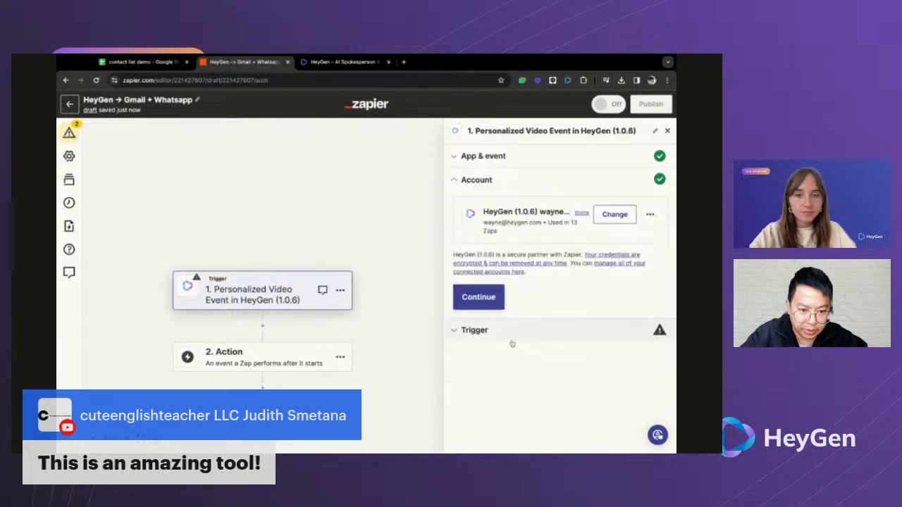
click(490, 303)
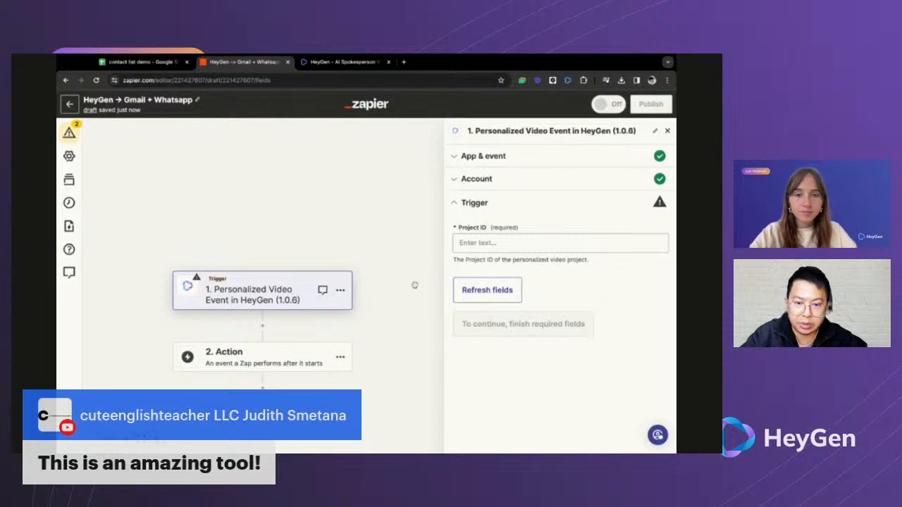
- Paste the HeyGen project's ID into Project ID, refresh the fields, and continue
key(ctrl+Tab)
click(473, 234)
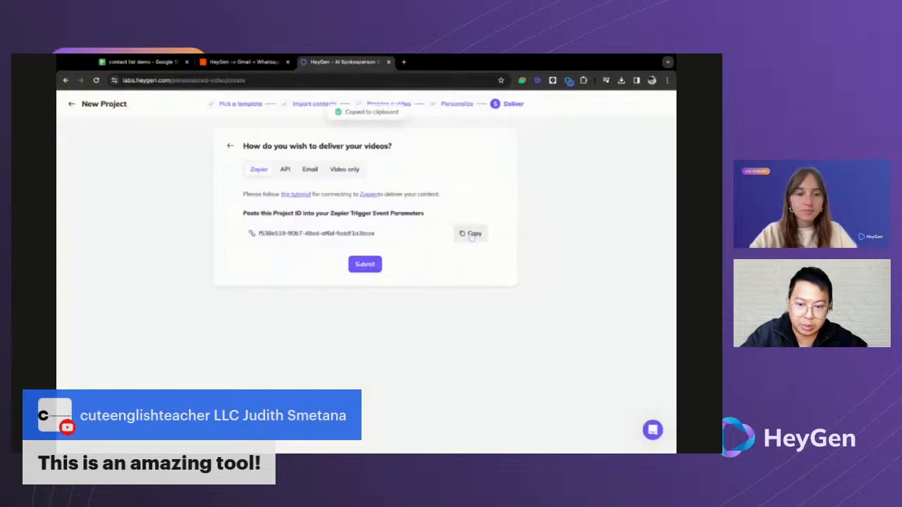
key(ctrl+shift+Tab)
click(499, 243)
key(ctrl+v)
click(542, 287)
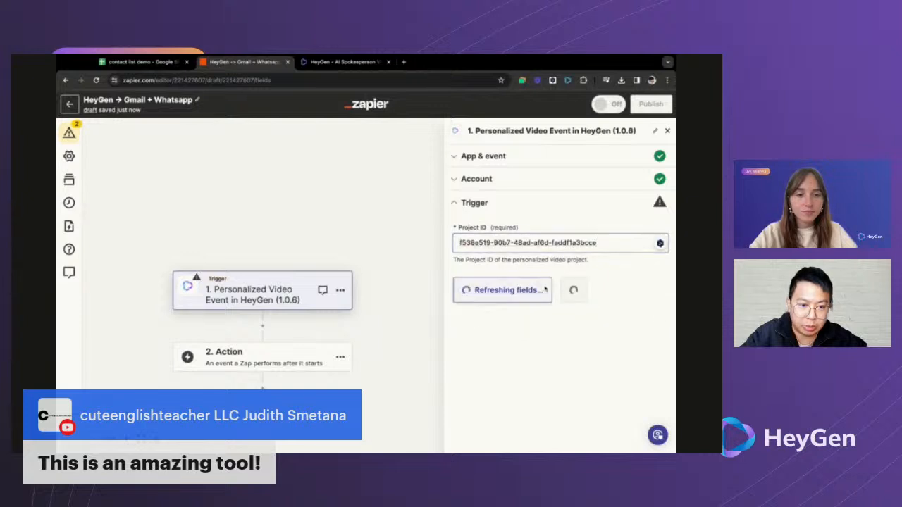
click(553, 292)
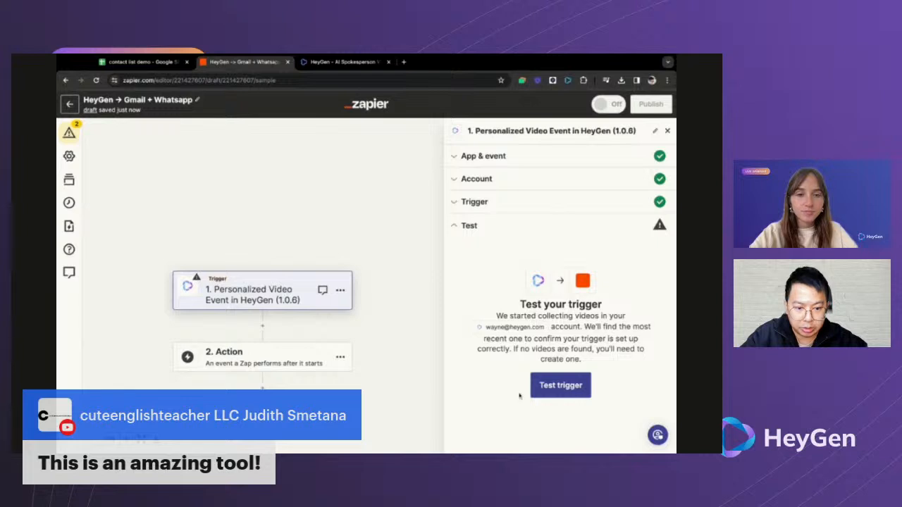
- Test the HeyGen trigger, review sample record Video A, and continue with it
click(559, 385)
scroll(516, 267, down, 3)
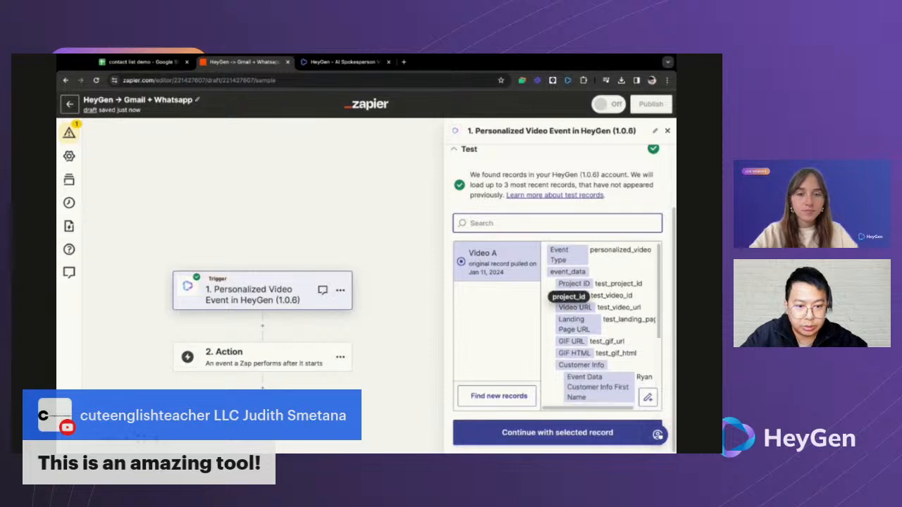
scroll(600, 322, down, 3)
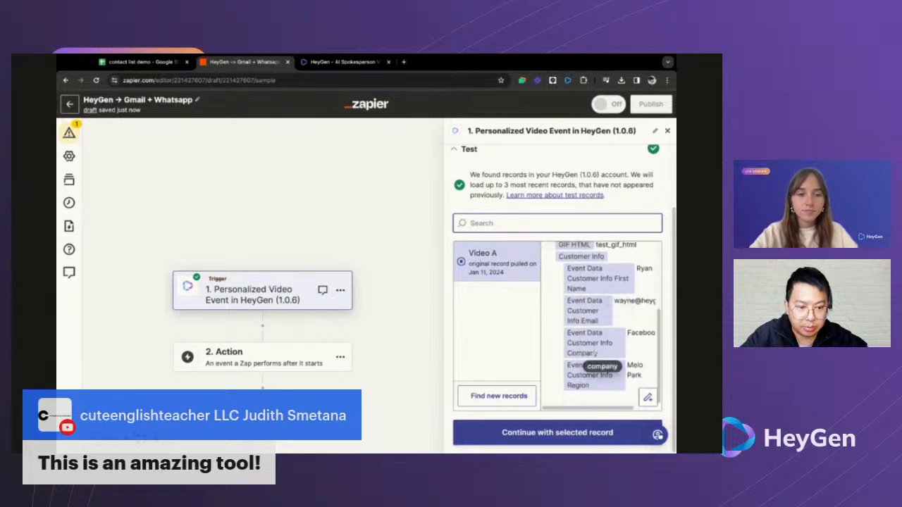
scroll(603, 324, up, 3)
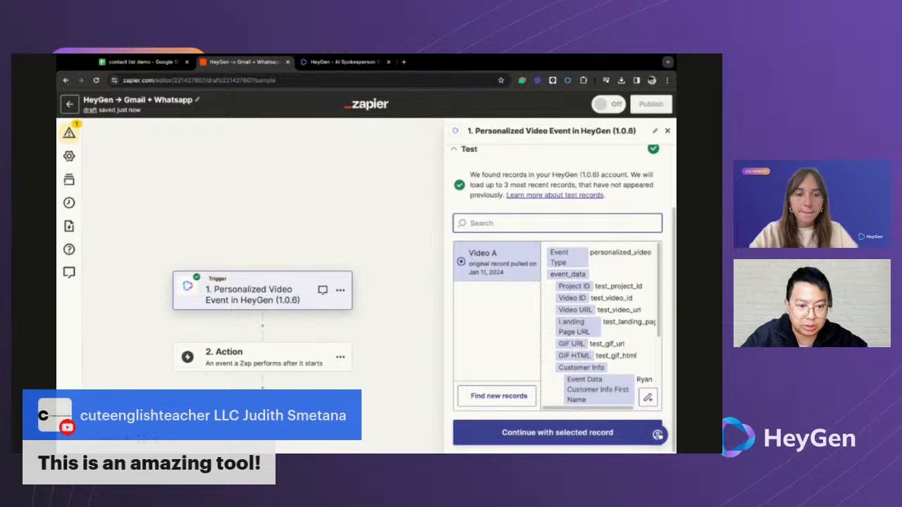
scroll(599, 331, down, 2)
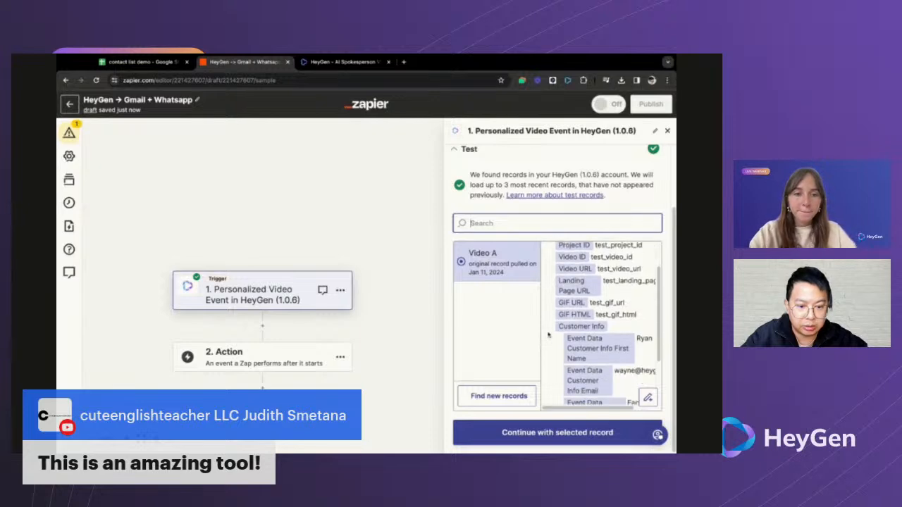
click(549, 433)
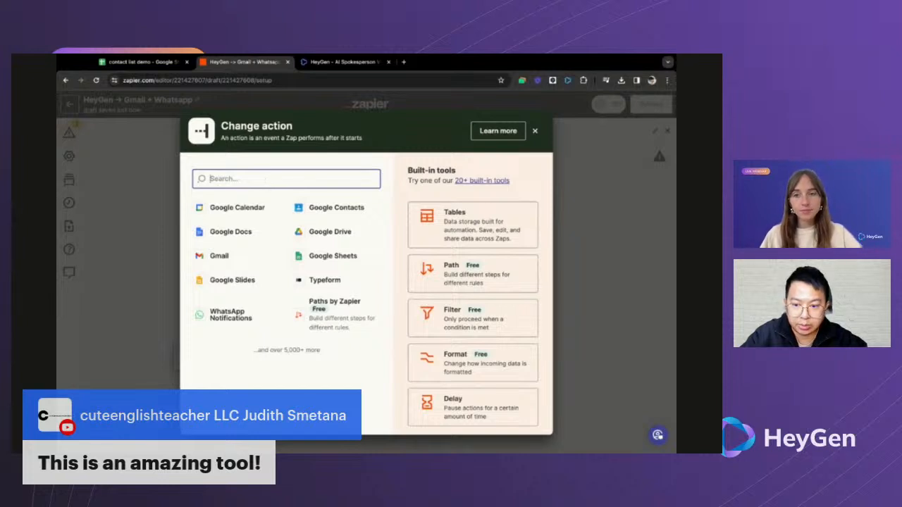
- Choose Gmail as step 2's app after checking the contact list spreadsheet
click(219, 256)
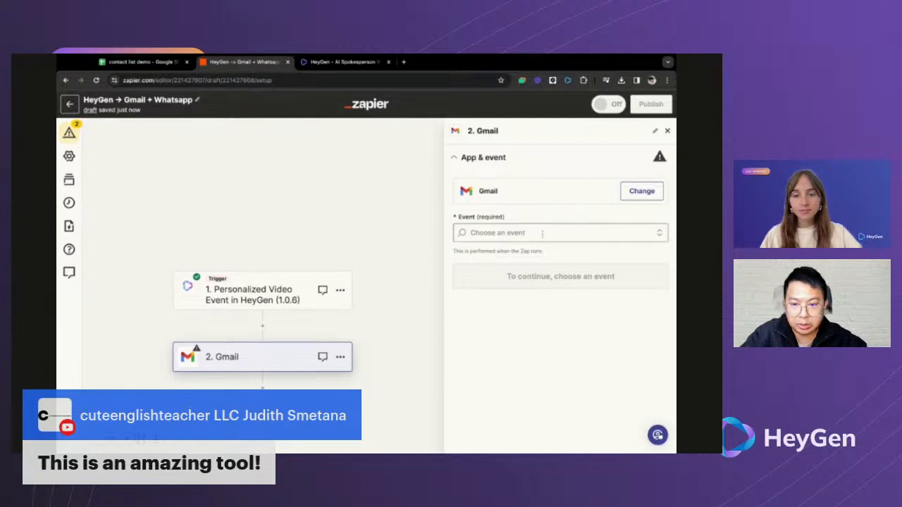
key(ctrl+Tab)
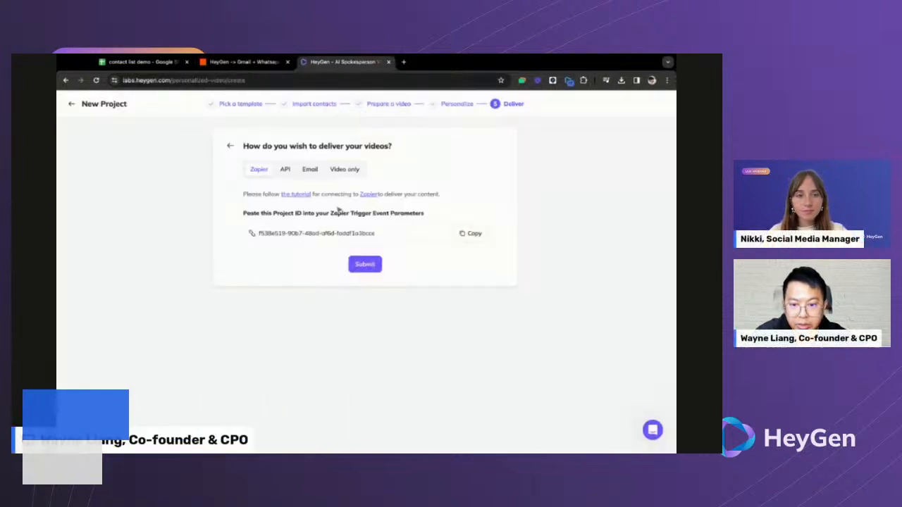
click(162, 68)
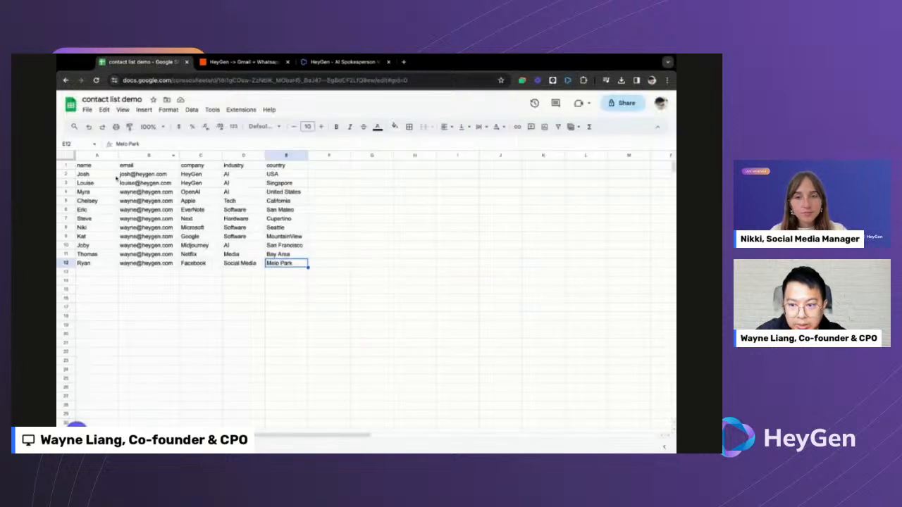
click(341, 64)
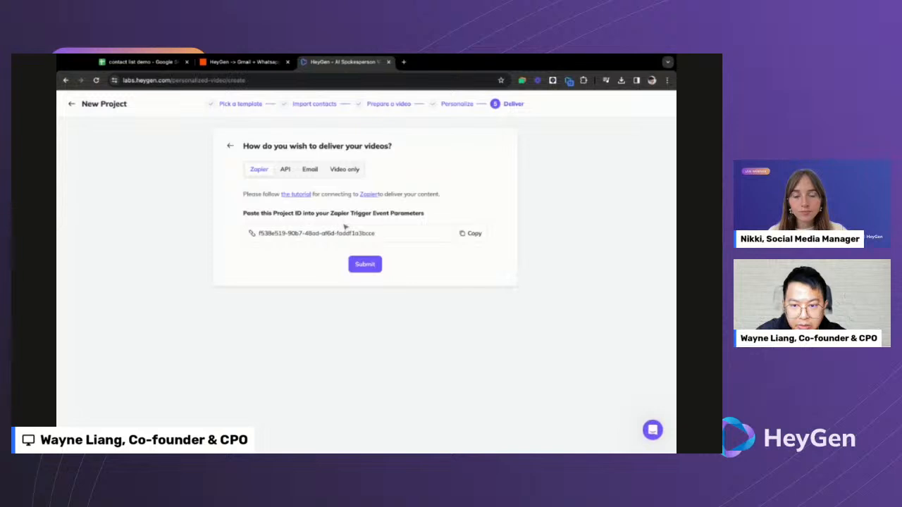
click(257, 67)
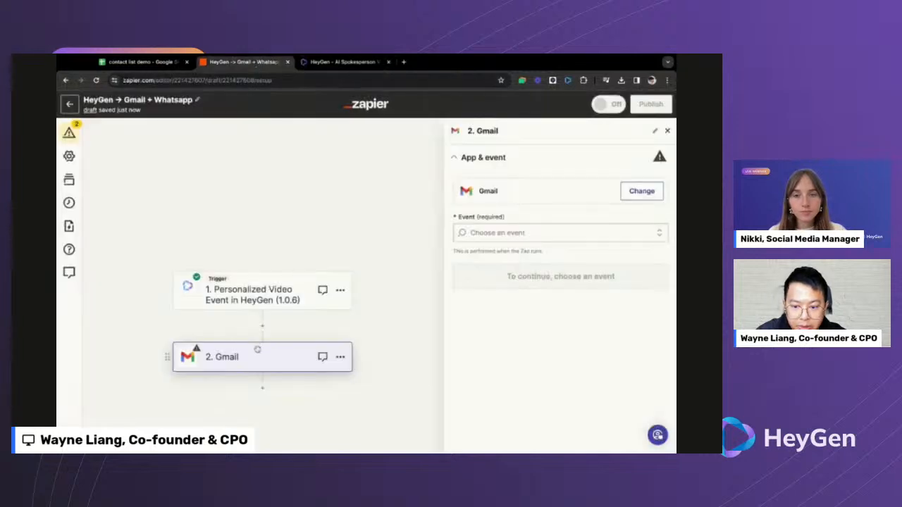
- Set the Gmail action event to Send Email and connect the sending Gmail account
click(511, 232)
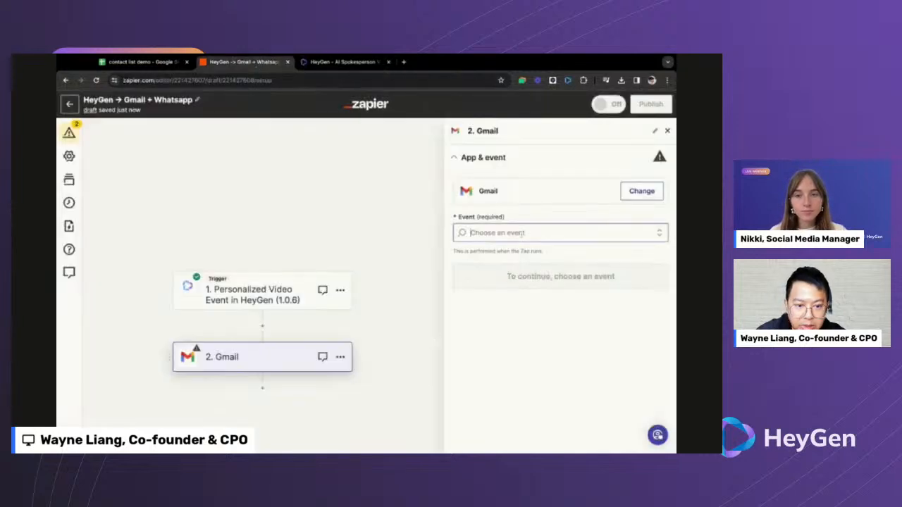
scroll(515, 321, down, 2)
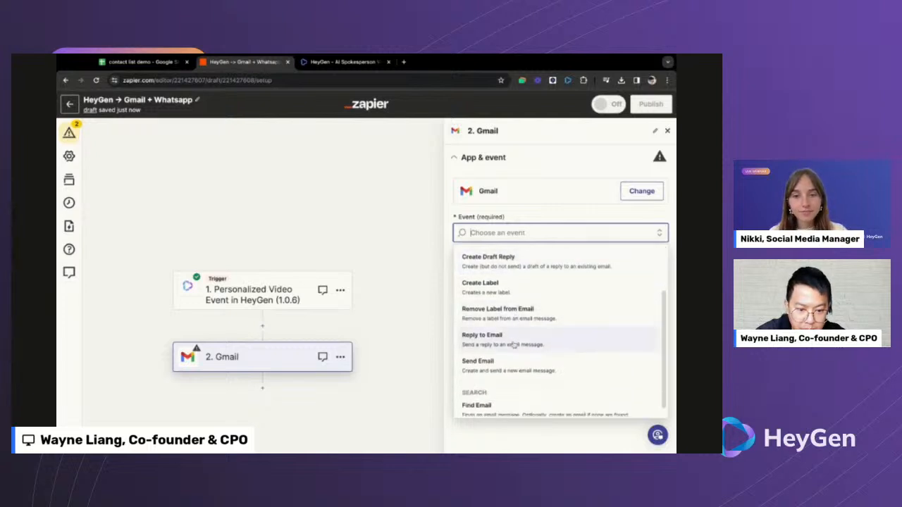
click(512, 369)
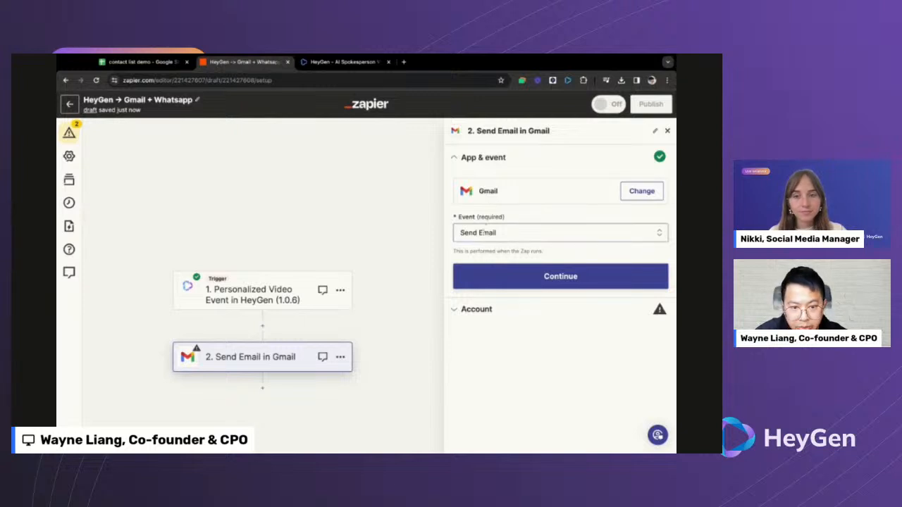
click(517, 279)
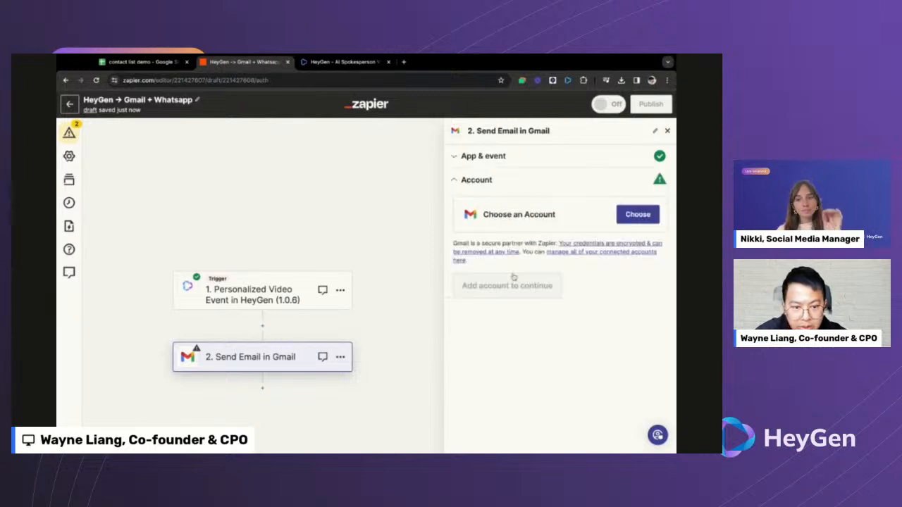
click(639, 215)
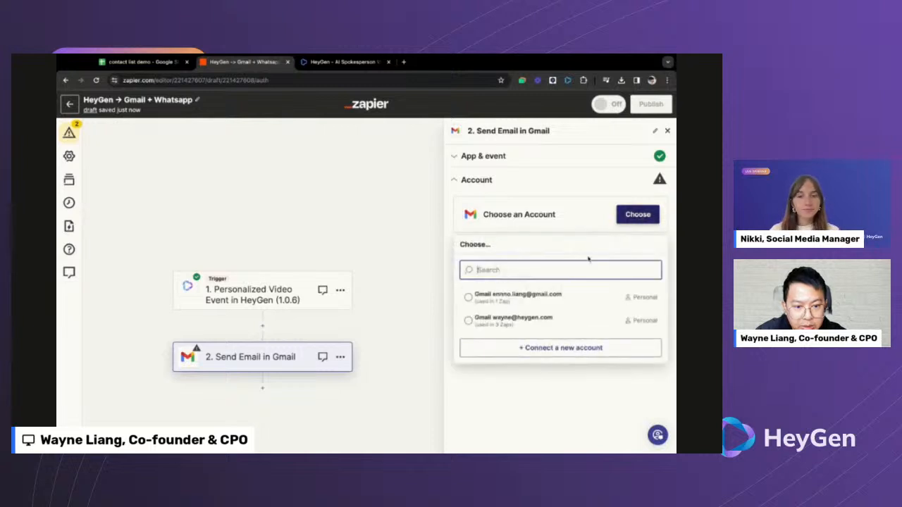
click(525, 317)
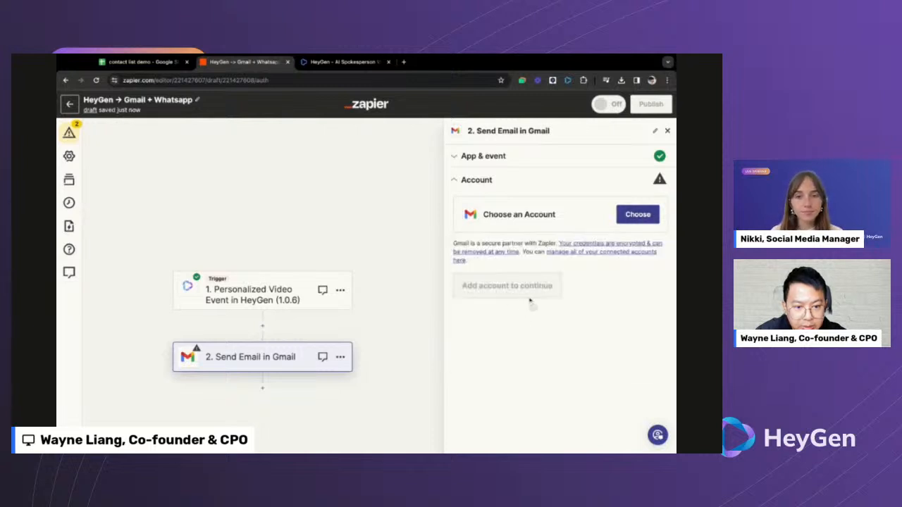
click(482, 298)
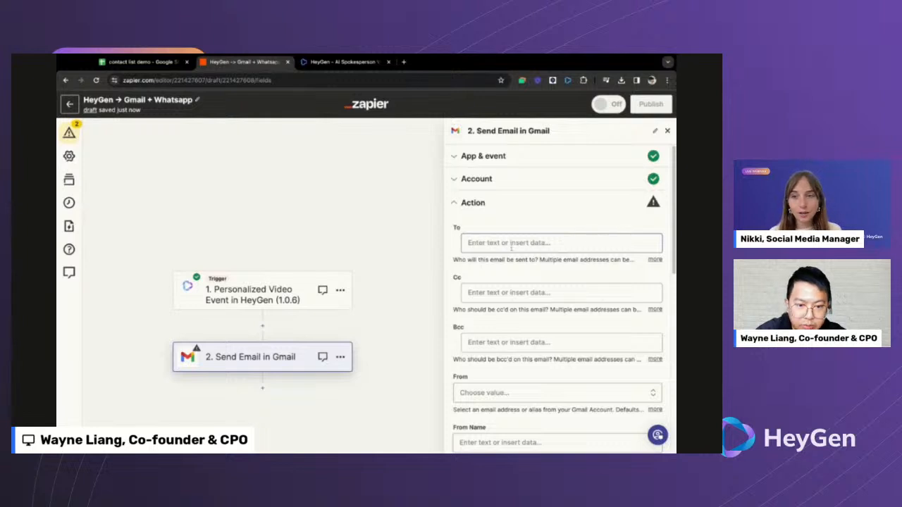
- Map the email's To field to the contact's email from the trigger data
click(557, 242)
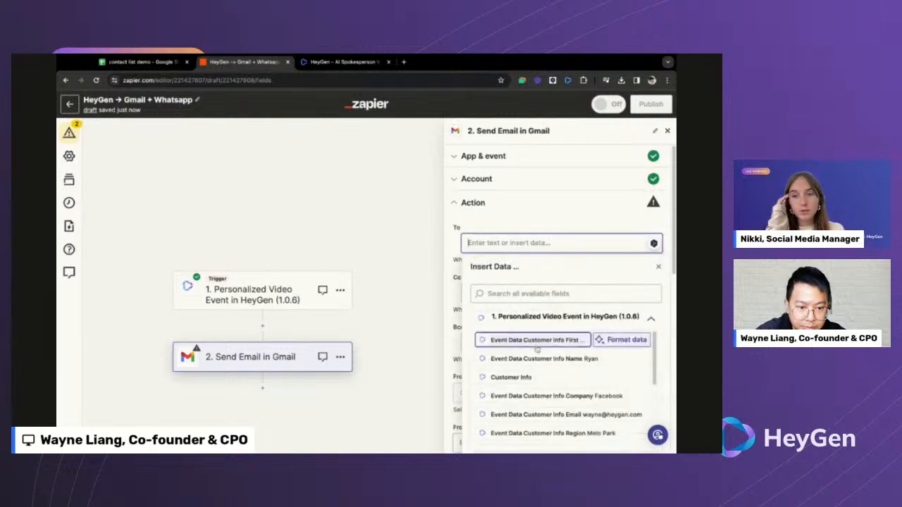
scroll(537, 348, down, 2)
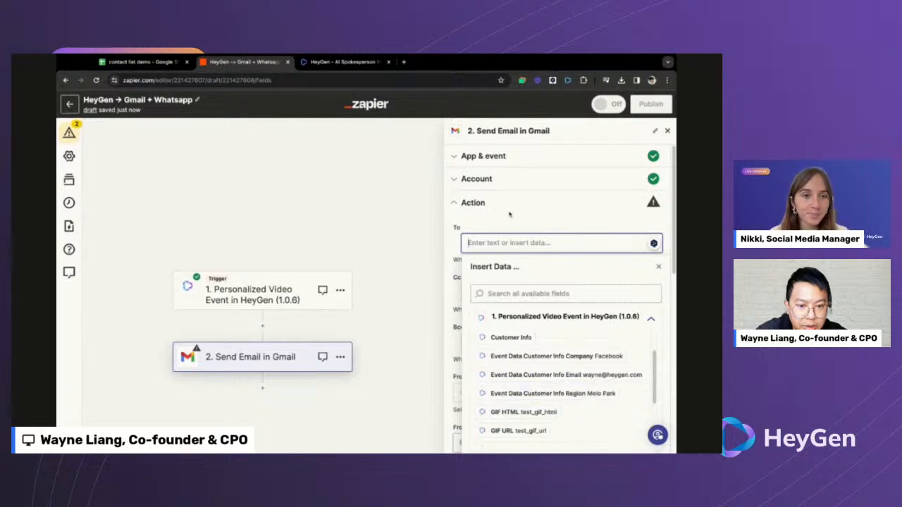
click(567, 381)
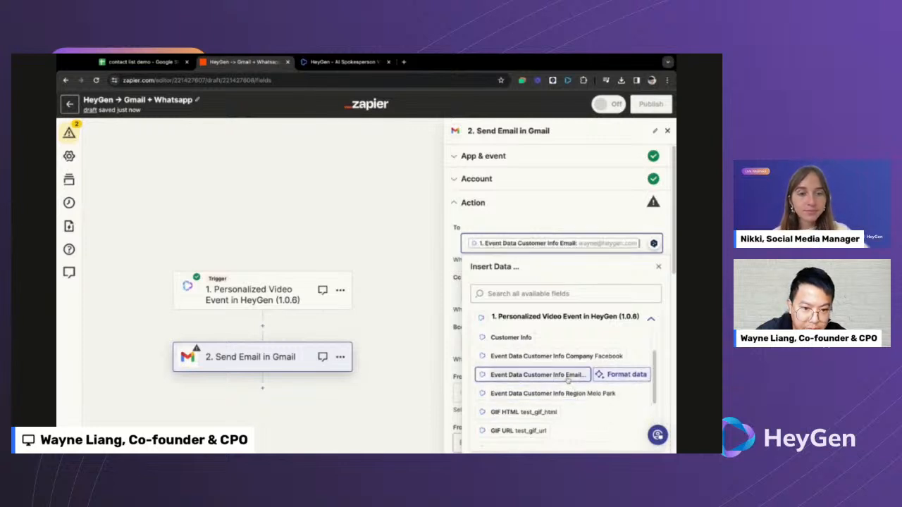
click(530, 232)
scroll(501, 288, down, 2)
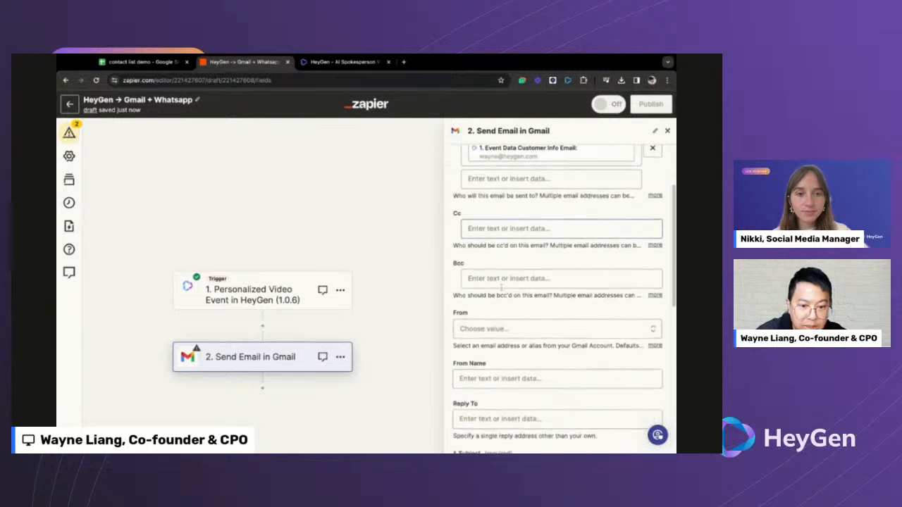
scroll(495, 314, down, 1)
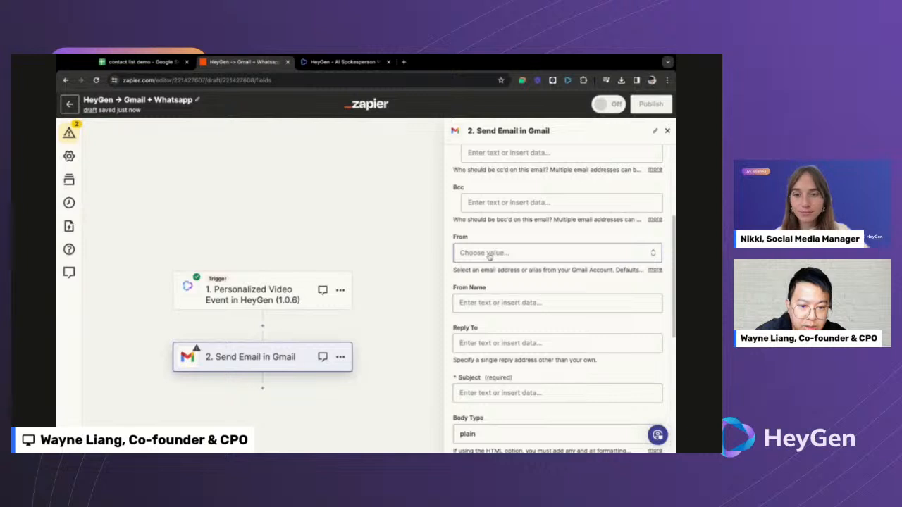
scroll(495, 261, down, 2)
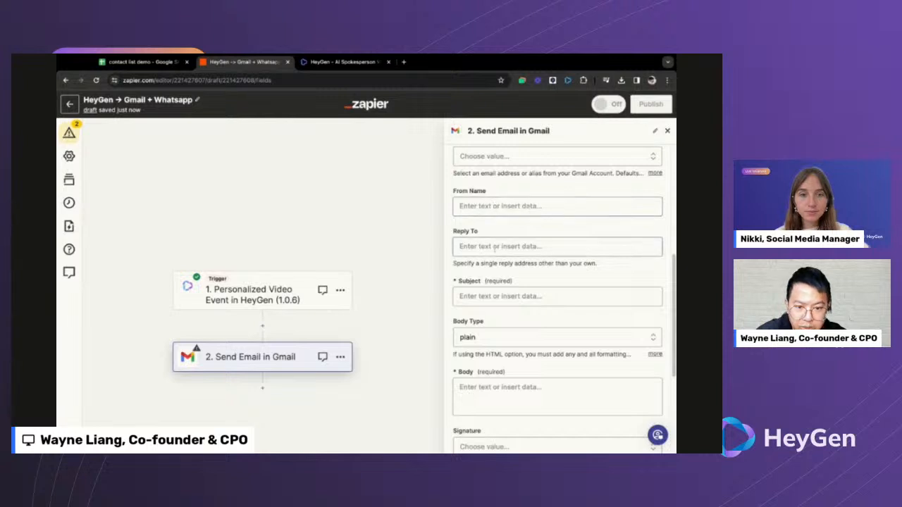
scroll(488, 232, down, 1)
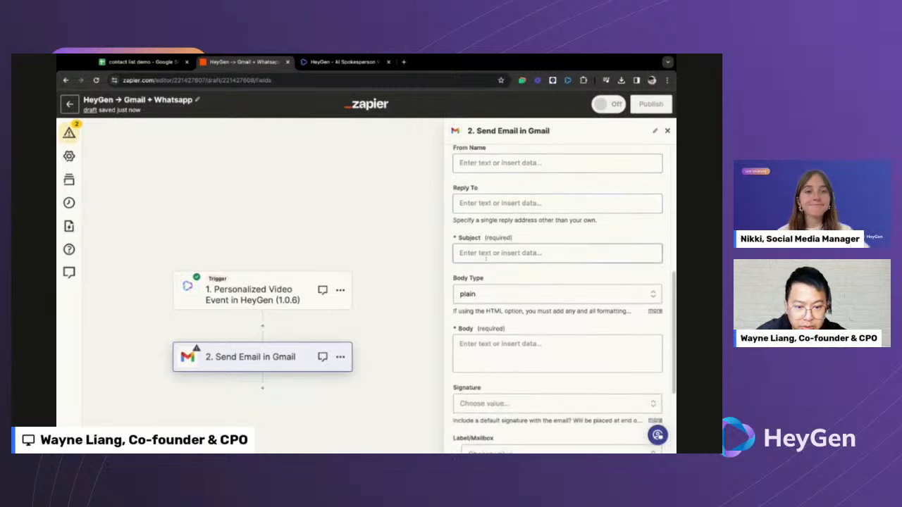
- Set the subject to 'Hi [customer name], check this out!'
click(485, 257)
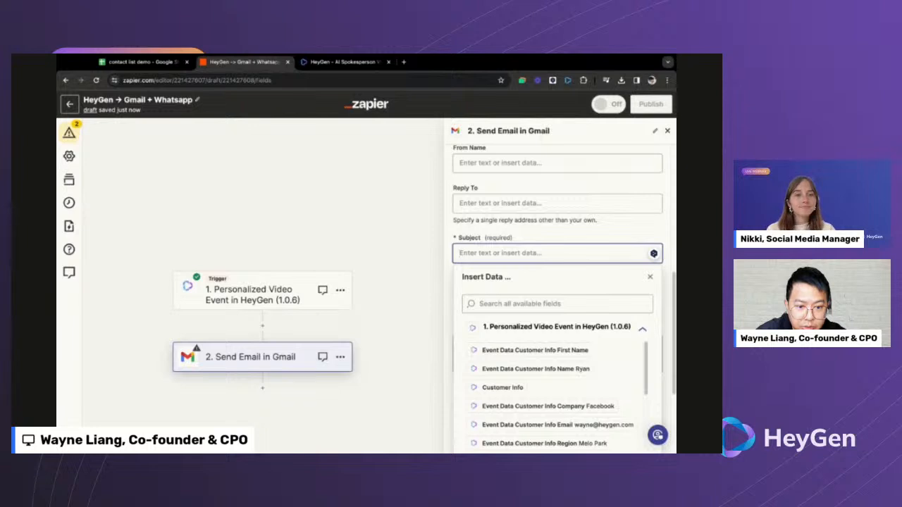
text(Hi)
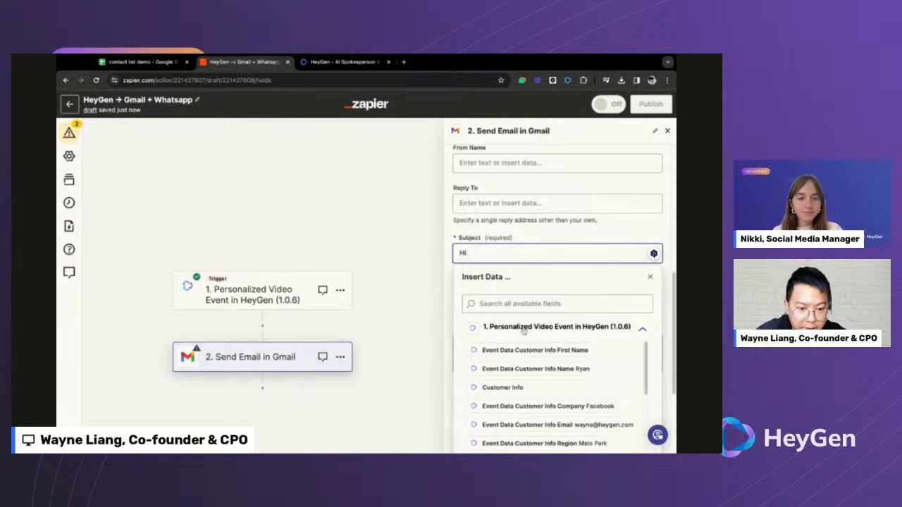
click(565, 375)
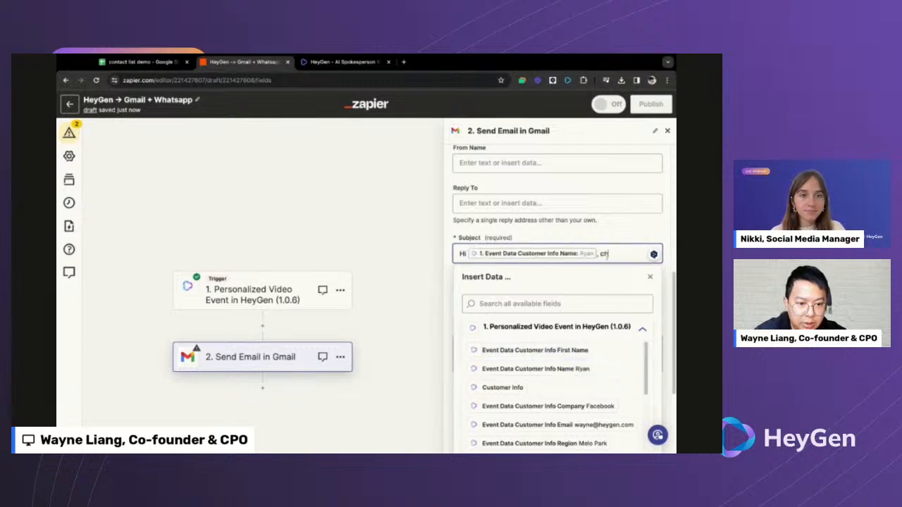
text(, check this out!)
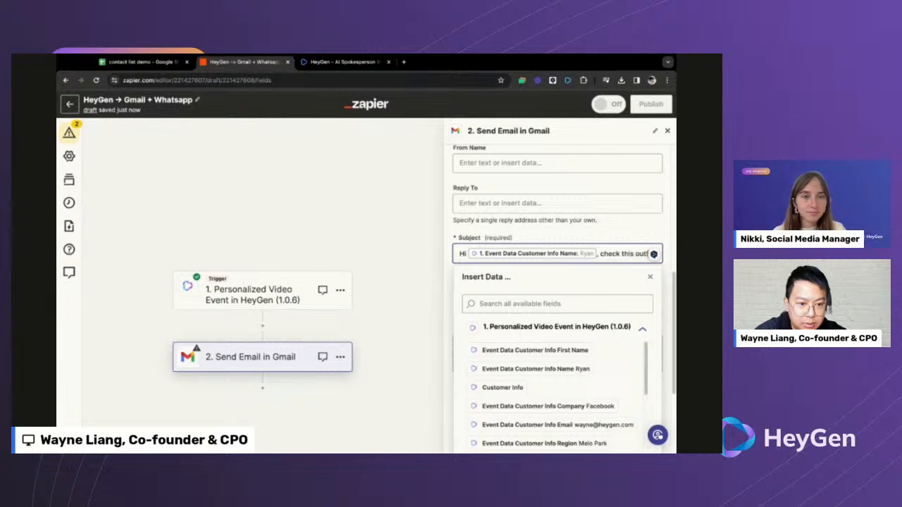
click(575, 240)
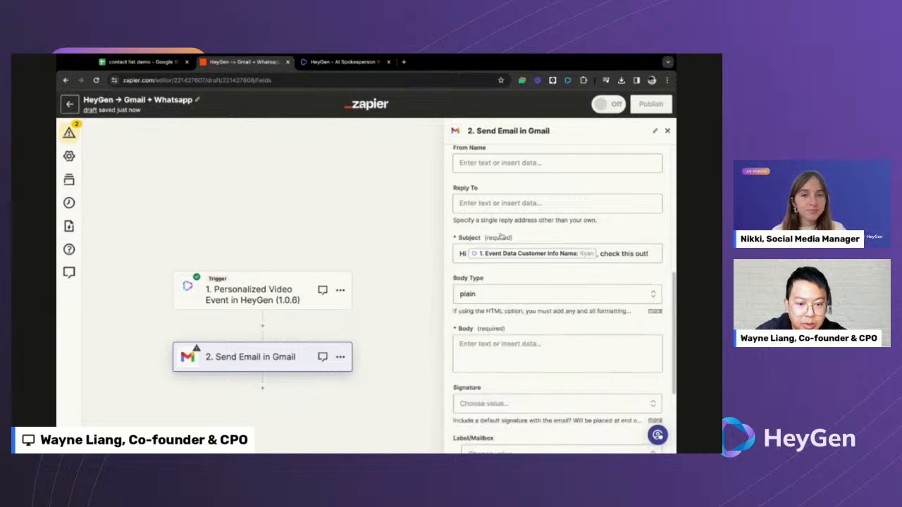
scroll(501, 237, down, 1)
- Set the email Body Type to html
click(485, 298)
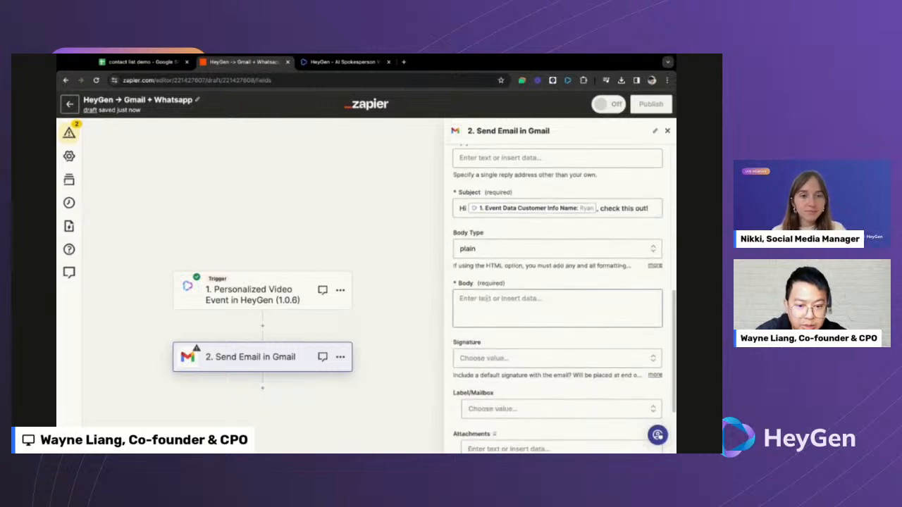
click(487, 299)
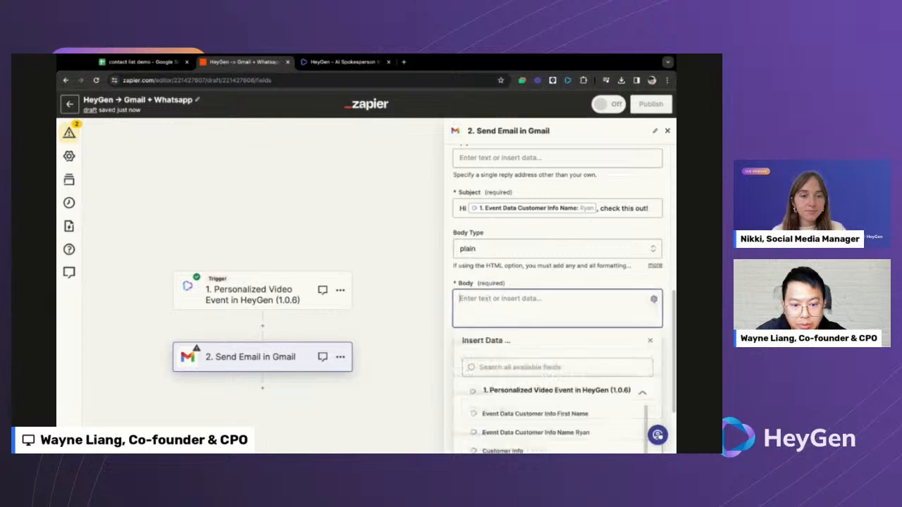
scroll(542, 407, down, 3)
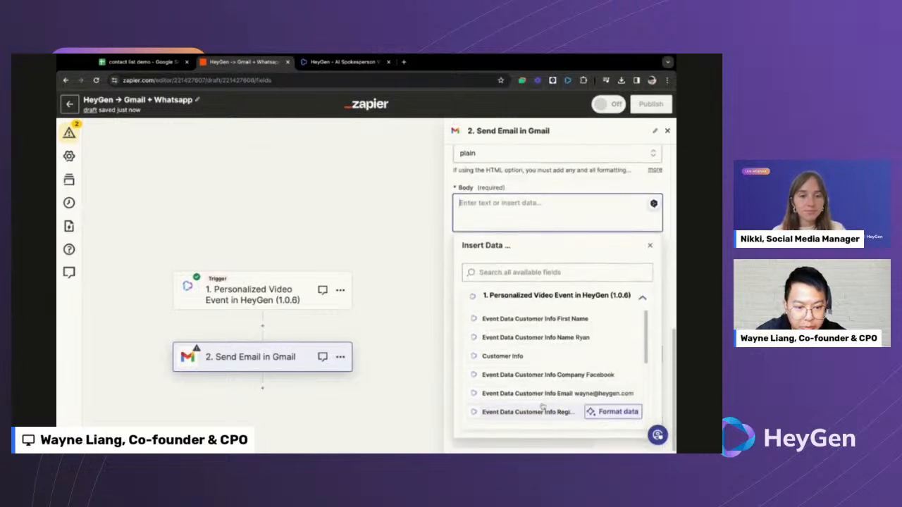
scroll(569, 409, up, 4)
click(497, 268)
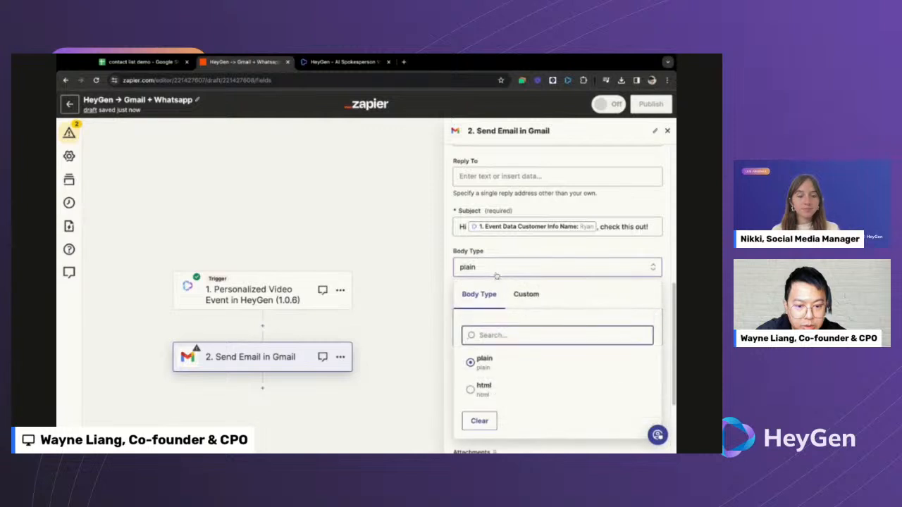
click(483, 387)
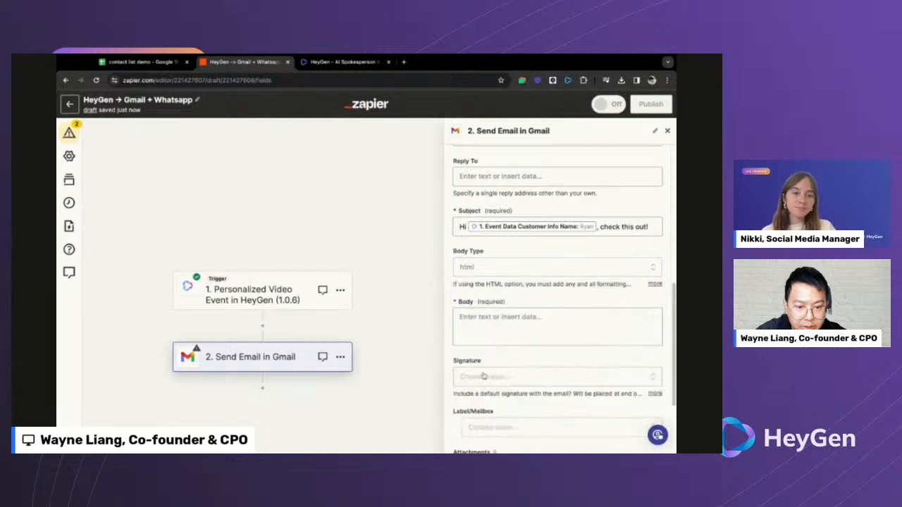
- Write the body 'Hi [customer name], check out my video message for you' plus the personalised GIF HTML
click(489, 322)
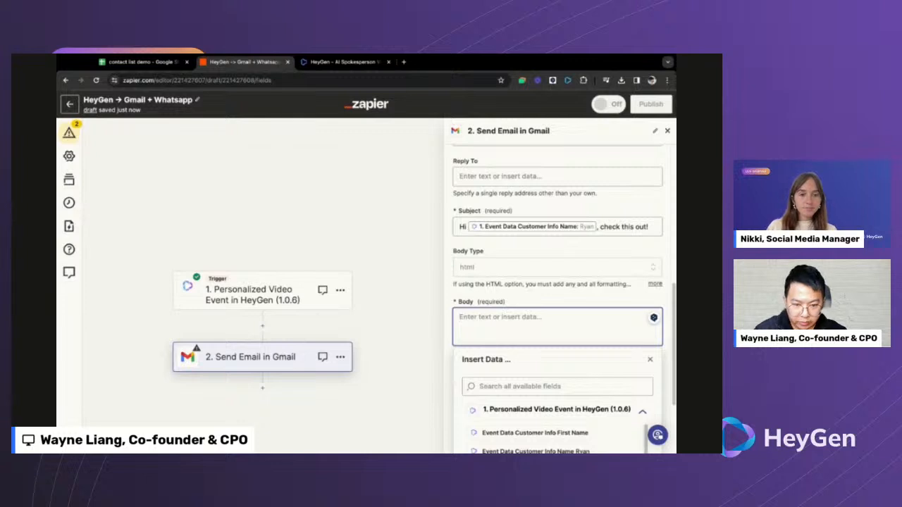
scroll(514, 425, down, 3)
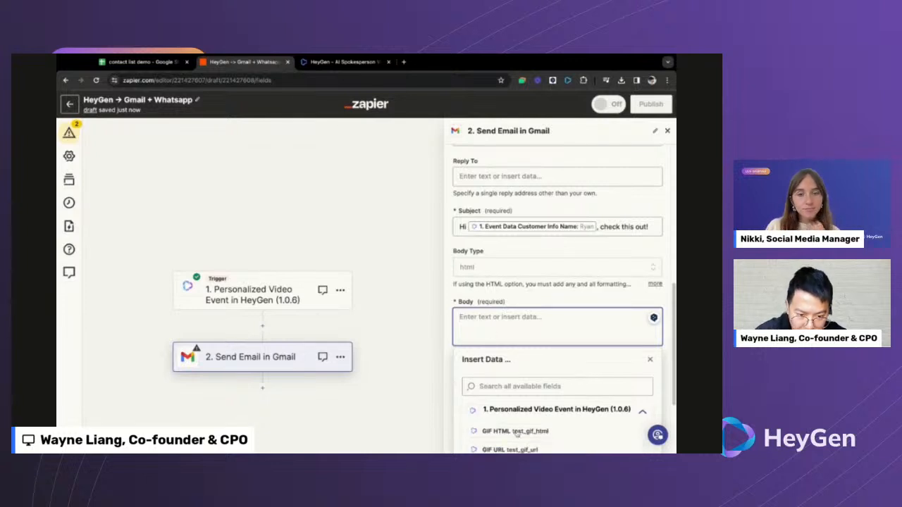
scroll(438, 367, down, 1)
scroll(437, 367, up, 1)
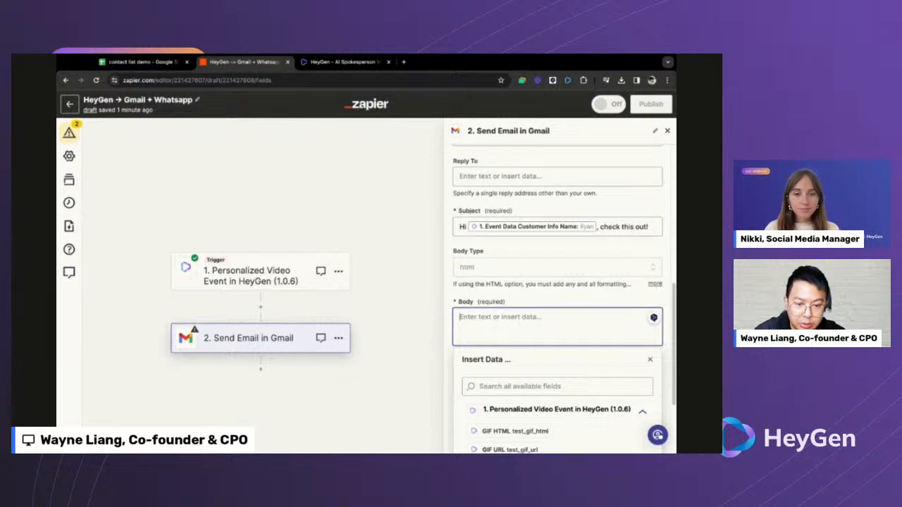
text(Hi)
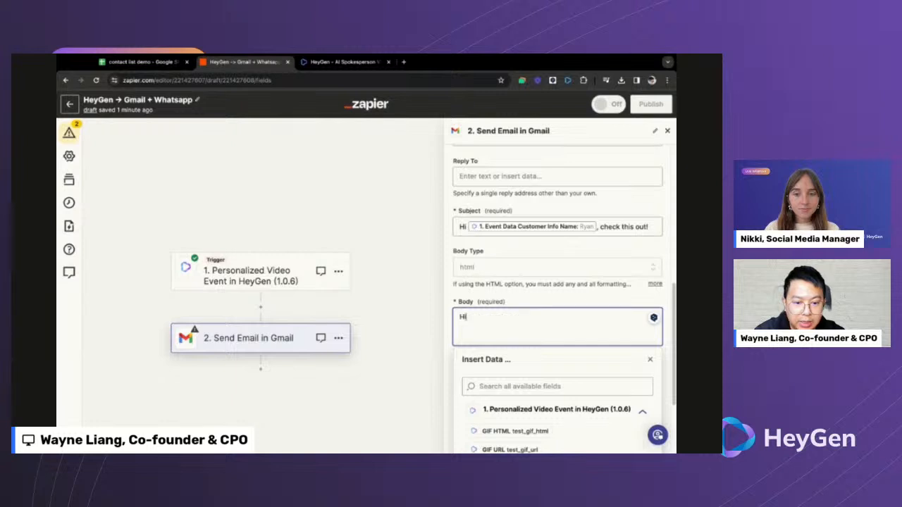
scroll(506, 343, down, 5)
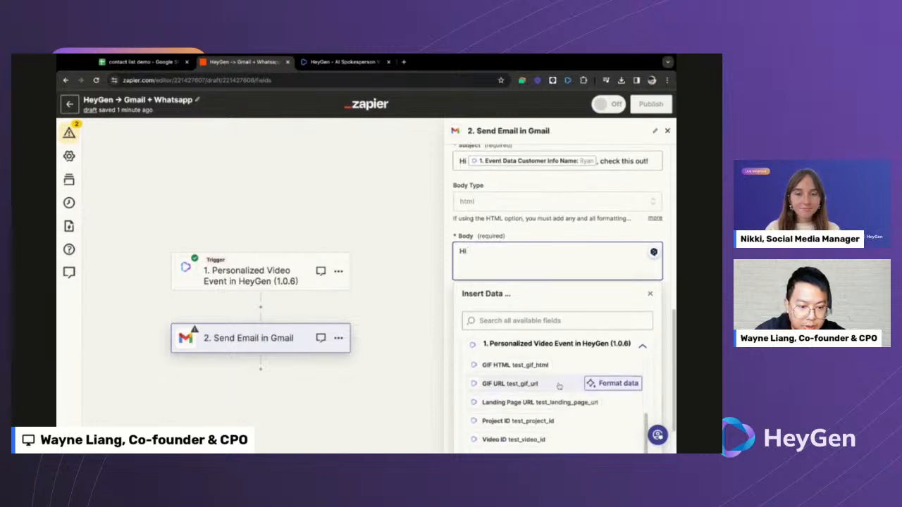
click(560, 386)
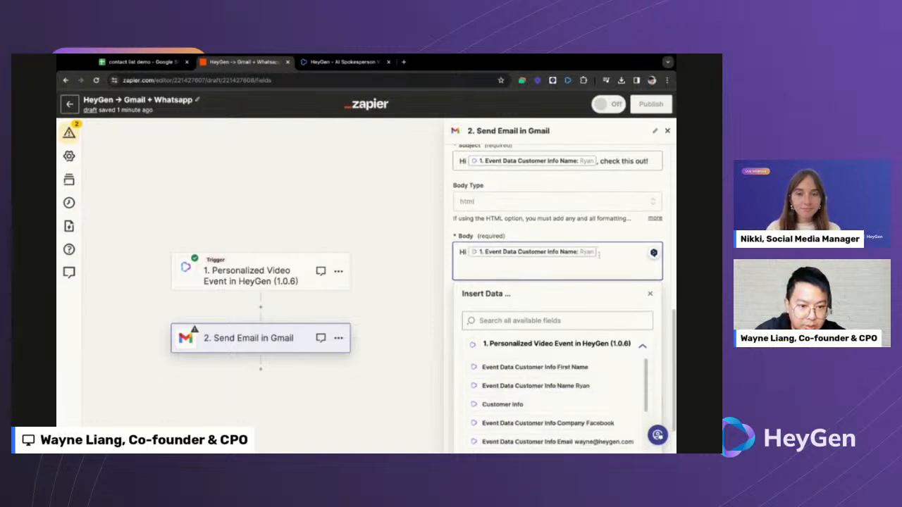
text(, check o)
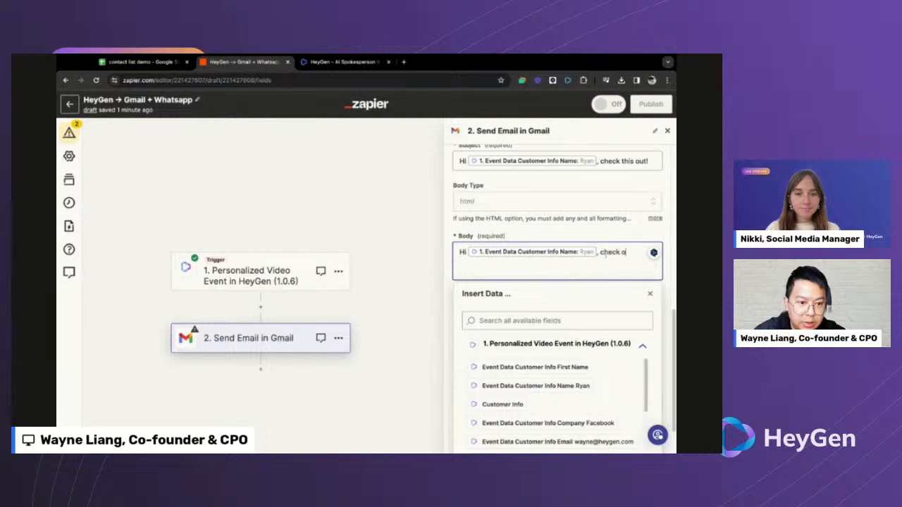
text(ut my video message for you:)
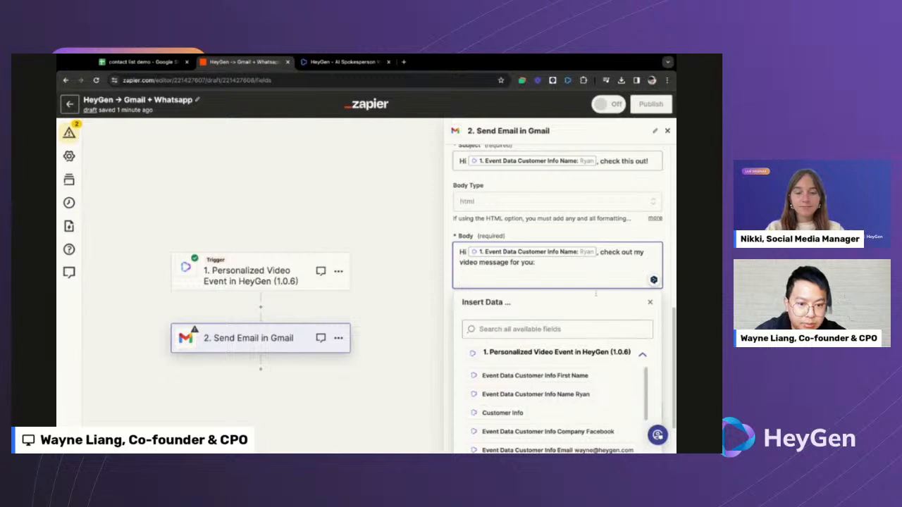
scroll(549, 345, down, 1)
scroll(548, 345, down, 3)
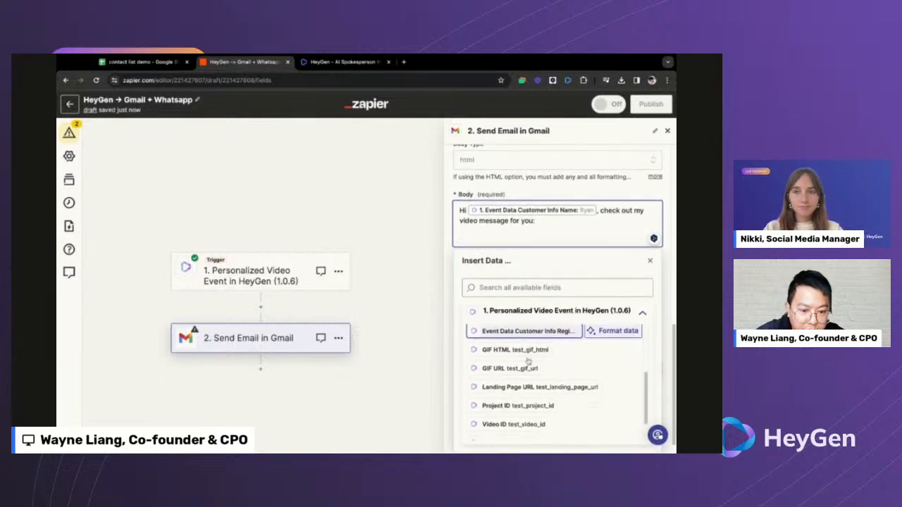
scroll(527, 356, down, 1)
scroll(526, 344, up, 1)
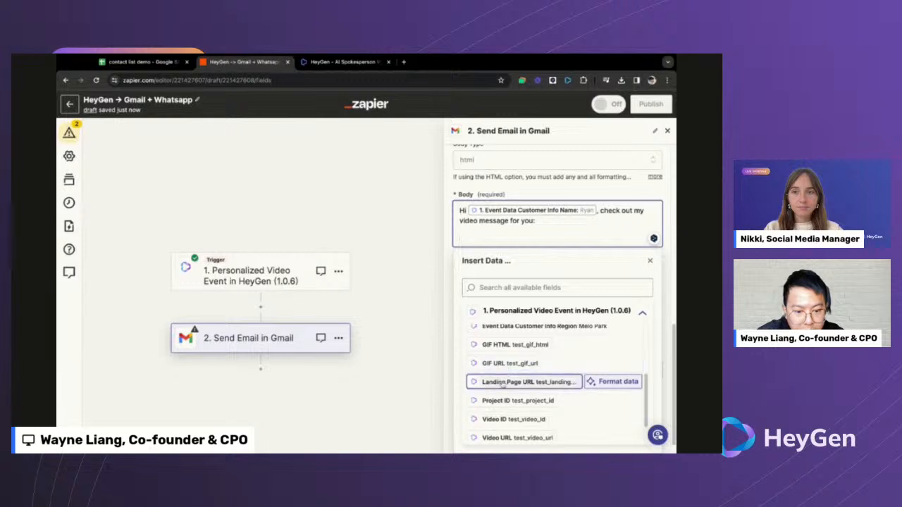
scroll(522, 384, down, 1)
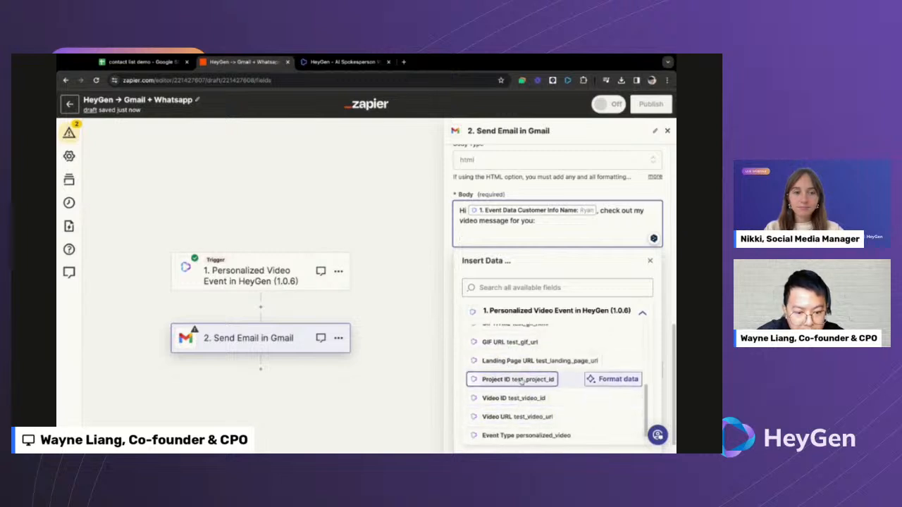
scroll(523, 396, down, 1)
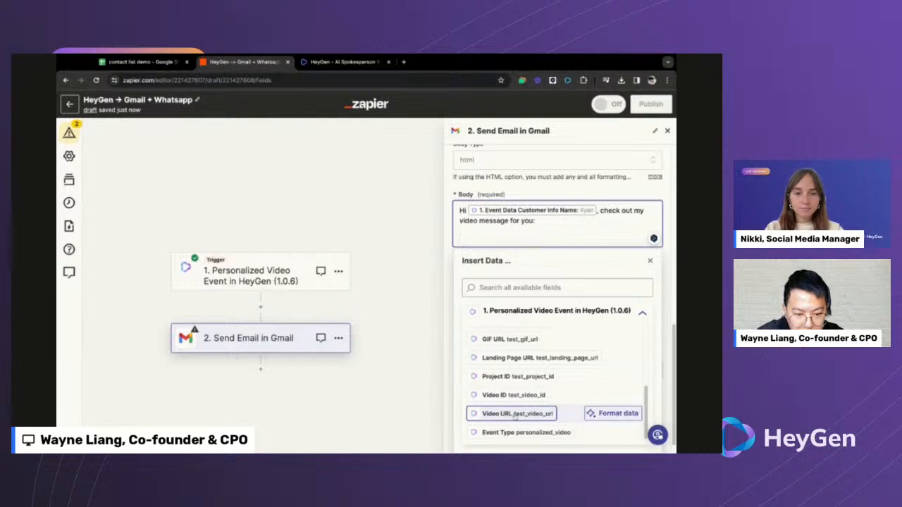
scroll(515, 417, up, 2)
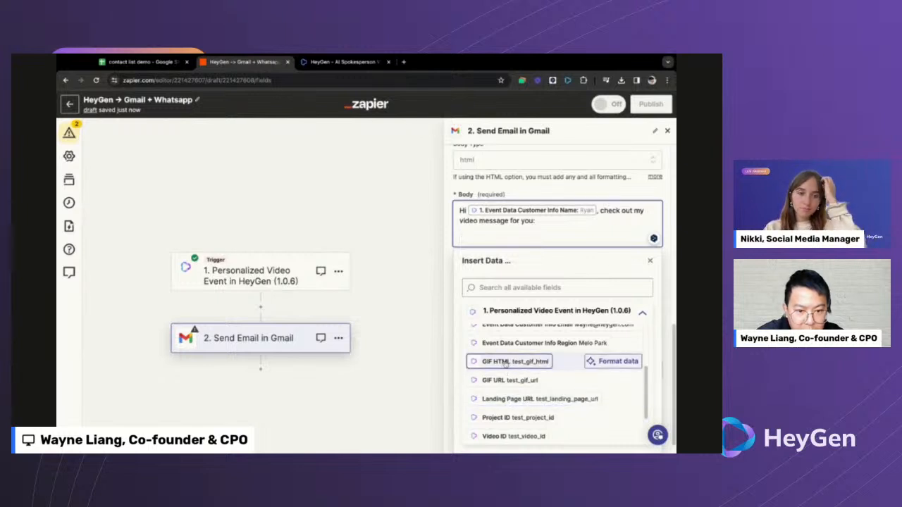
scroll(477, 201, up, 1)
scroll(477, 202, down, 1)
scroll(477, 201, up, 1)
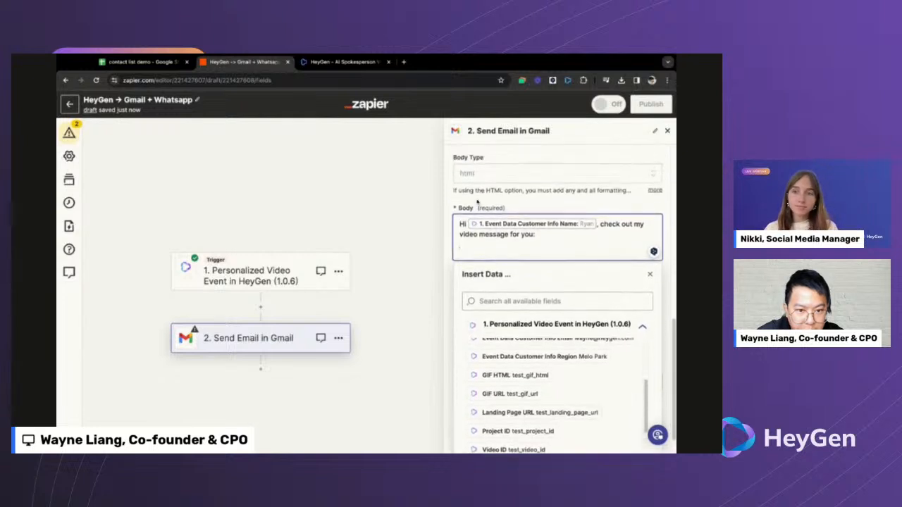
scroll(469, 190, down, 1)
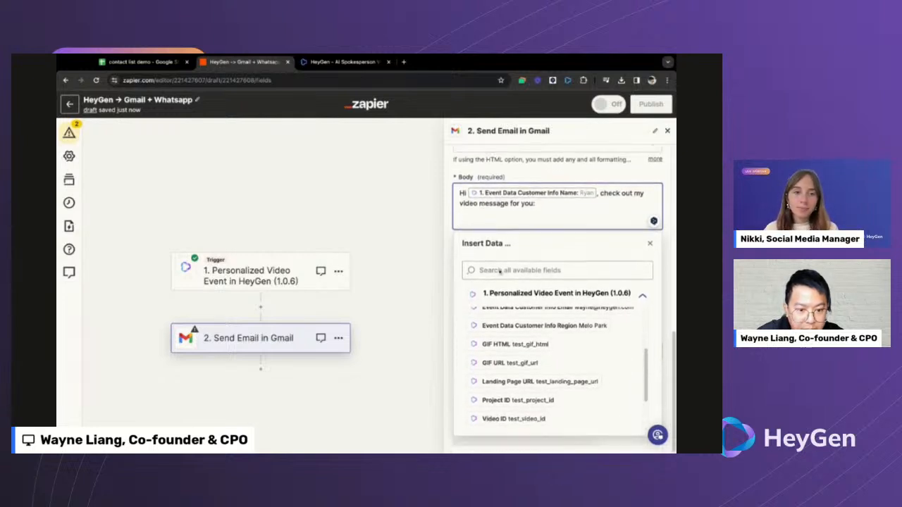
click(512, 345)
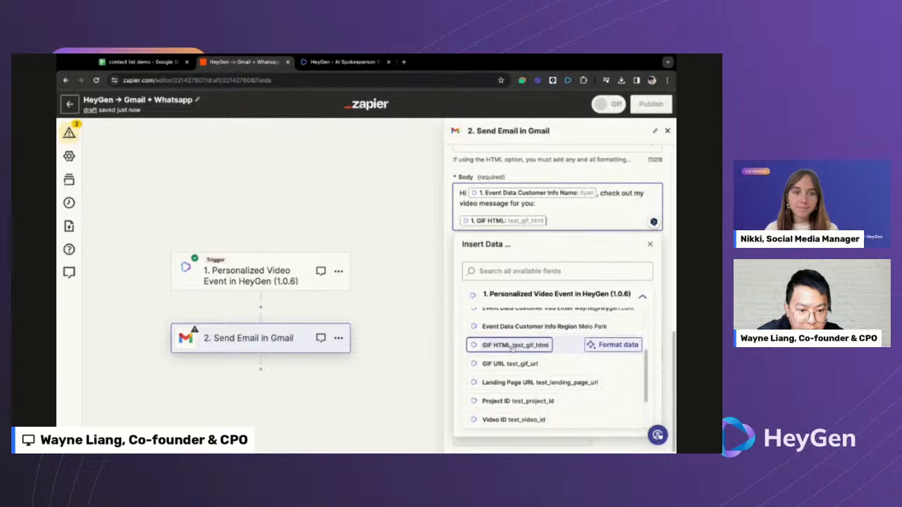
click(649, 244)
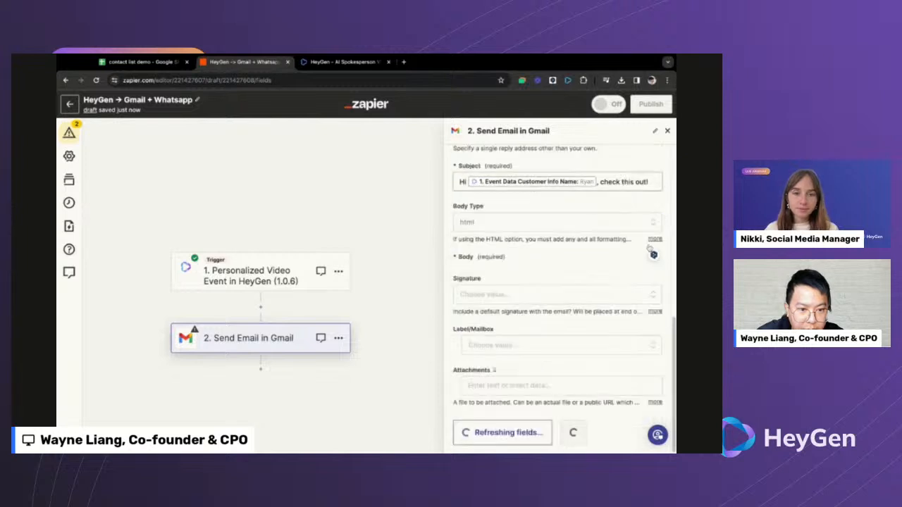
- Use the sender account's signature and finish the Gmail action setup
click(499, 278)
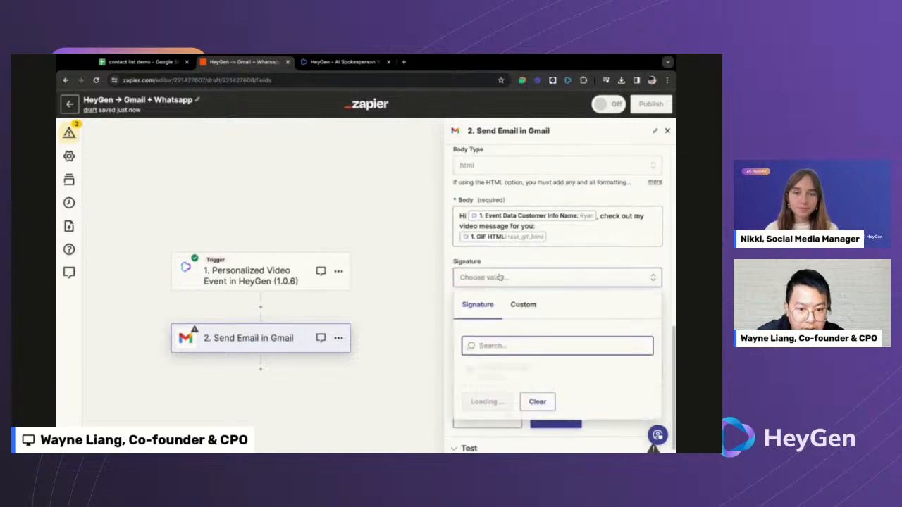
click(511, 369)
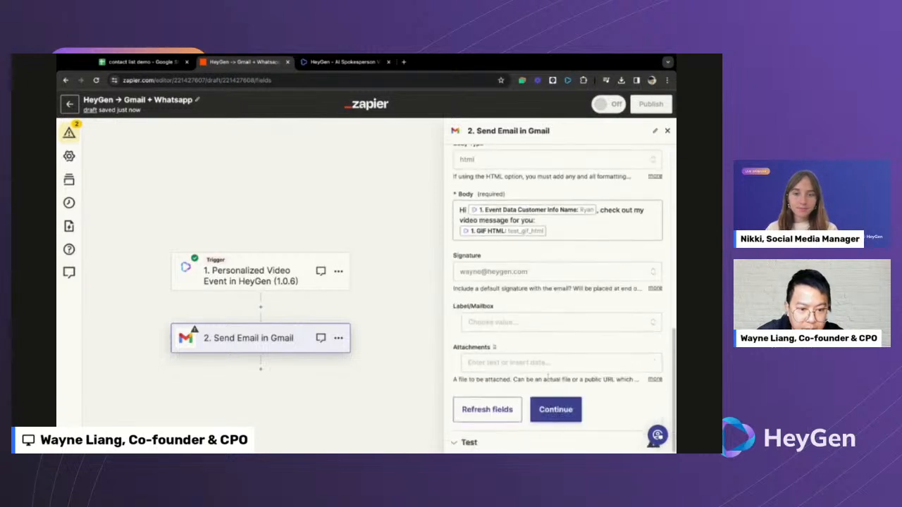
scroll(537, 340, up, 6)
scroll(535, 339, up, 3)
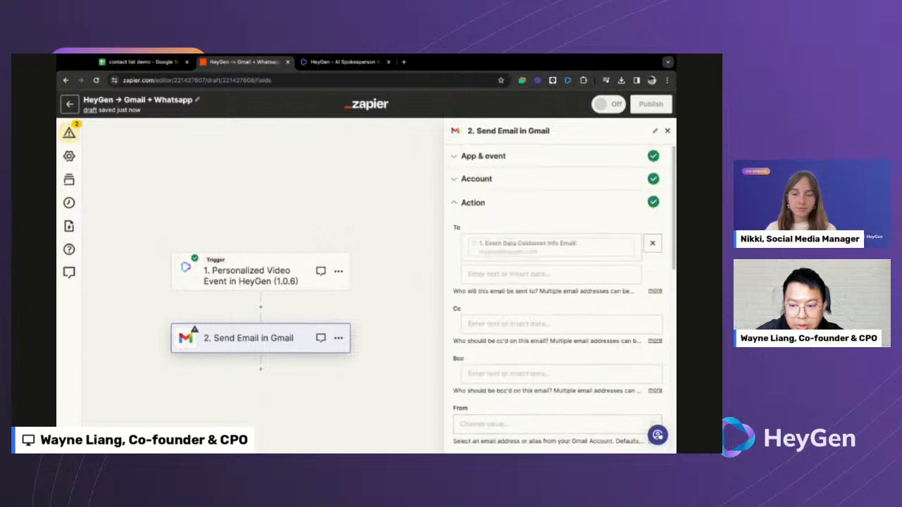
scroll(556, 317, down, 9)
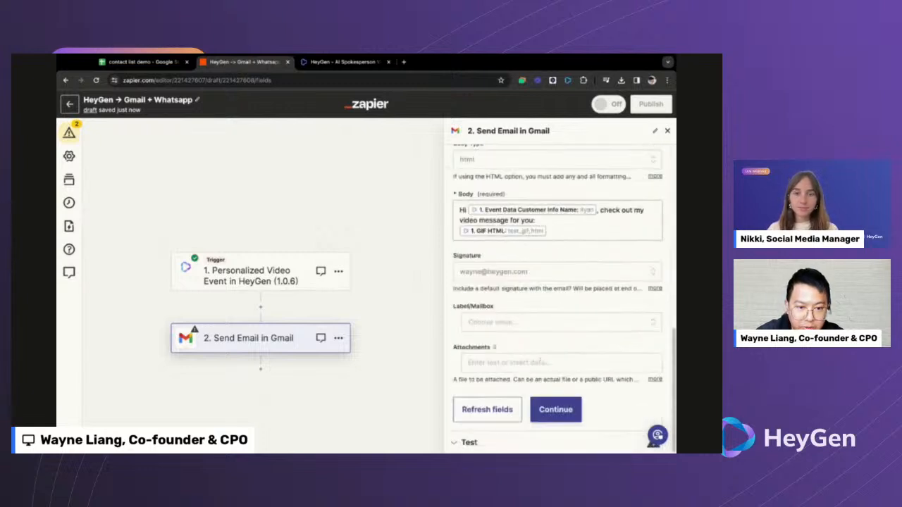
click(555, 409)
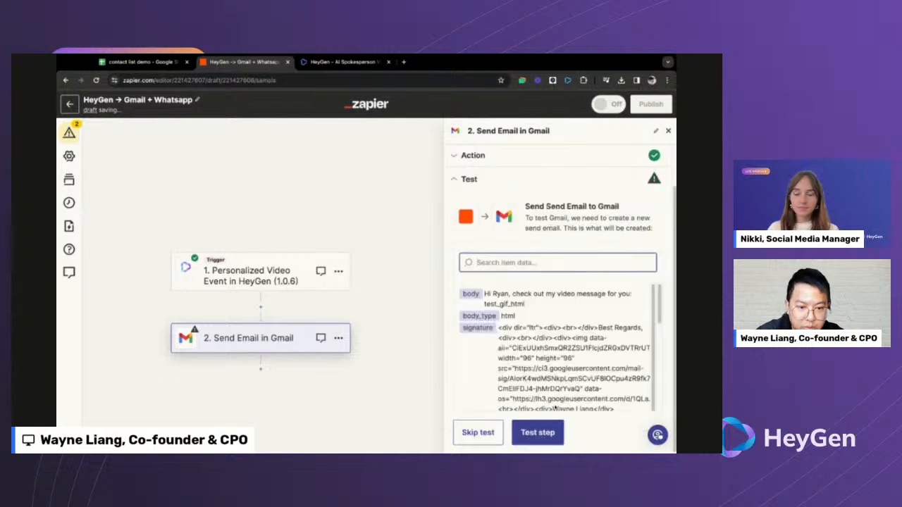
- Review the sample data and send a test email from the Gmail step
scroll(546, 340, down, 1)
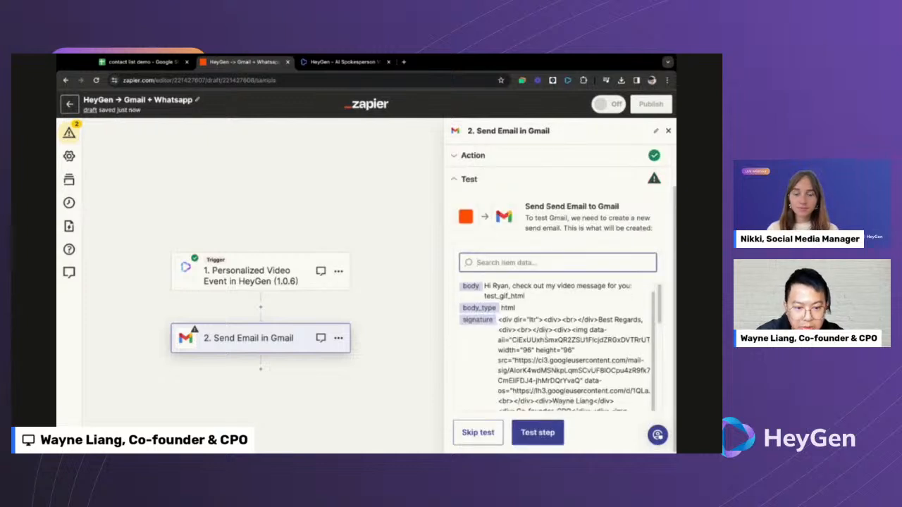
scroll(556, 347, up, 1)
scroll(534, 328, down, 1)
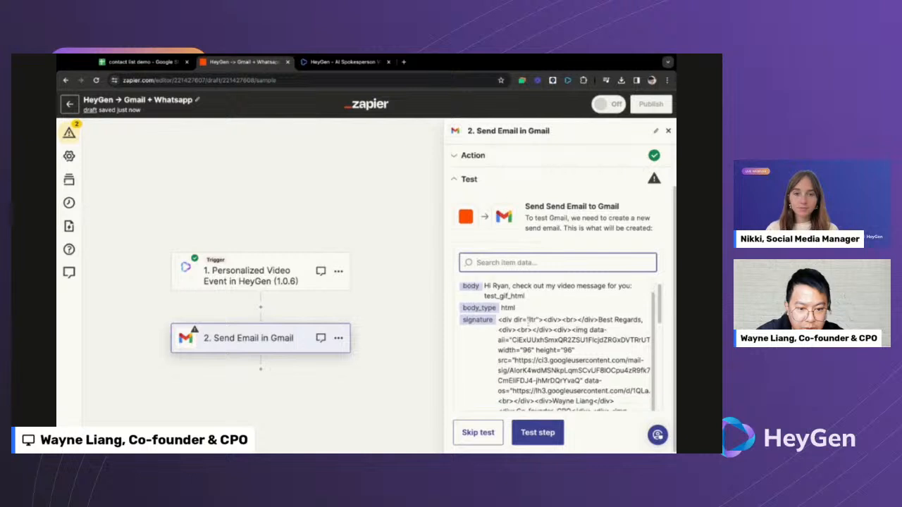
scroll(533, 327, right, 1)
mouse_move(660, 302)
mouse_down()
mouse_move(659, 375)
mouse_move(660, 365)
mouse_up()
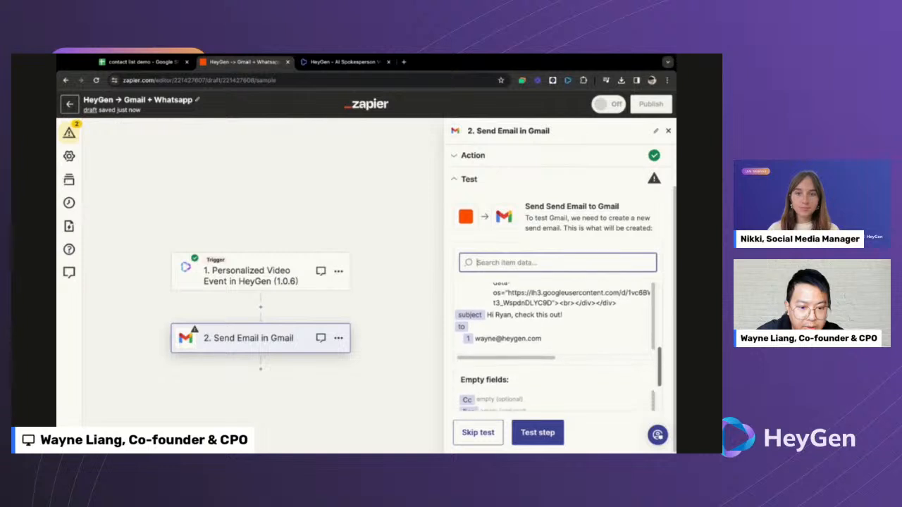
click(557, 433)
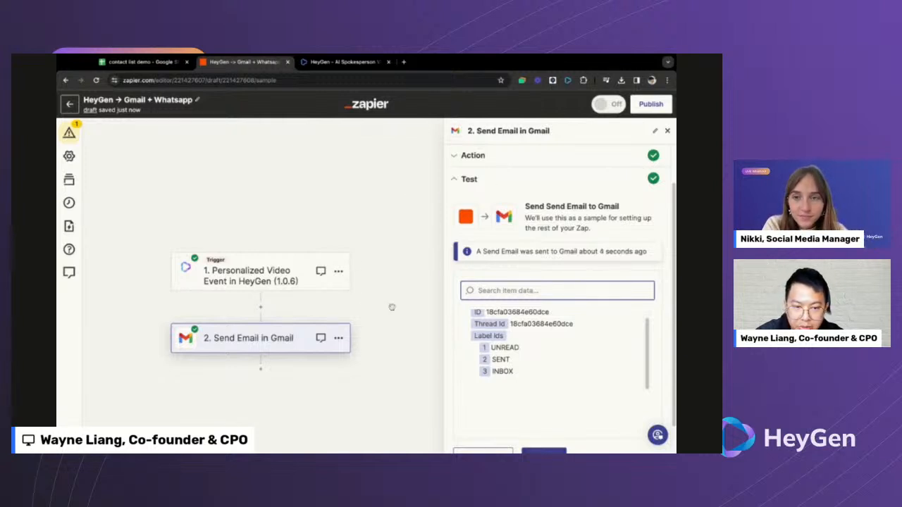
- Add step 3 as WhatsApp Notifications with the Send Message event
click(260, 371)
click(233, 325)
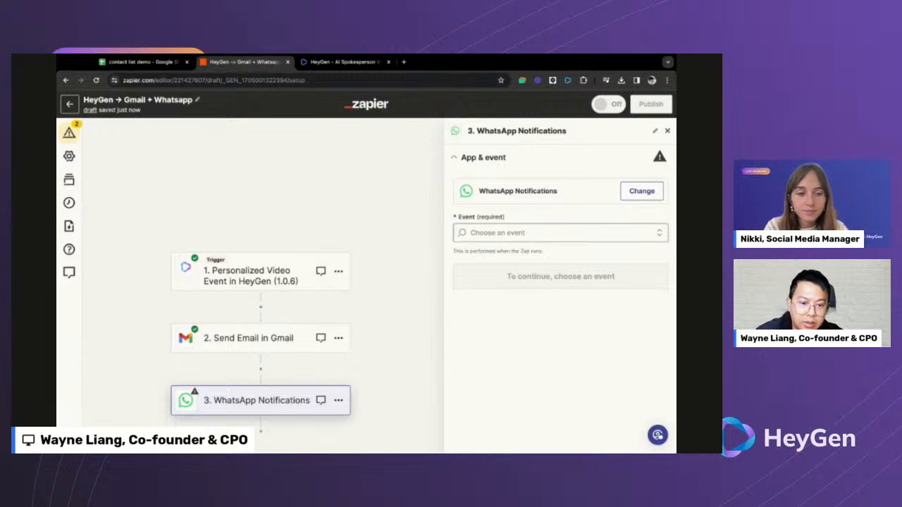
click(557, 233)
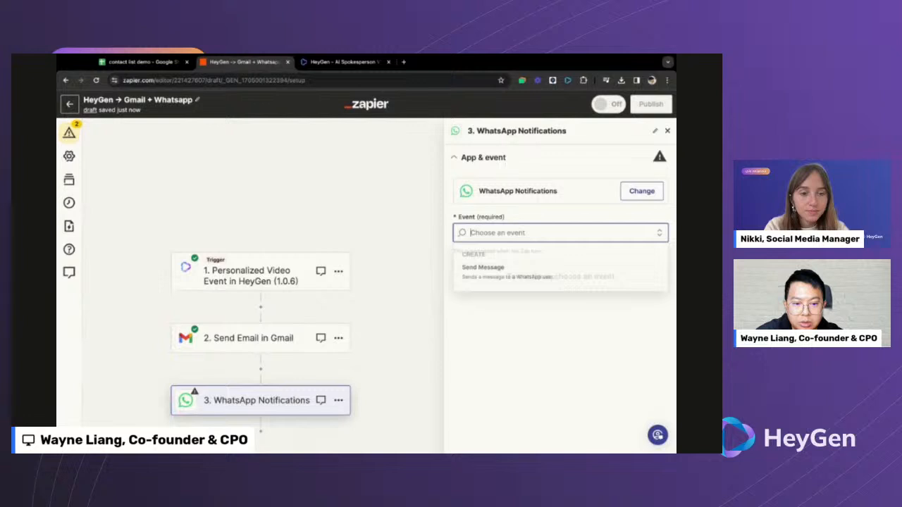
click(523, 268)
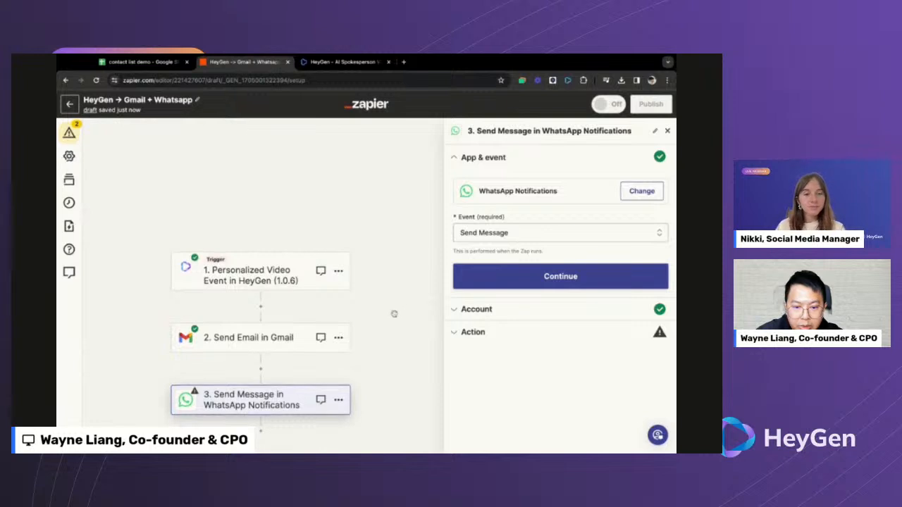
scroll(395, 314, down, 1)
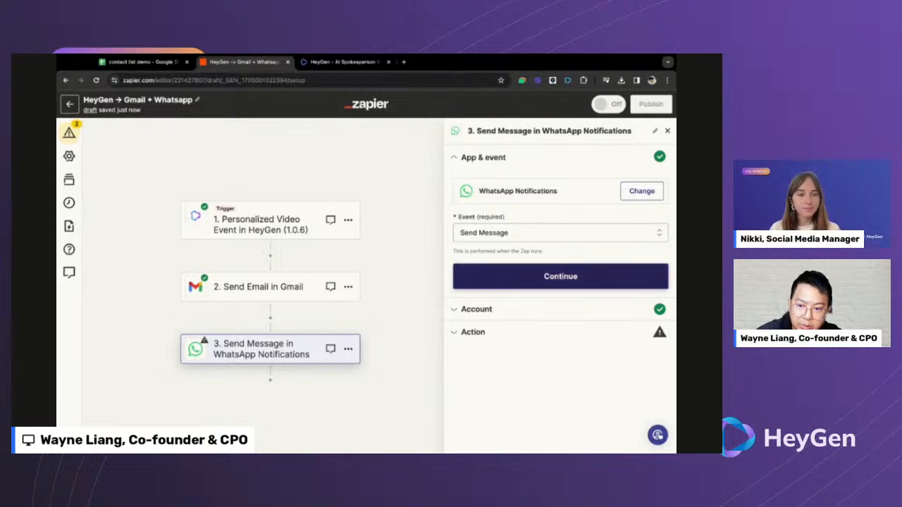
click(560, 277)
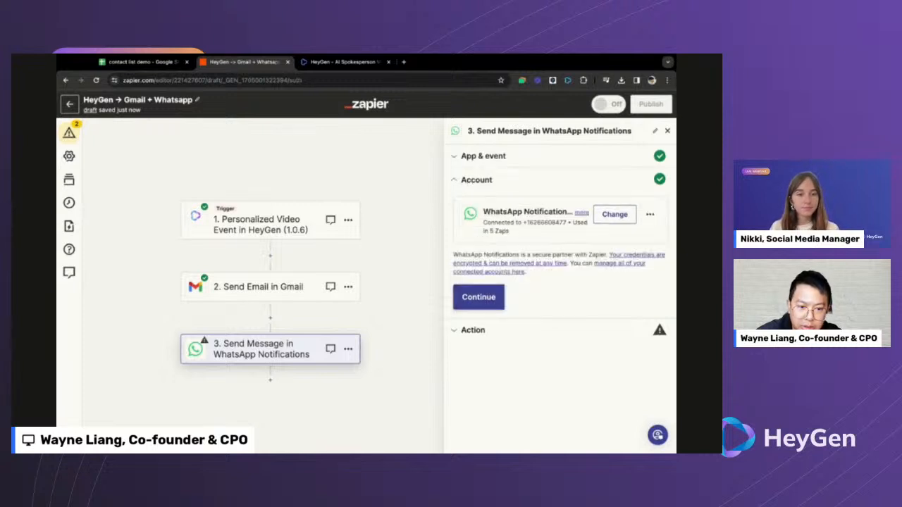
- Confirm the WhatsApp account and choose the New Message template
click(493, 299)
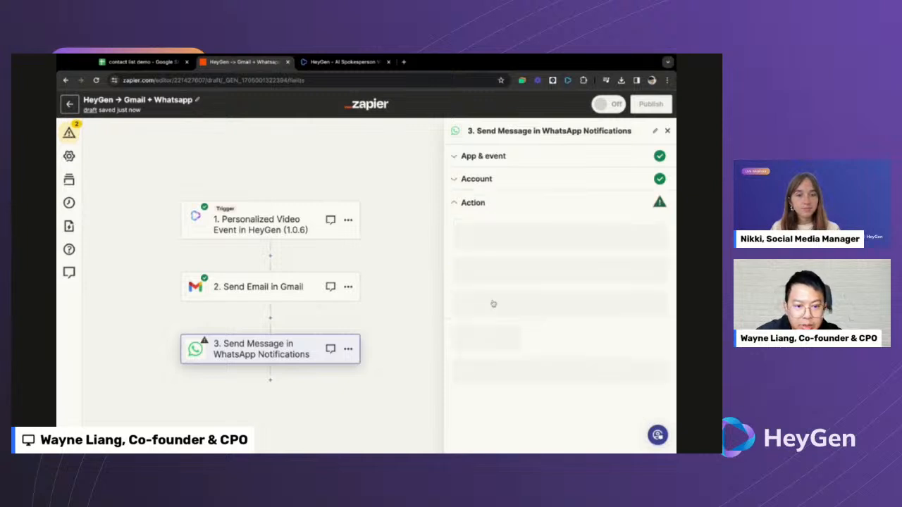
click(510, 247)
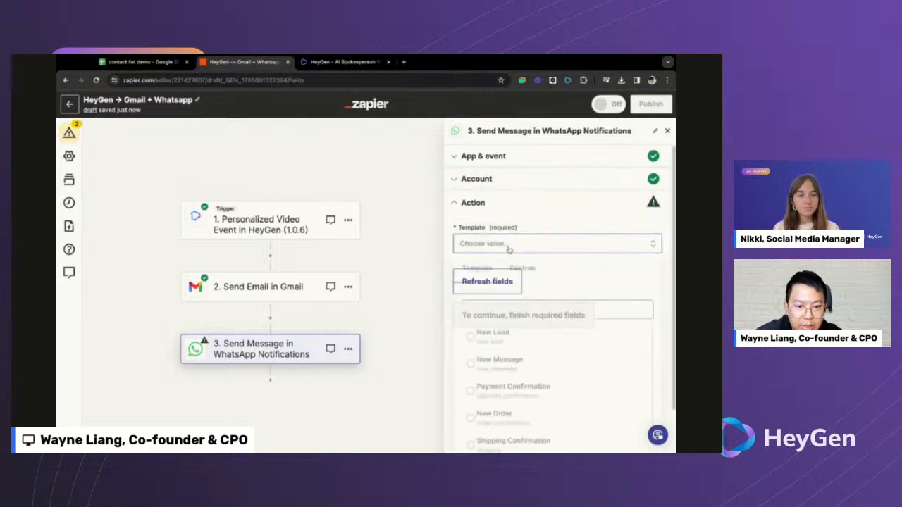
click(510, 366)
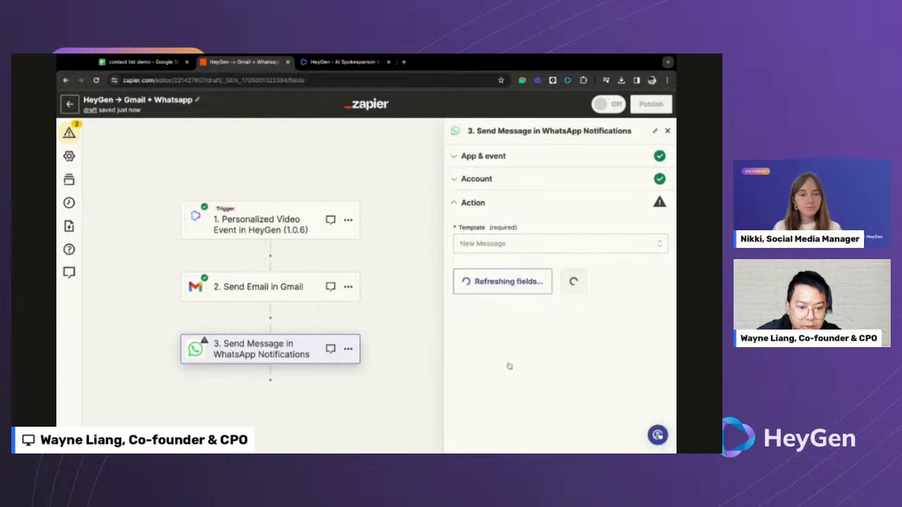
scroll(533, 312, down, 1)
- Map Name to the HeyGen customer name and Link to reply to the Landing Page URL
click(518, 318)
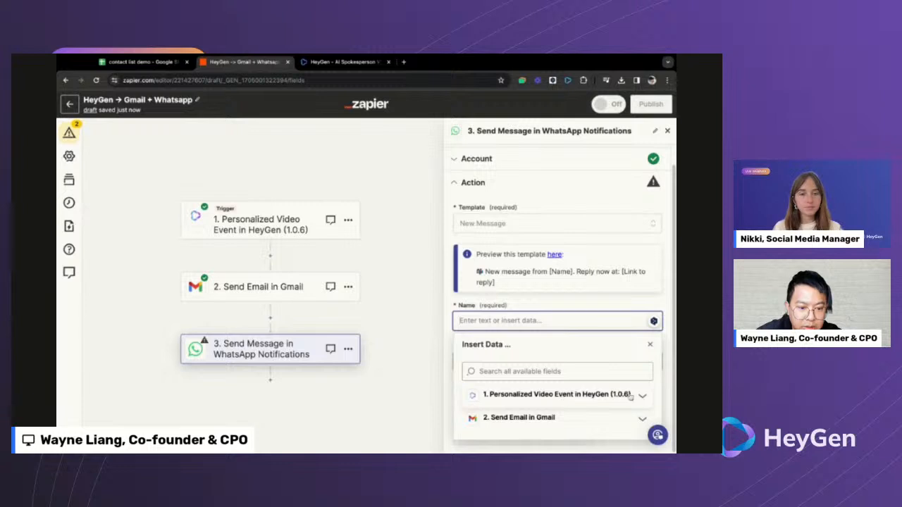
click(641, 396)
scroll(620, 415, down, 1)
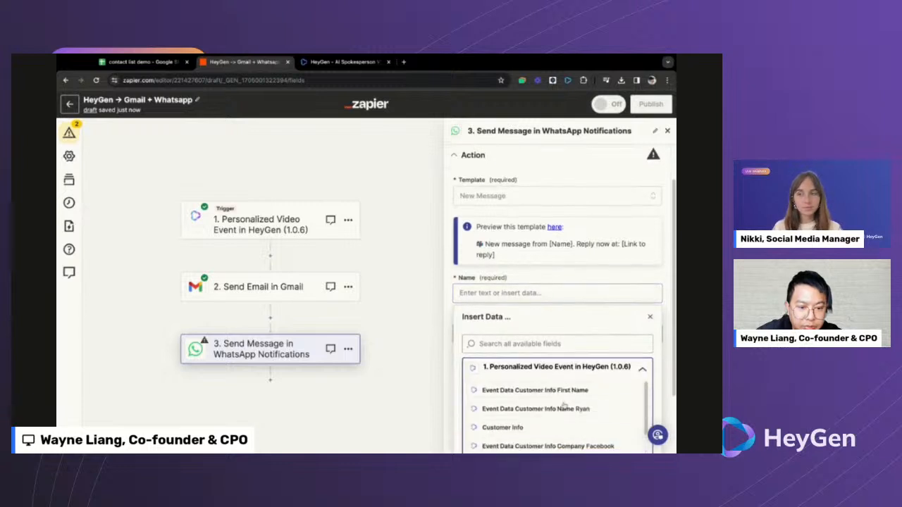
click(549, 408)
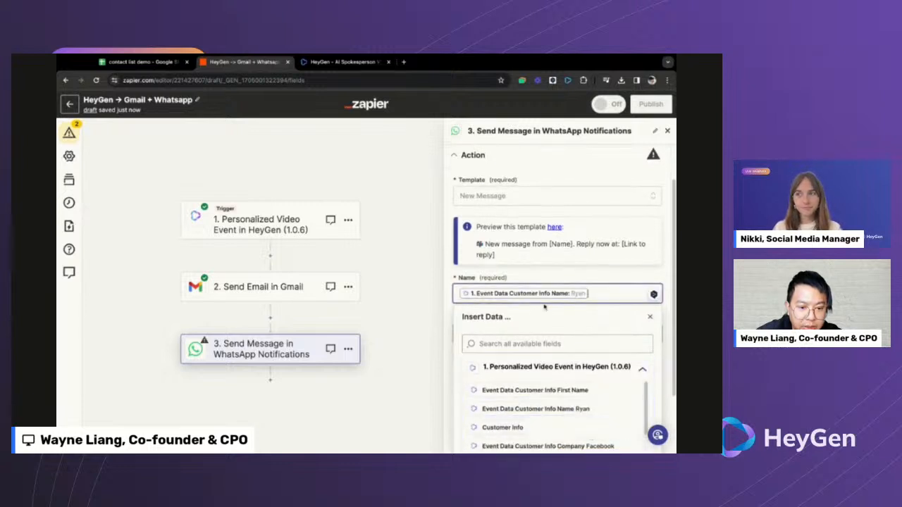
click(535, 380)
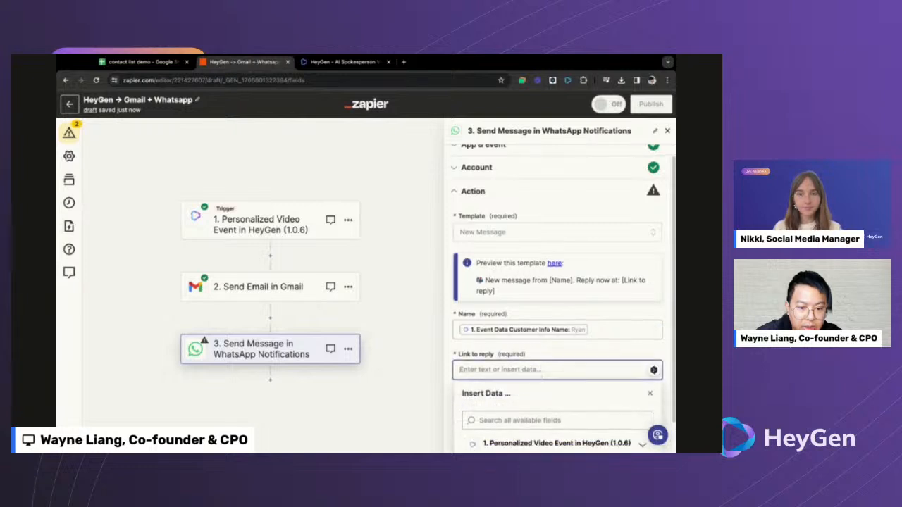
click(575, 408)
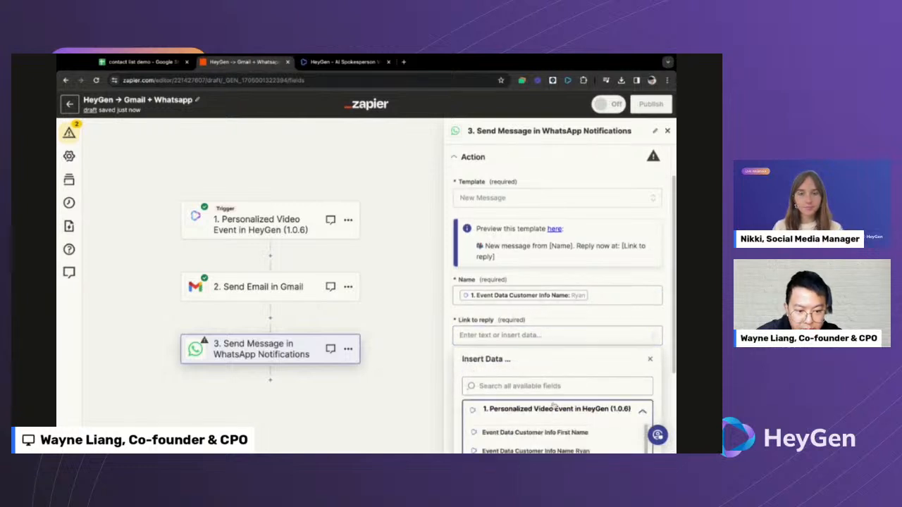
scroll(556, 407, down, 5)
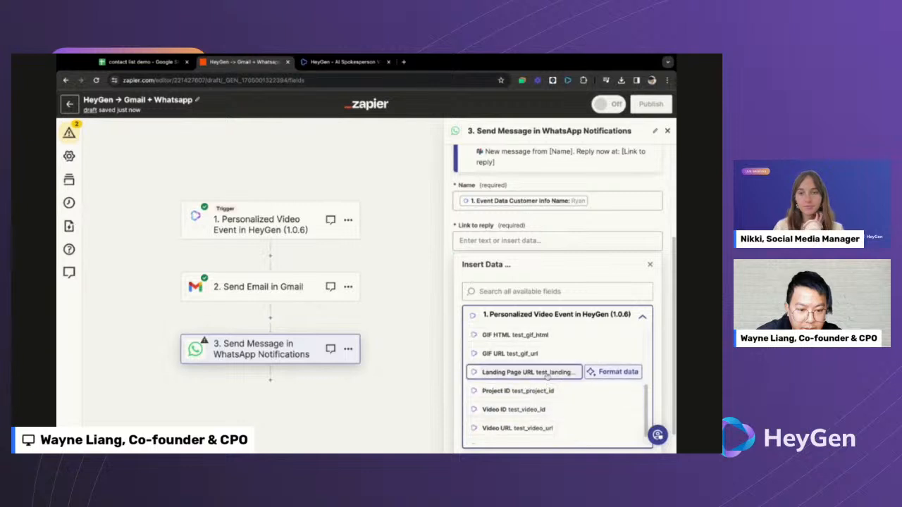
click(543, 372)
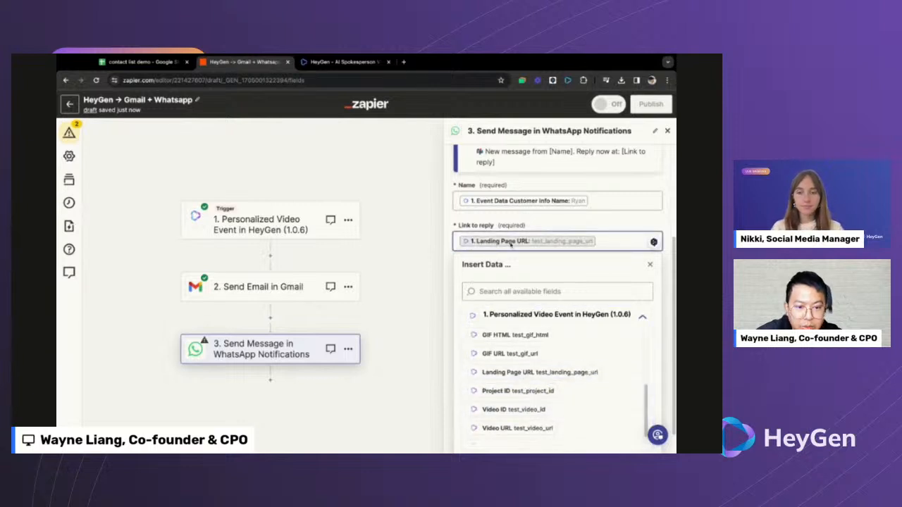
click(418, 275)
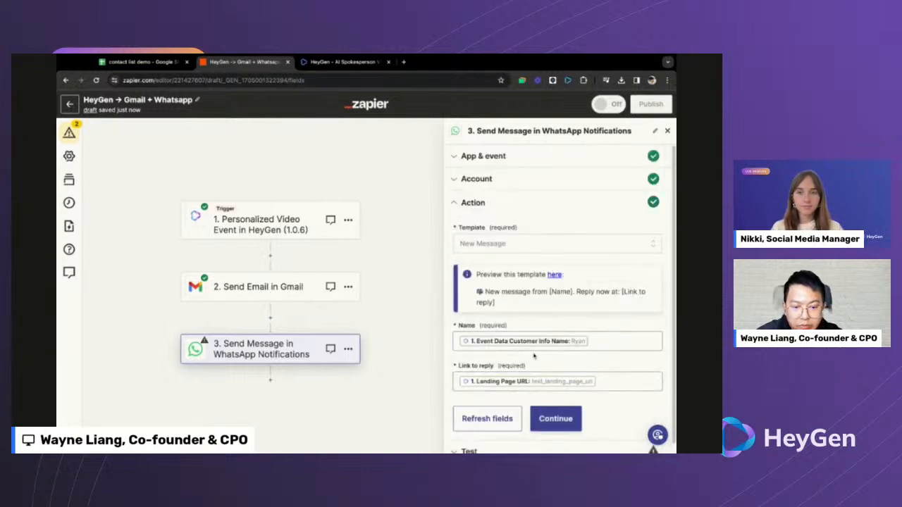
scroll(534, 356, down, 1)
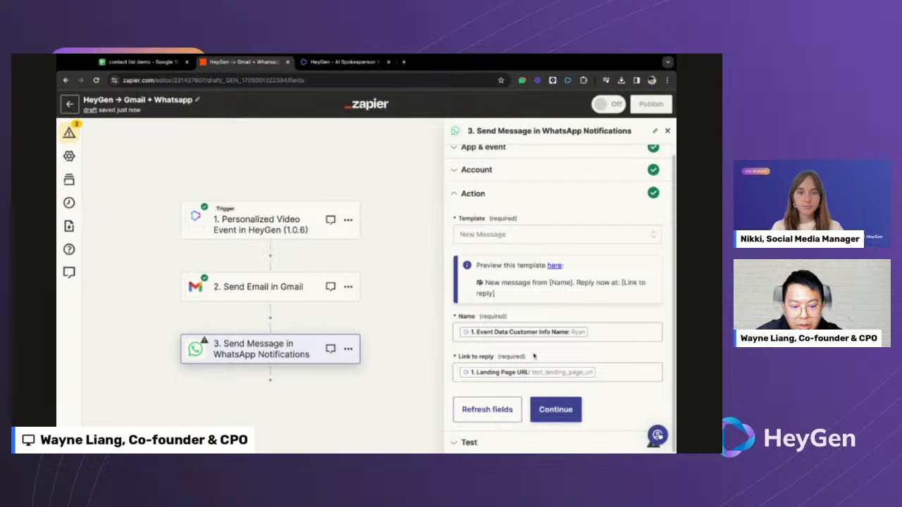
click(556, 409)
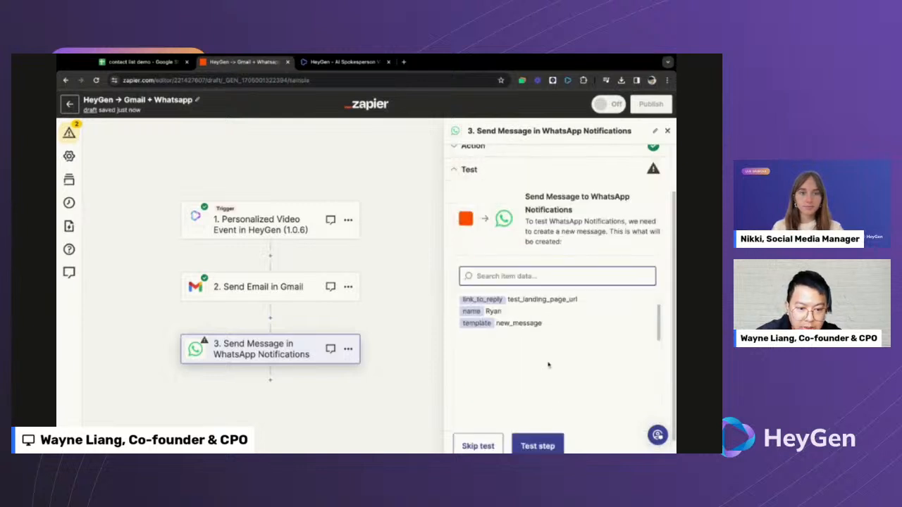
- Send a test WhatsApp message, publish the Zap, and return to the Zaps list
click(546, 444)
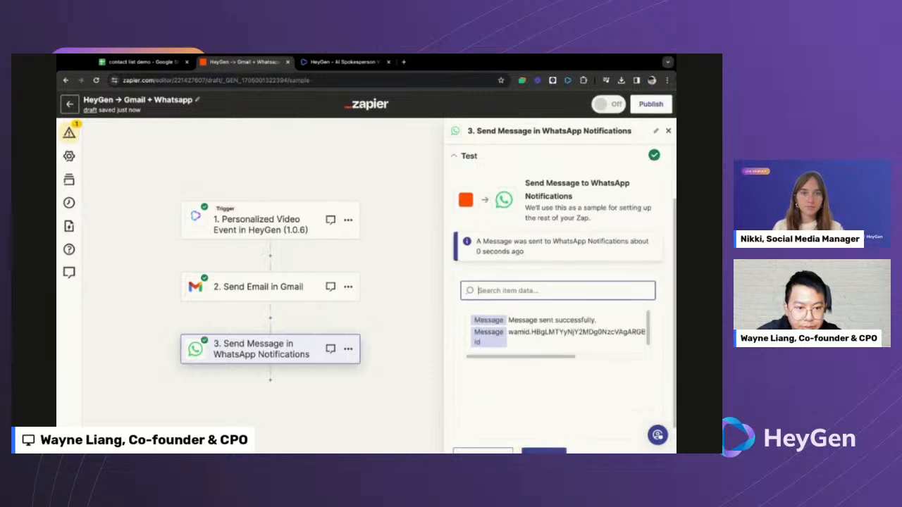
click(544, 436)
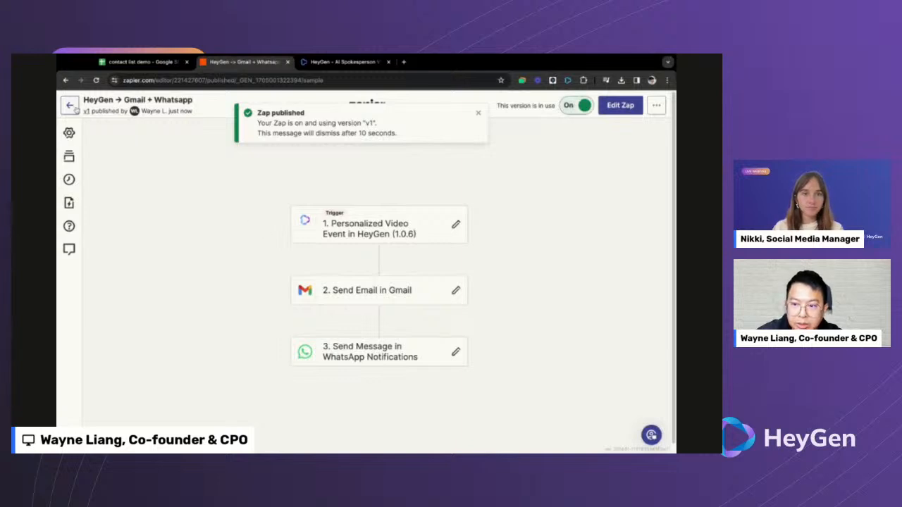
click(71, 105)
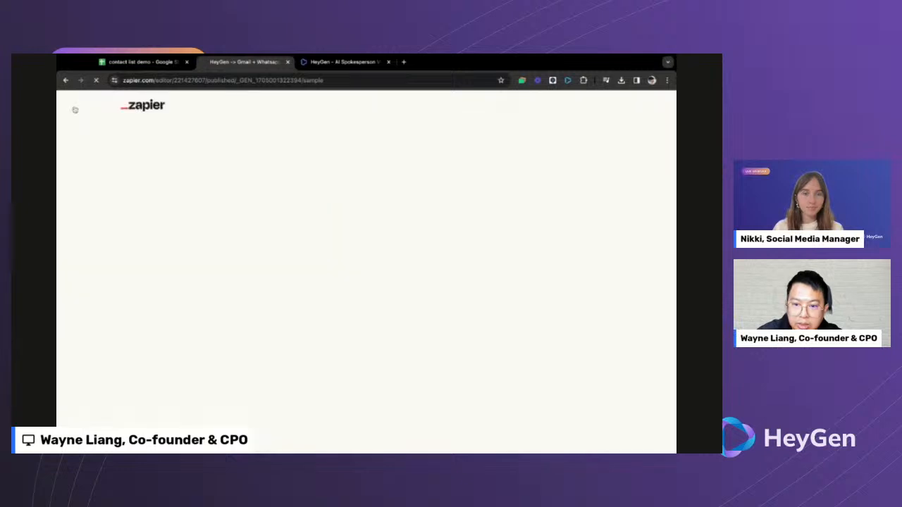
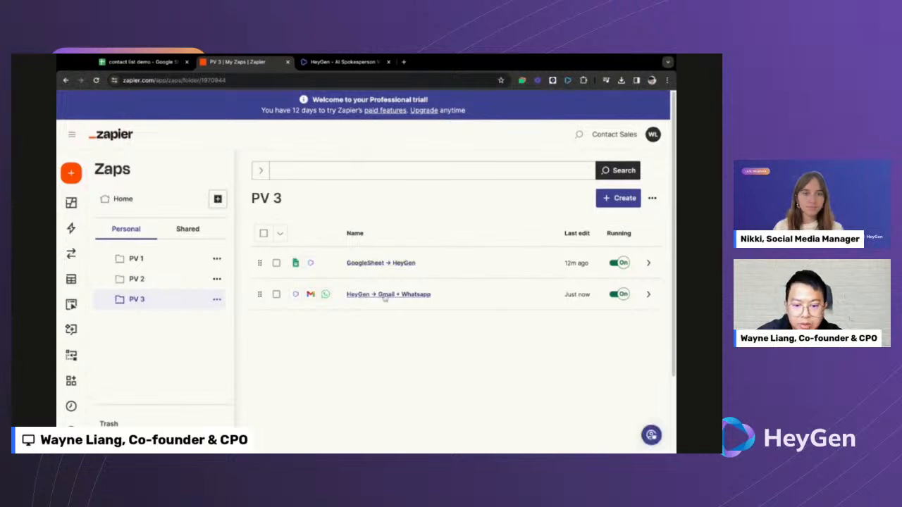
- Submit the Zapier delivery setup and launch the personalized-video project
click(344, 62)
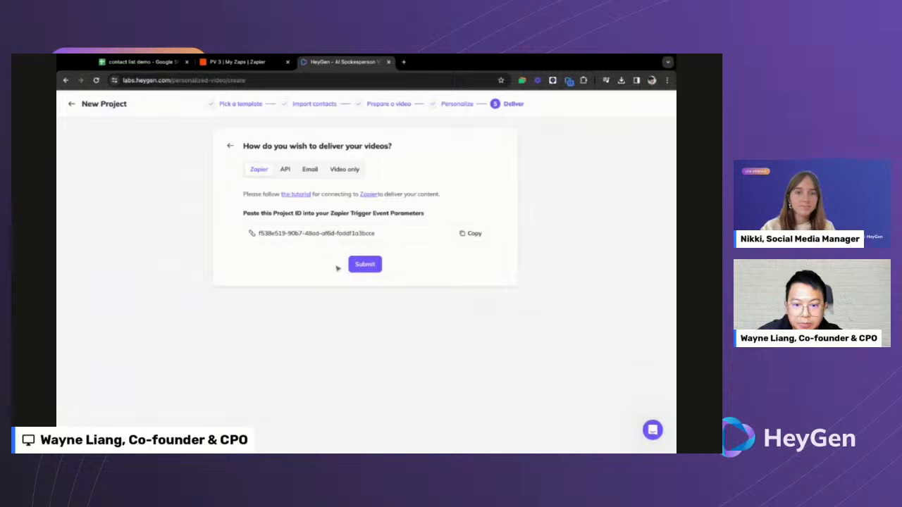
click(363, 266)
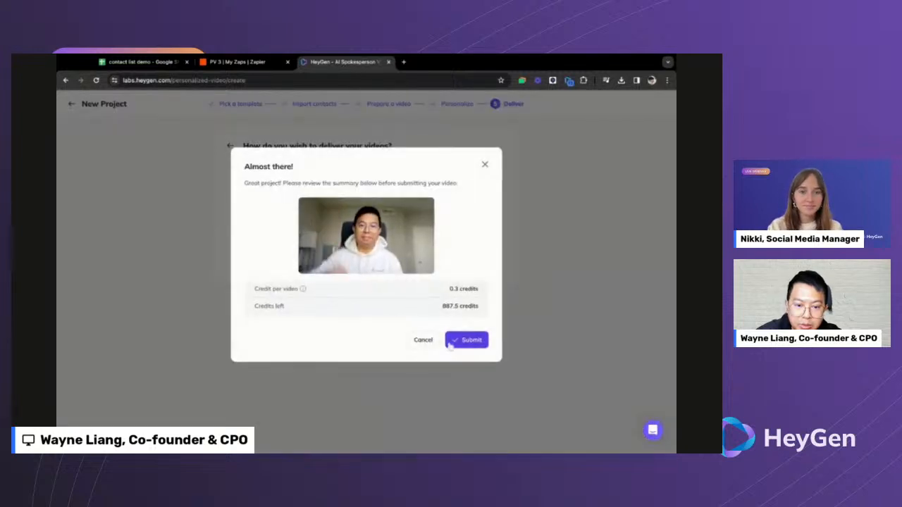
click(461, 340)
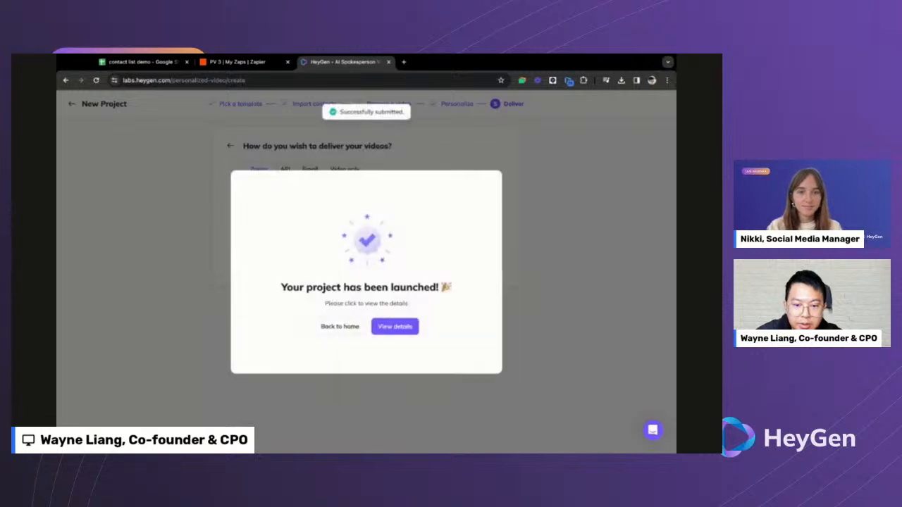
click(407, 333)
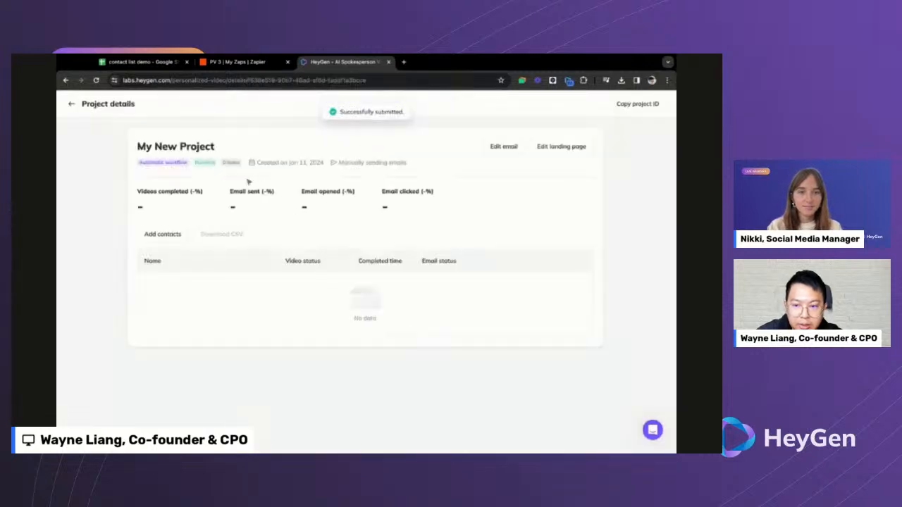
- Rename the launched project to 'Zapier Live Demo'
triple_click(208, 147)
text(Zapier)
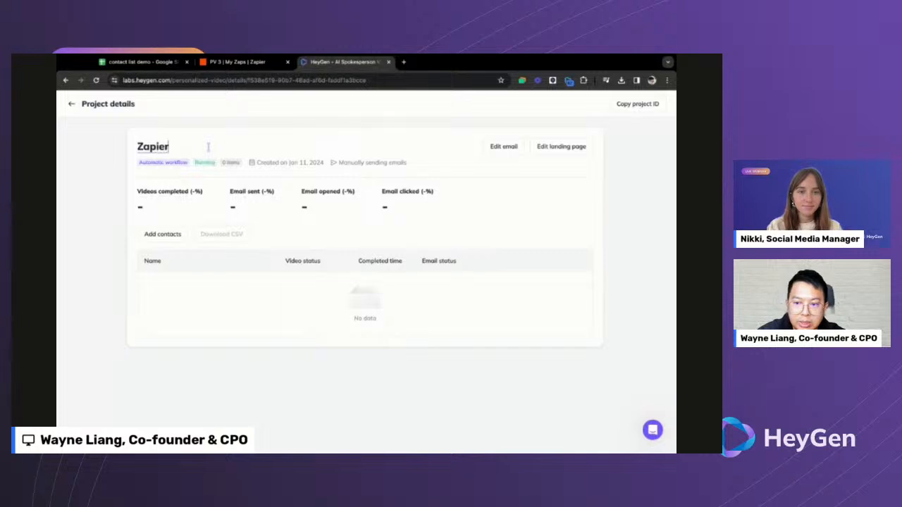
text( Live Demo)
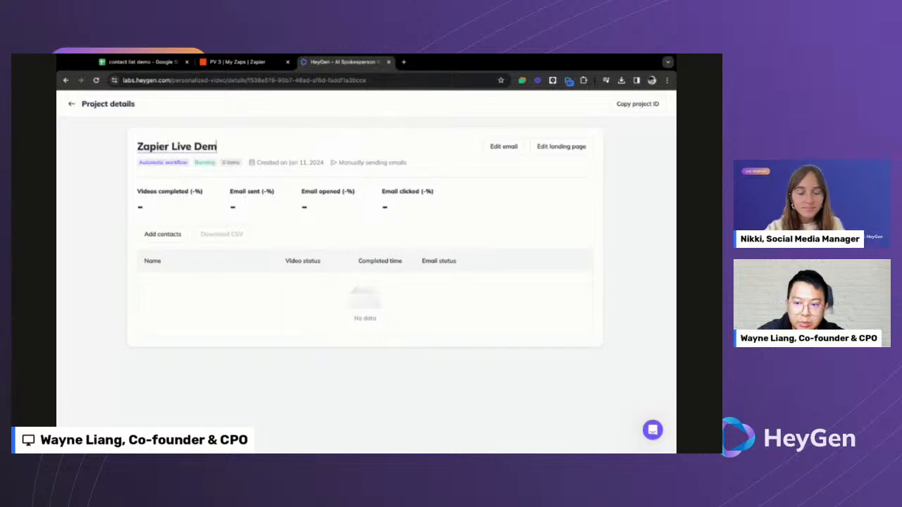
key(Return)
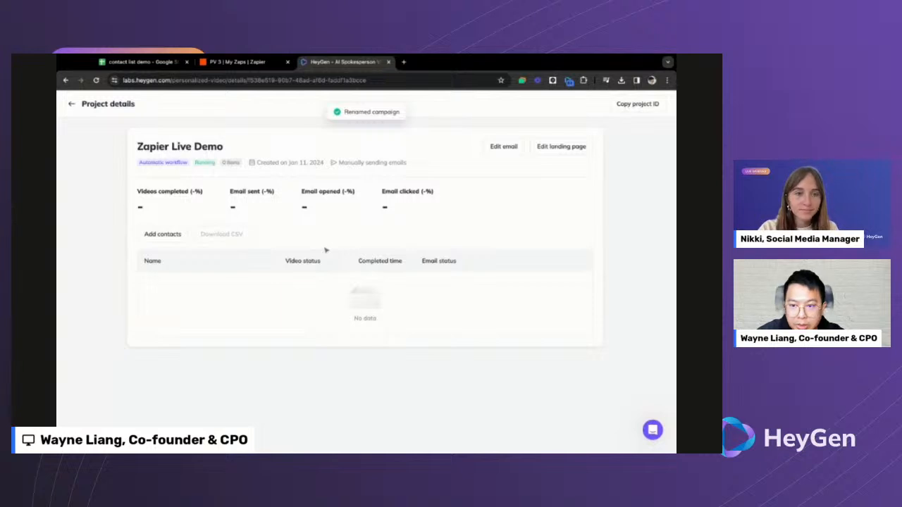
click(152, 65)
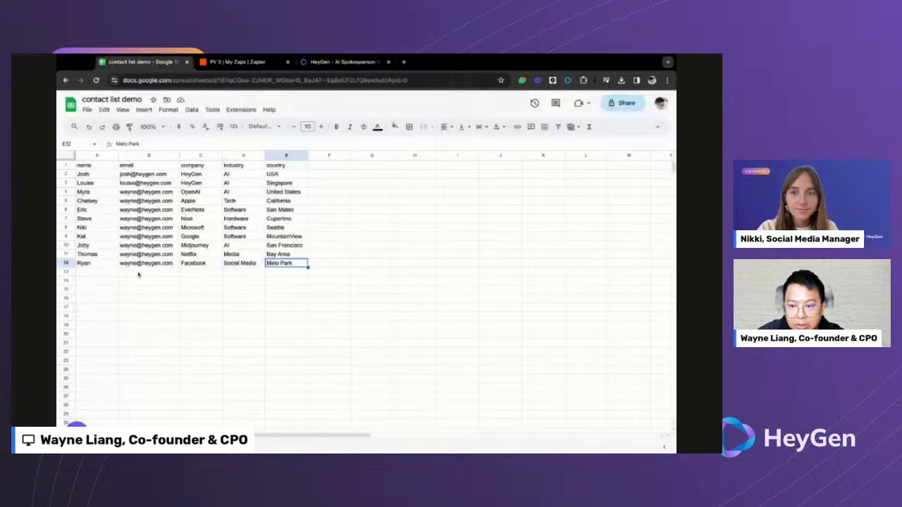
- Add a row-13 contact with name, e-mail, Zapier, SaaS and San Francisco
click(105, 274)
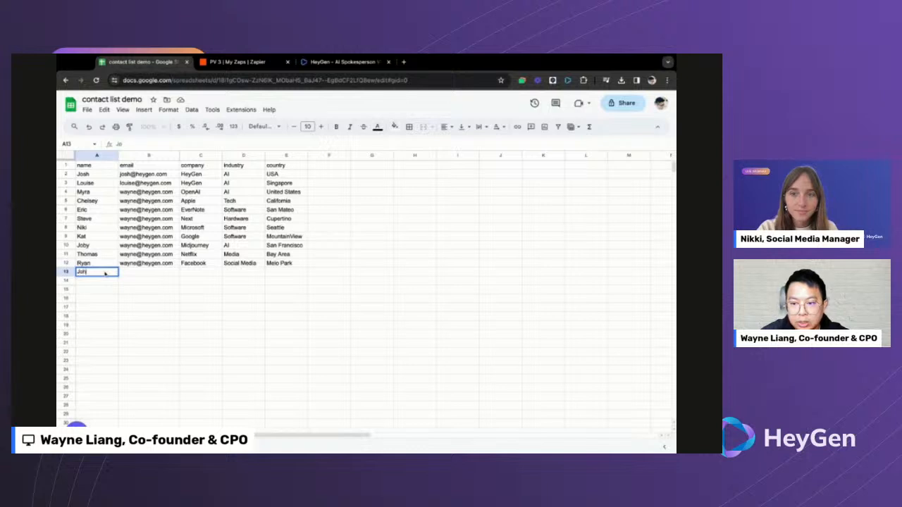
key(Tab)
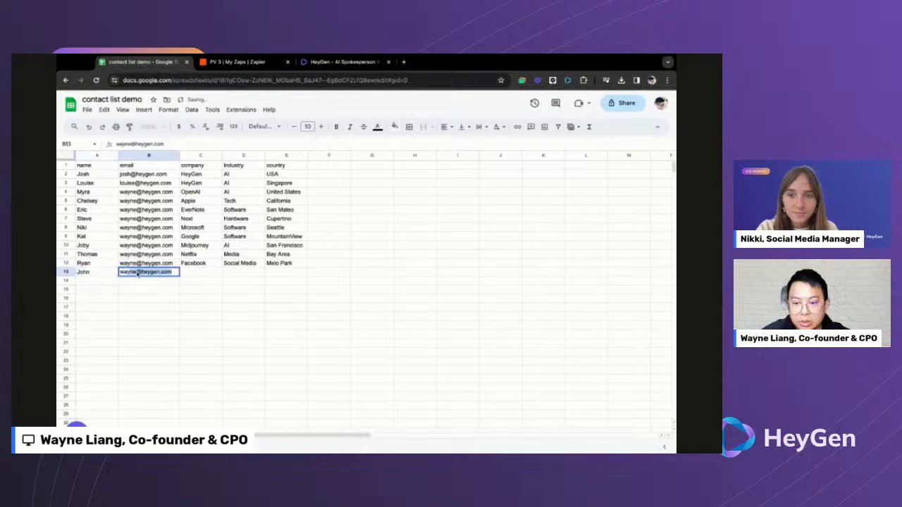
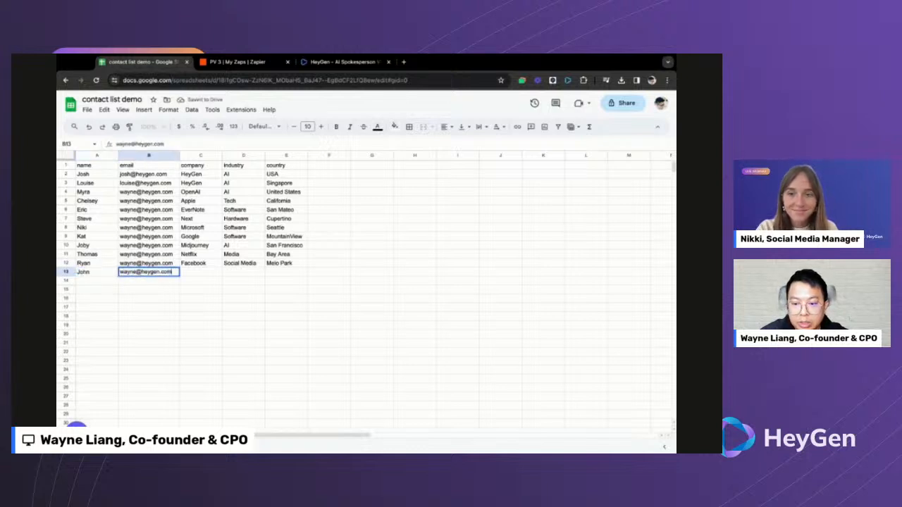
key(Tab)
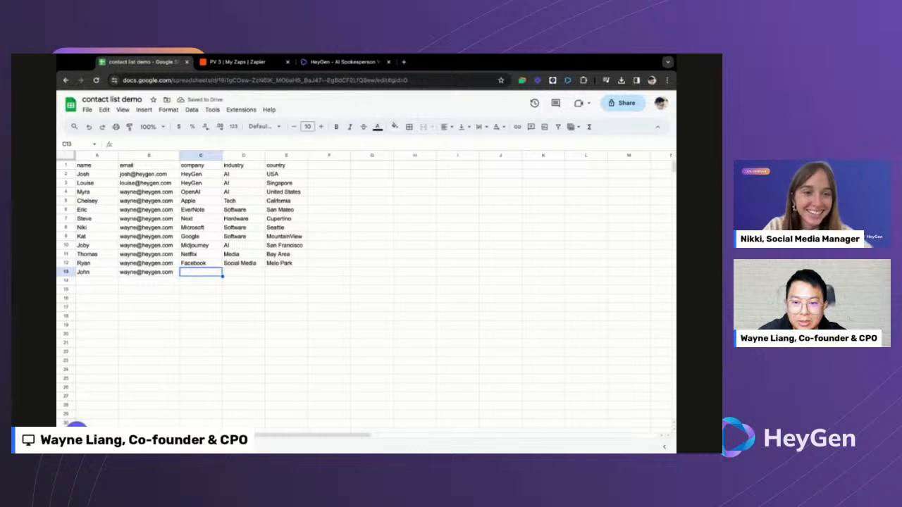
text(Zapier)
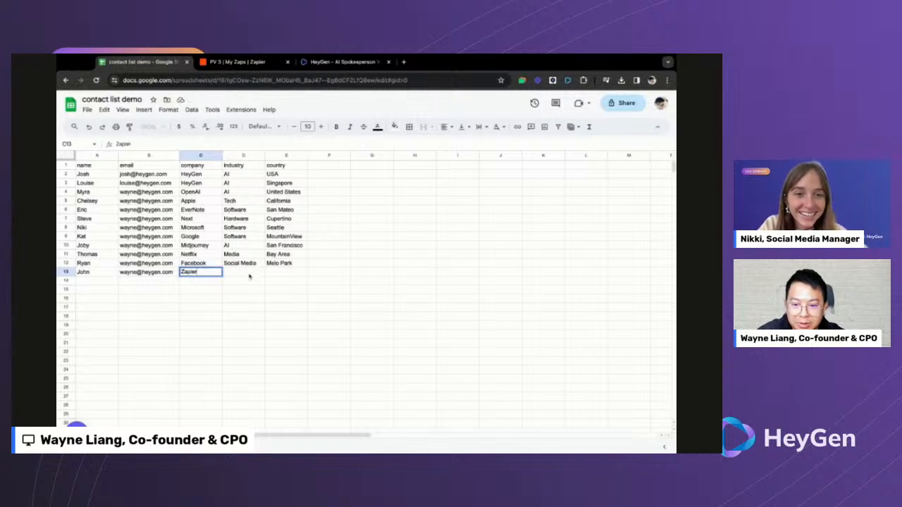
key(Tab)
text(Sa)
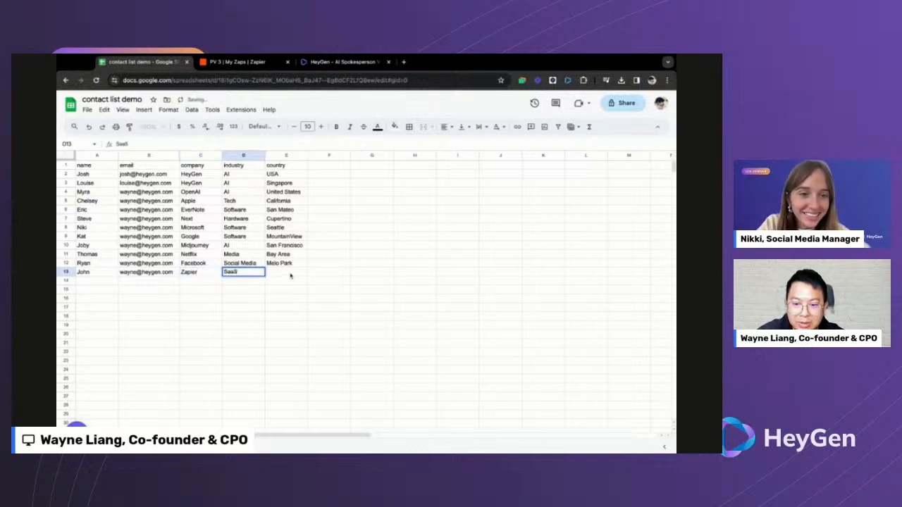
click(290, 275)
text(F)
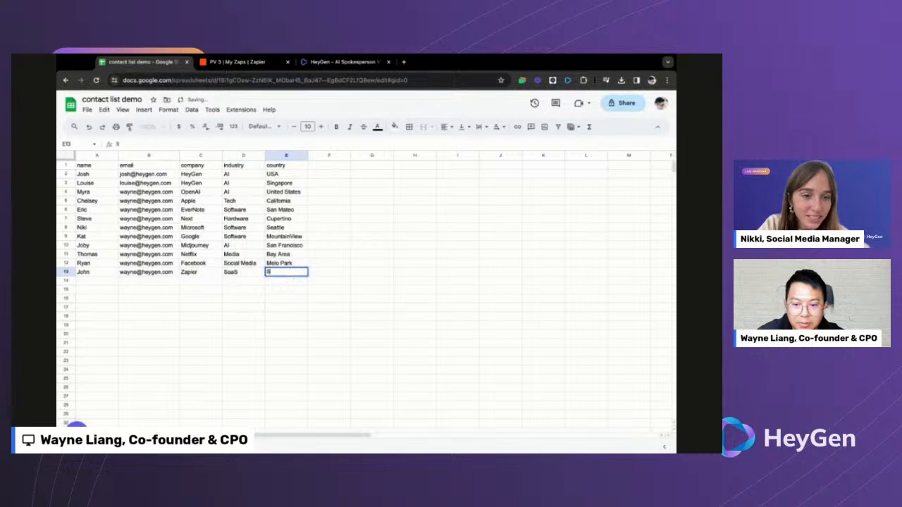
text(an Francisco)
click(361, 293)
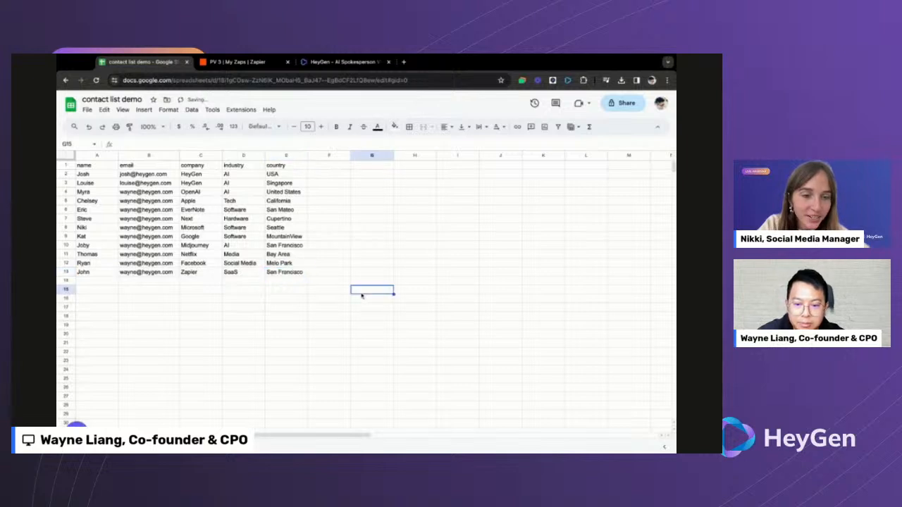
click(236, 62)
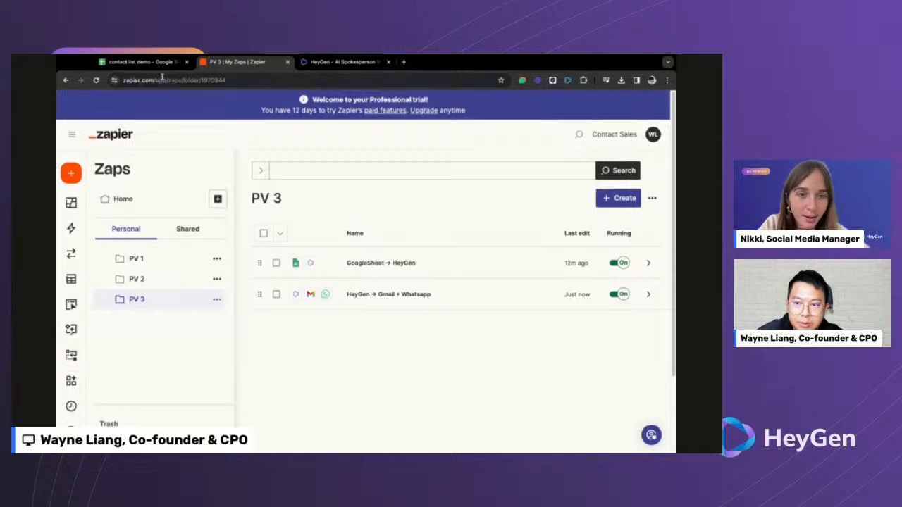
- Glance at the sheet, then confirm both PV 3 zaps remain switched on
click(141, 62)
click(269, 229)
click(353, 230)
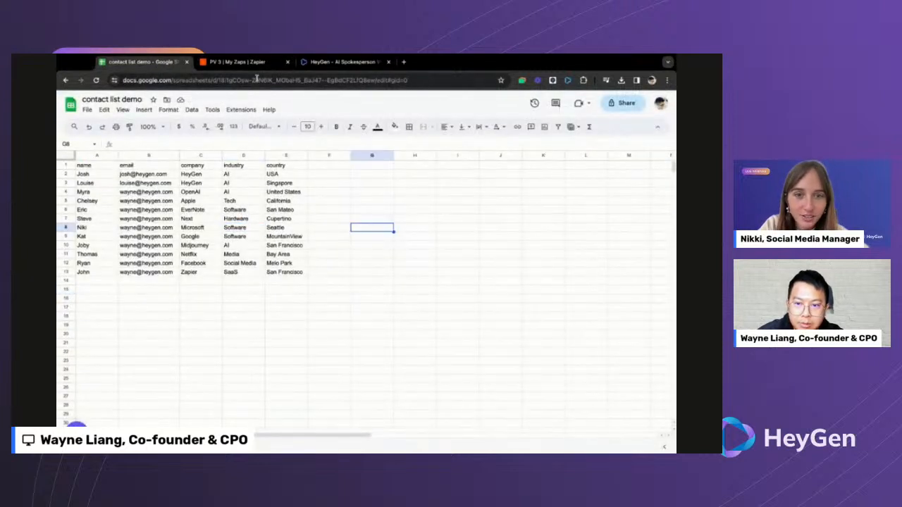
click(236, 62)
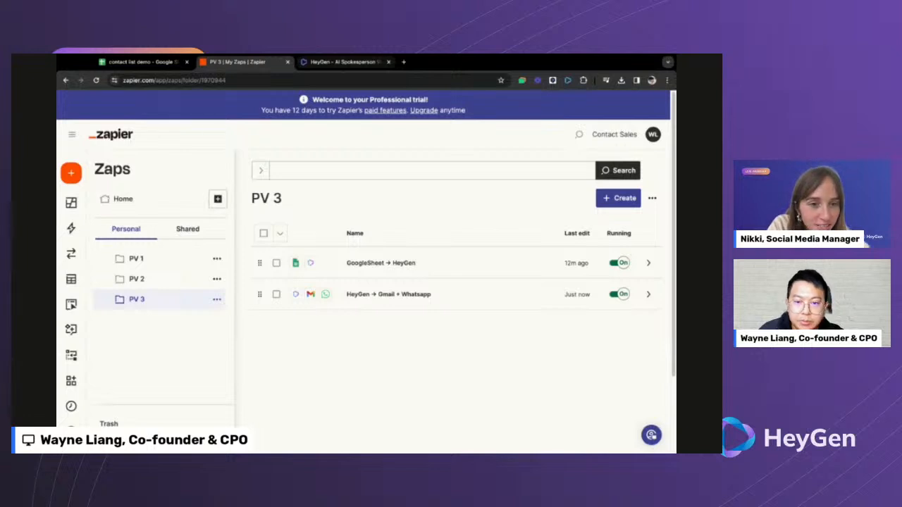
- Return to the projects list and reopen the Zapier Live Demo project
click(345, 61)
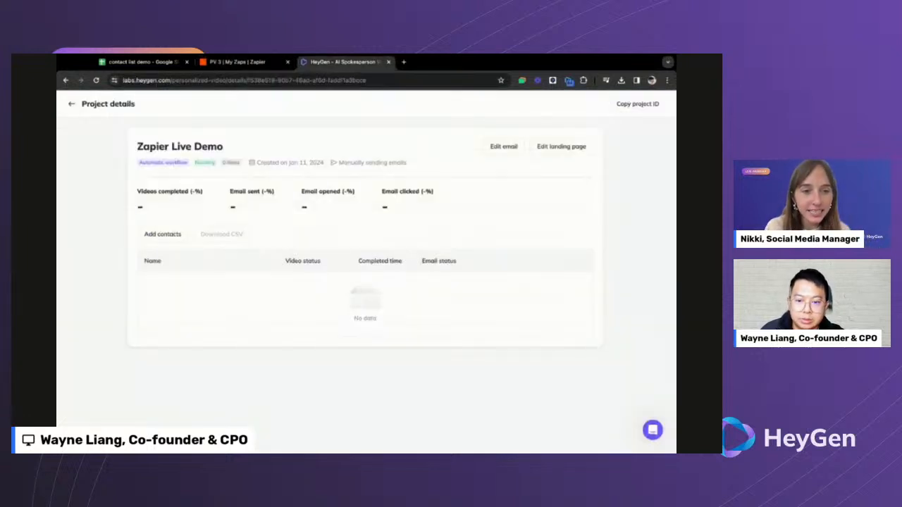
click(72, 102)
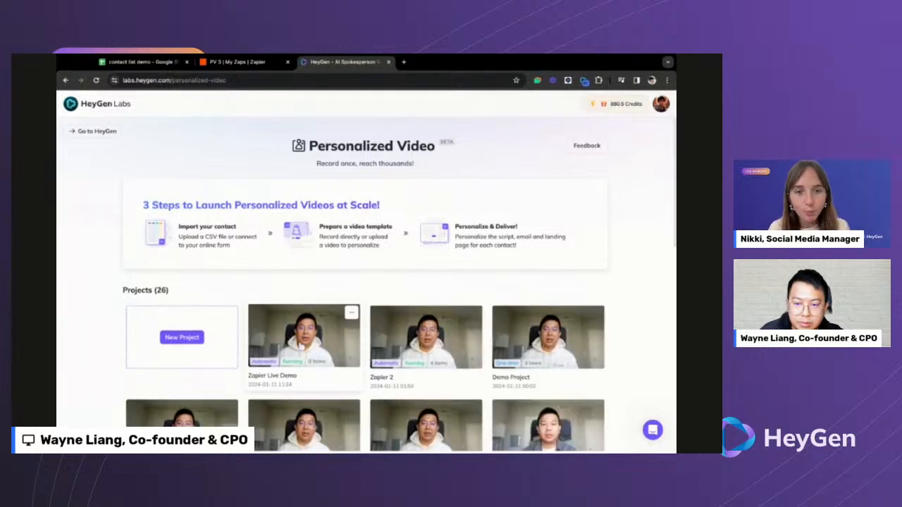
click(192, 339)
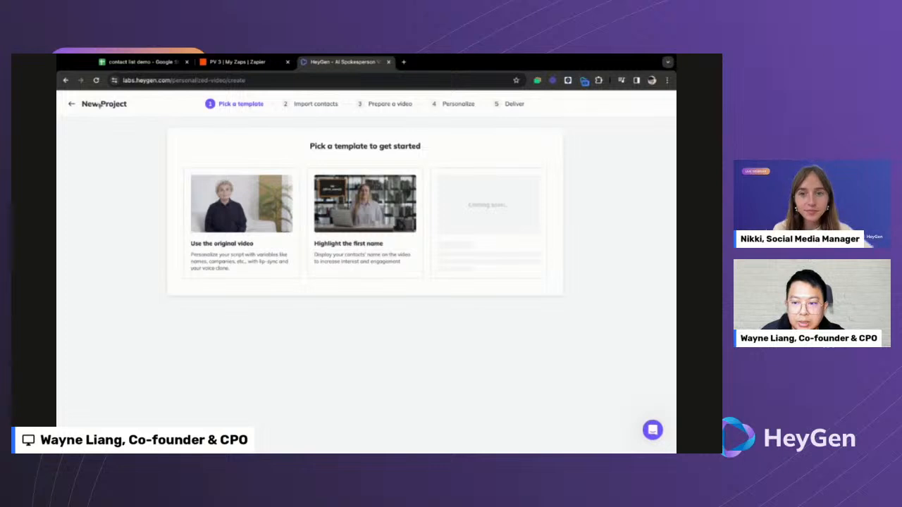
click(72, 104)
click(295, 337)
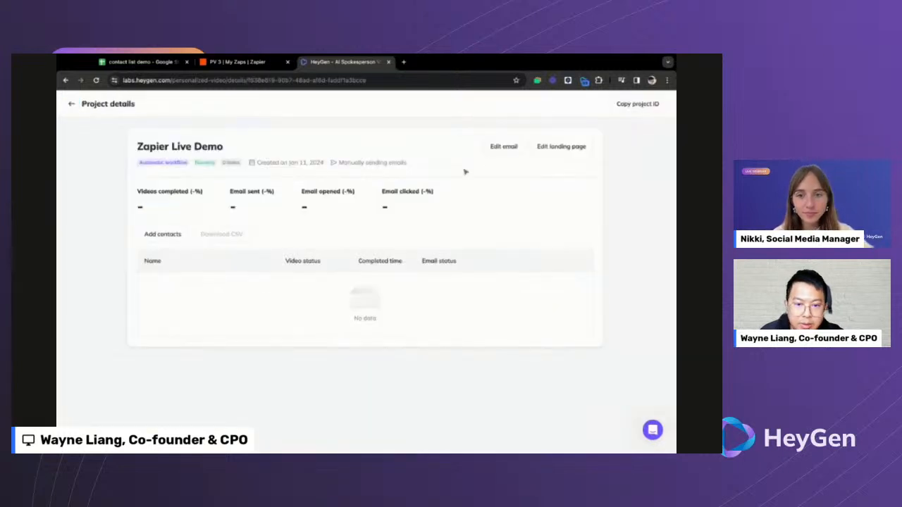
- Enable Calendly in the landing page's calendar settings to show the embed-code entry
click(561, 148)
click(175, 135)
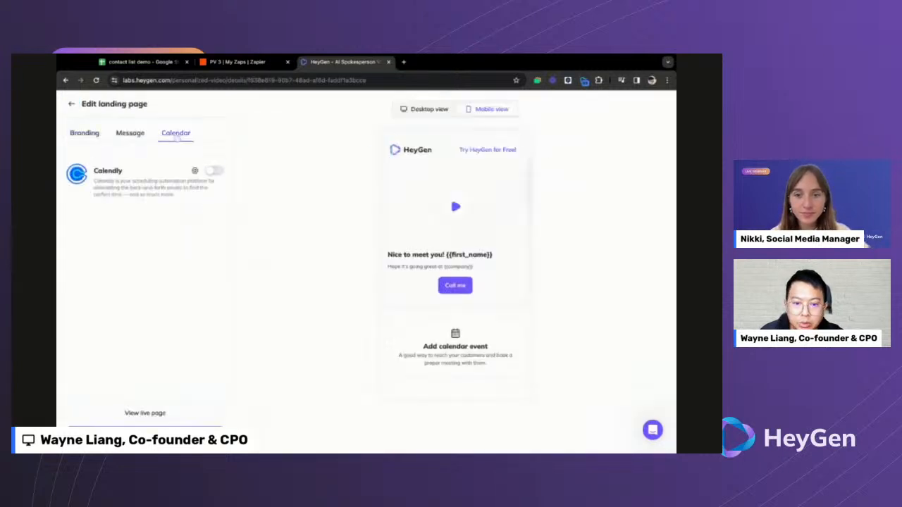
click(209, 173)
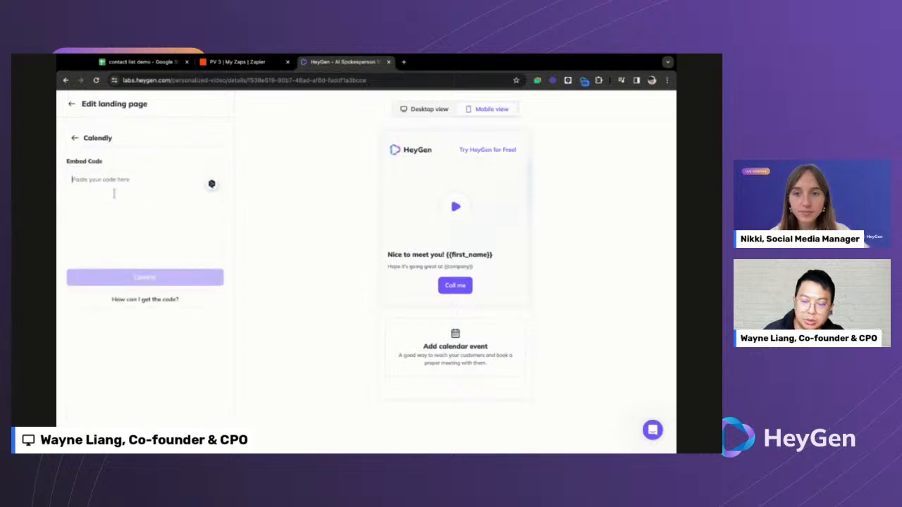
- Load the Calendly home page in a new tab, then return to HeyGen
key(ctrl+t)
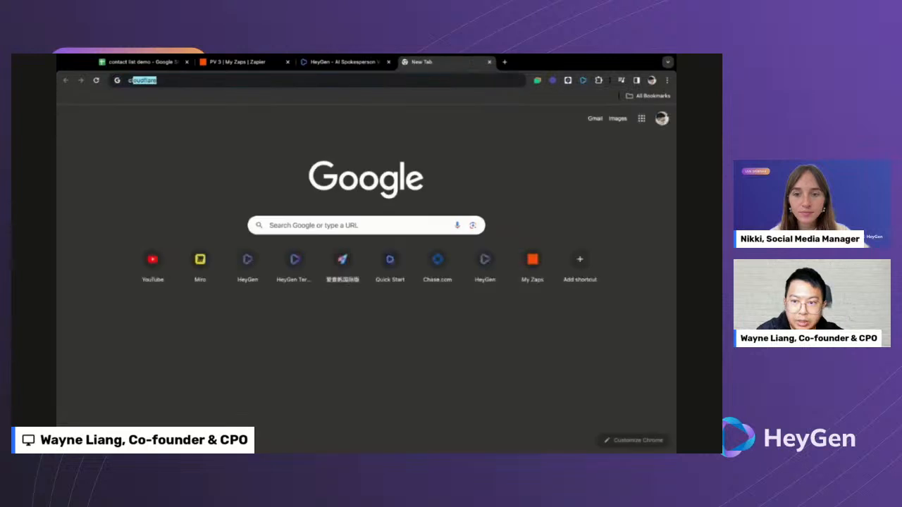
text(calen)
key(Return)
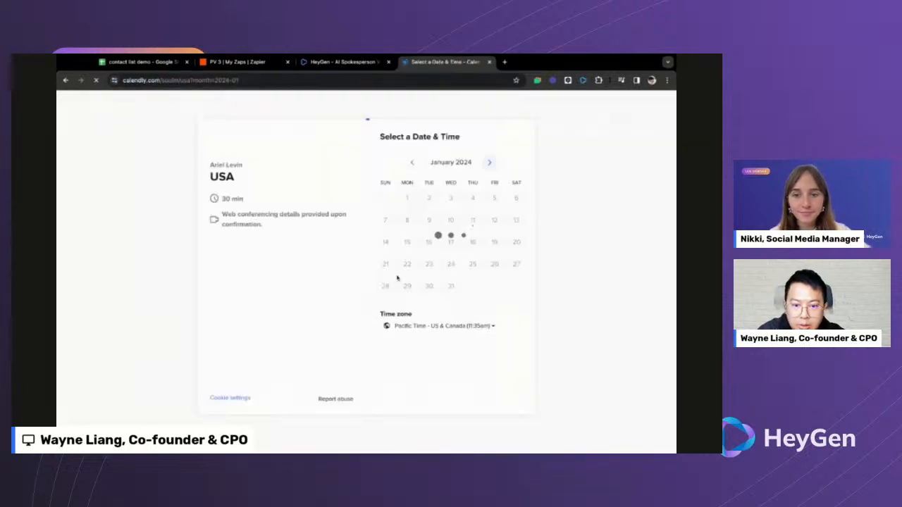
click(249, 79)
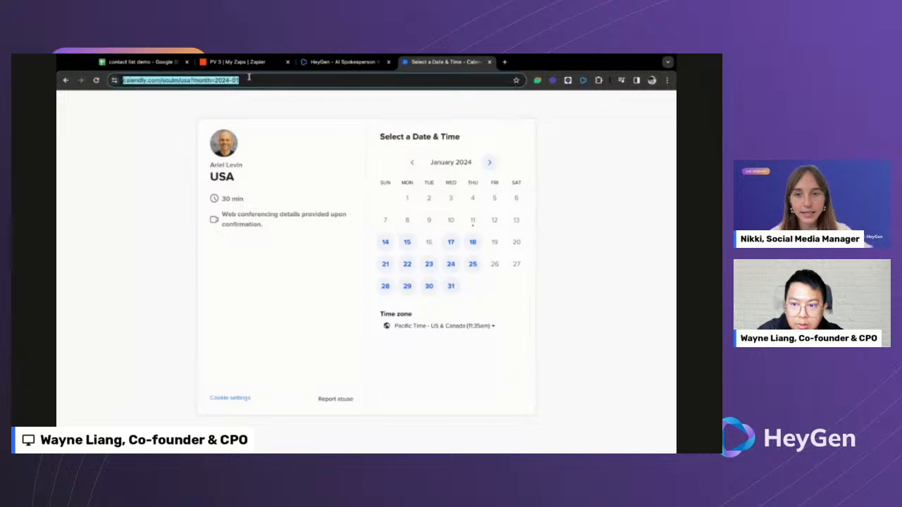
key(alt+shift+Left)
key(alt+shift+Left)
key(alt+shift+Left)
key(alt+shift+Left)
key(alt+shift+Left)
key(BackSpace)
key(Return)
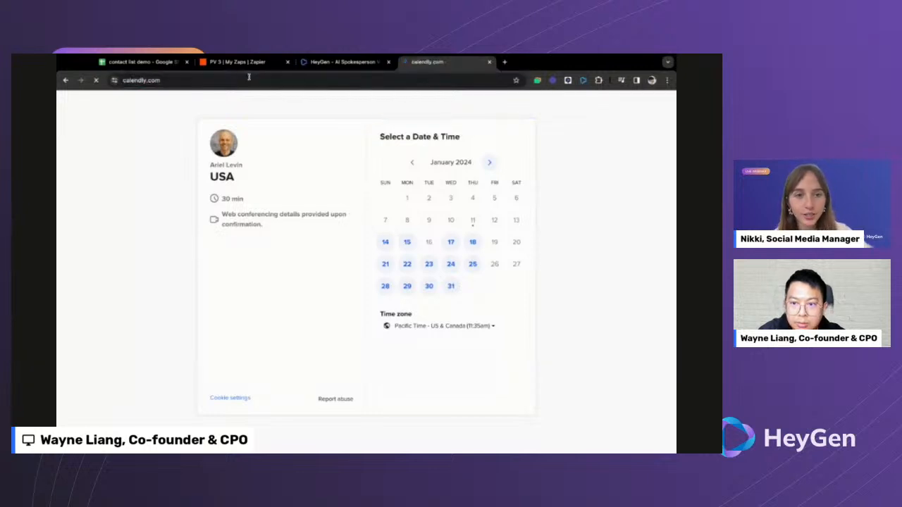
key(ctrl+shift+Tab)
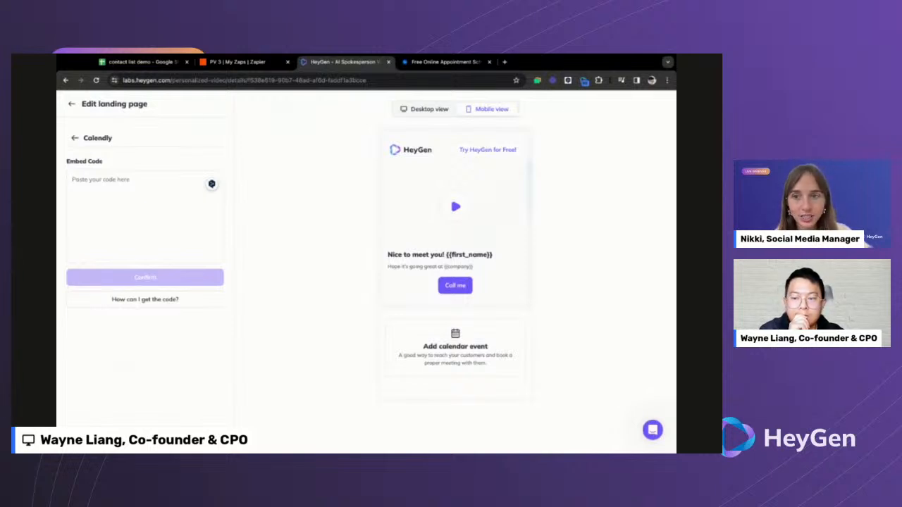
- Review the landing page's Calendar, Message and Branding settings
click(122, 178)
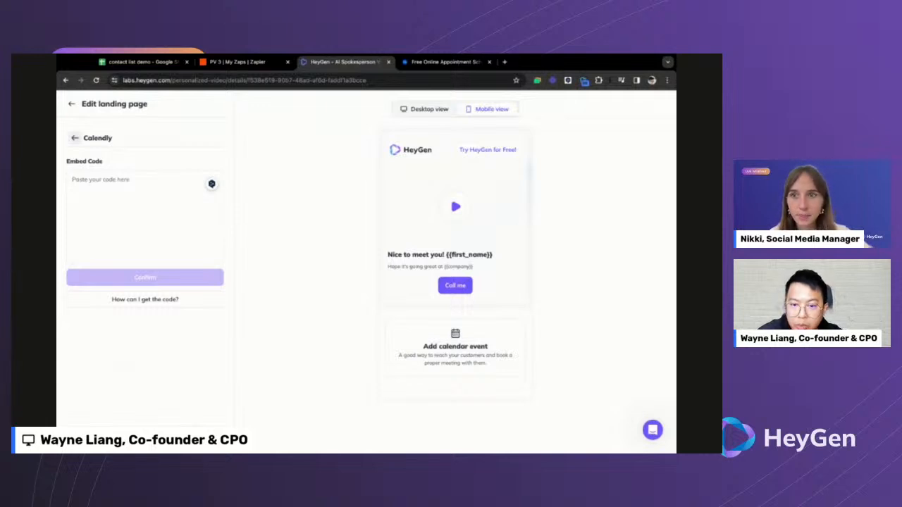
click(75, 138)
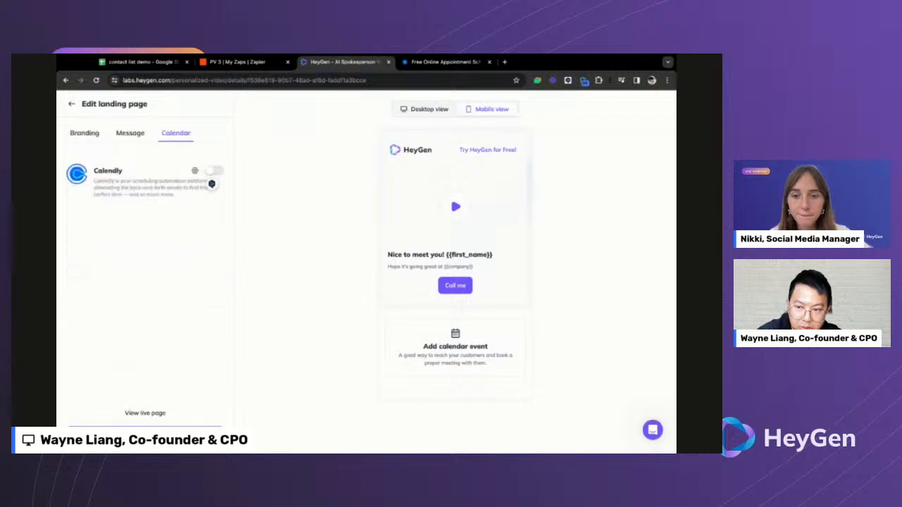
click(134, 140)
click(88, 138)
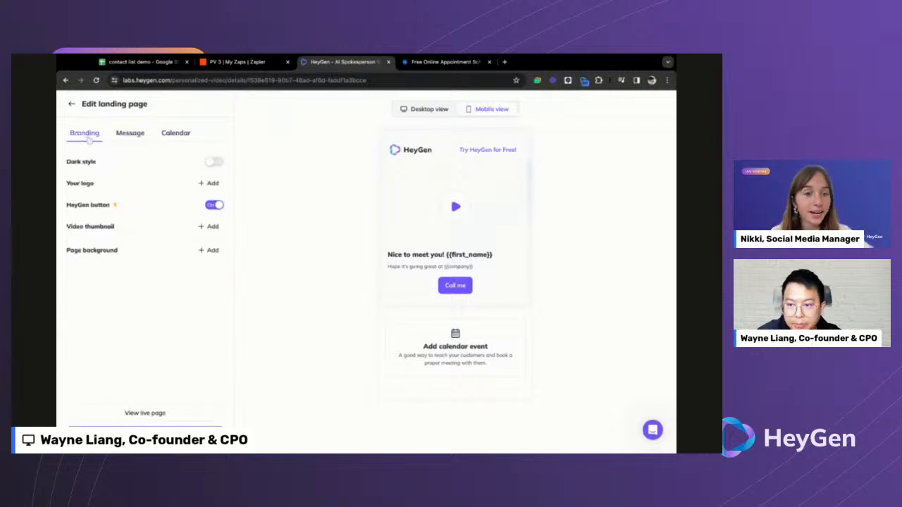
- Exit to the projects list and view the contact list sheet's row 13
click(71, 104)
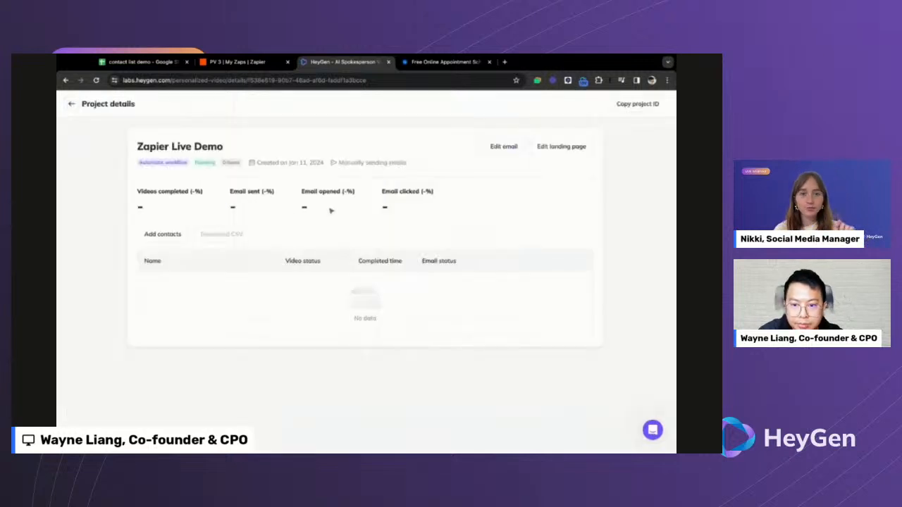
click(71, 103)
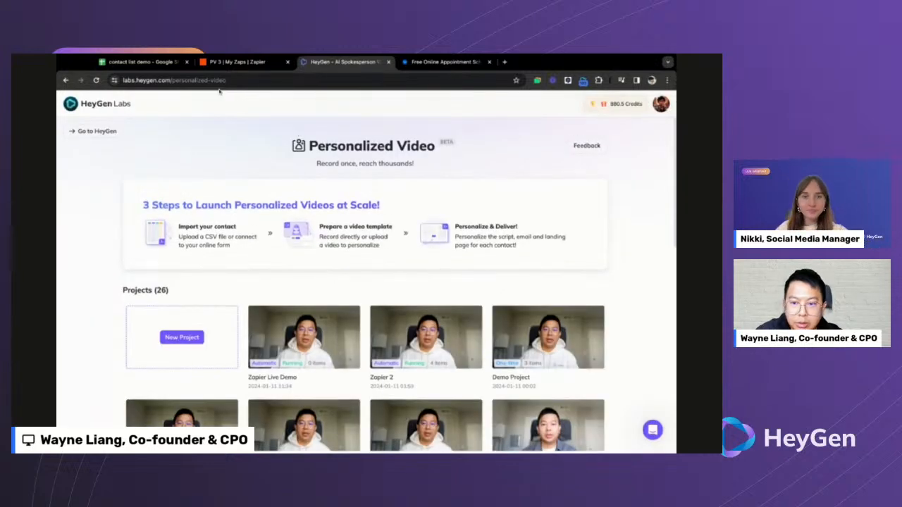
click(144, 62)
click(168, 275)
- Review row 13's e-mail, Zapier, SaaS and San Francisco values
click(200, 277)
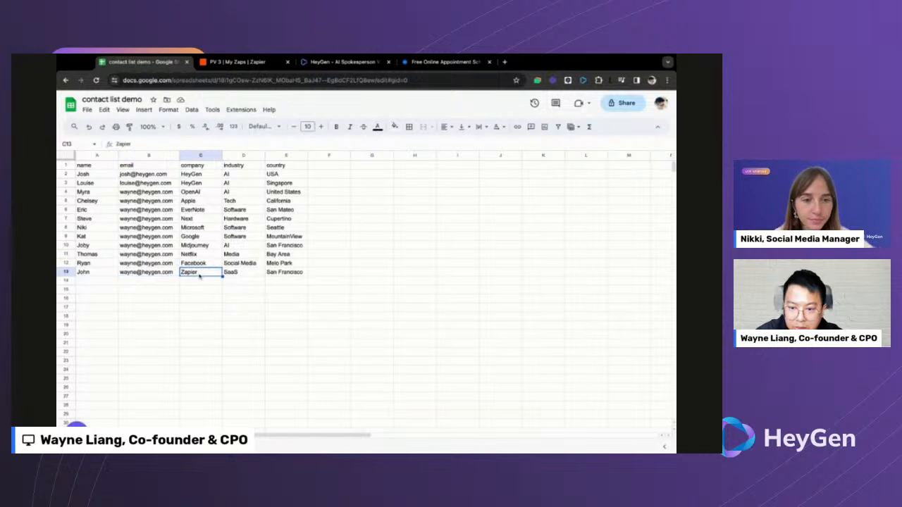
click(234, 277)
click(269, 276)
click(253, 276)
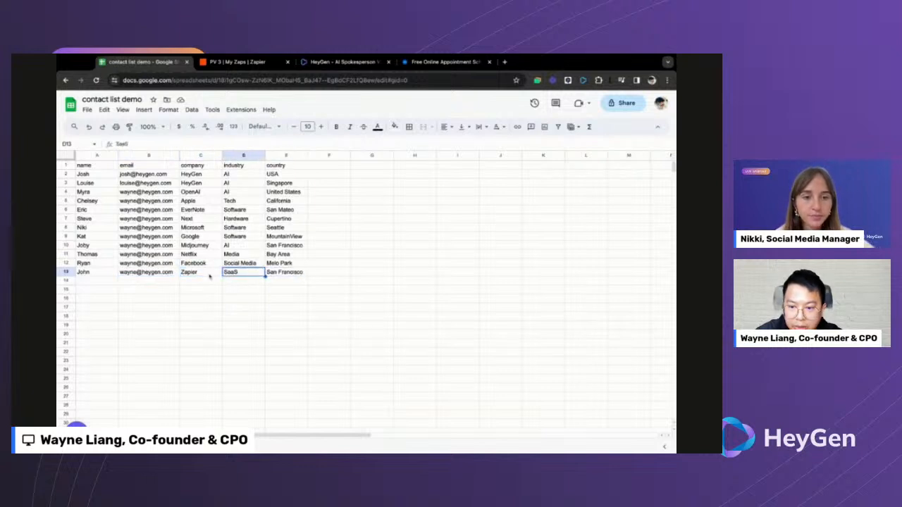
click(209, 276)
click(162, 274)
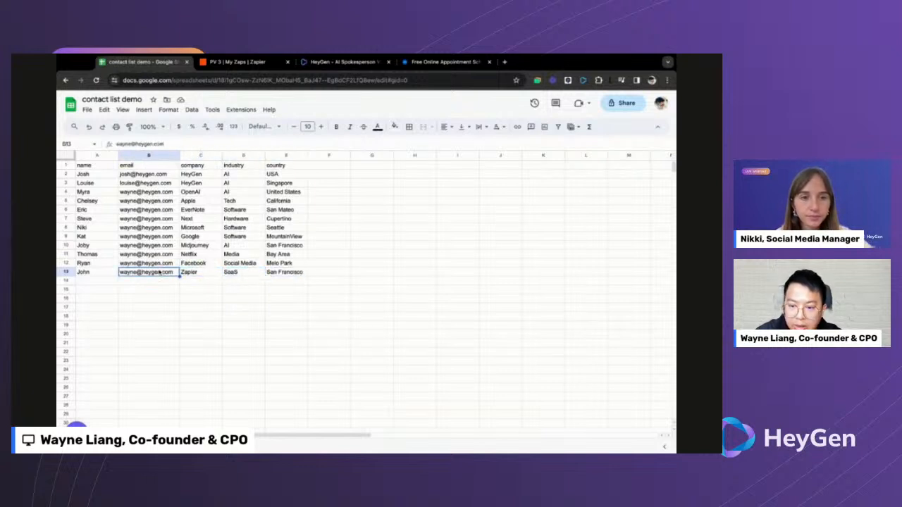
click(243, 275)
click(285, 274)
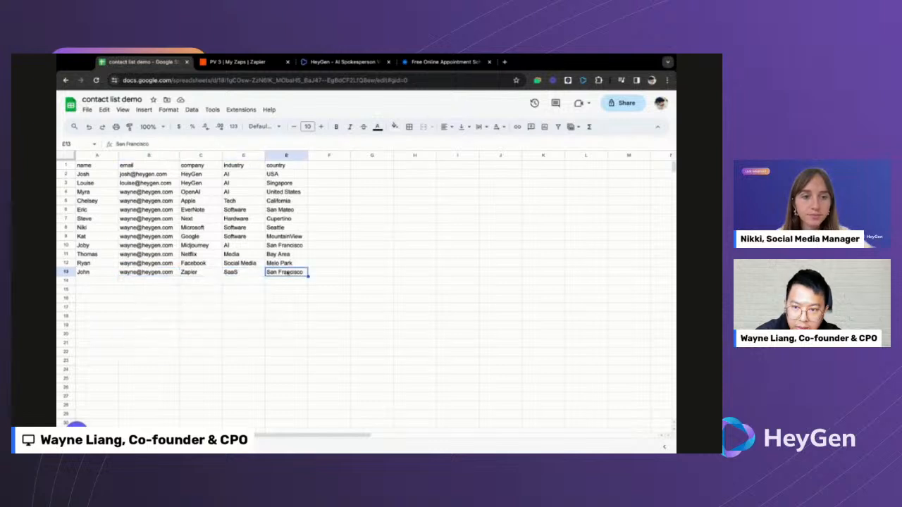
- Check the PV 3 zaps, then open HeyGen's Zapier 2 project details
click(238, 62)
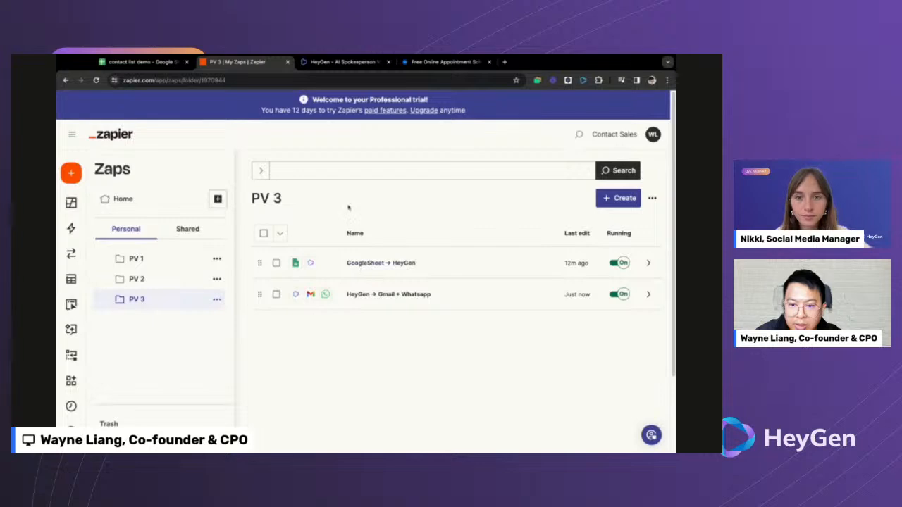
click(327, 63)
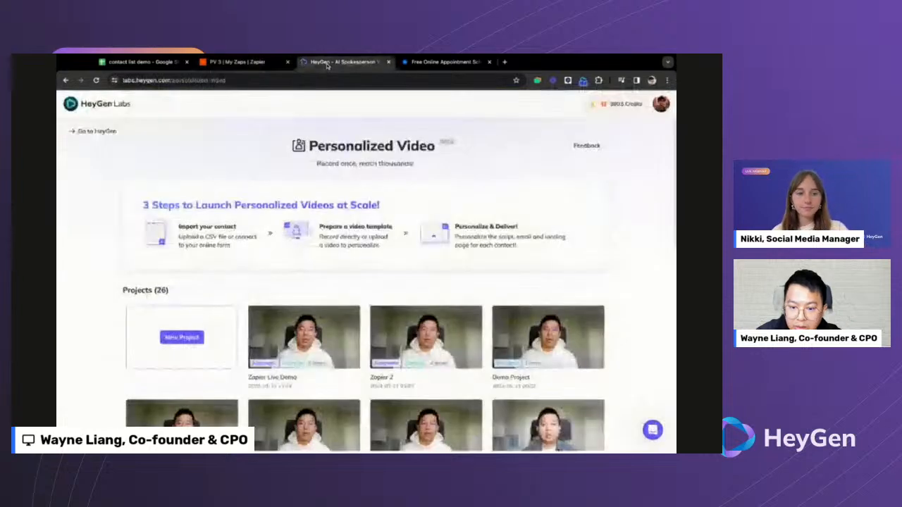
click(266, 63)
click(335, 62)
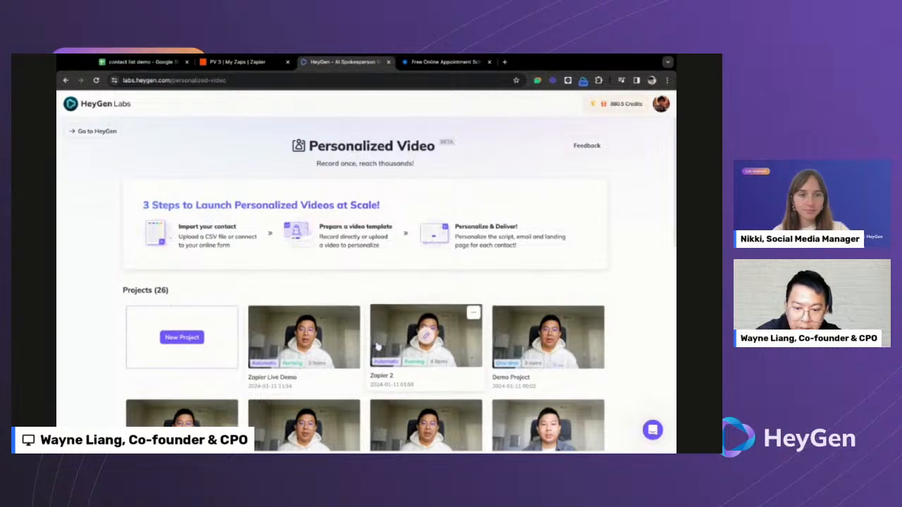
click(426, 337)
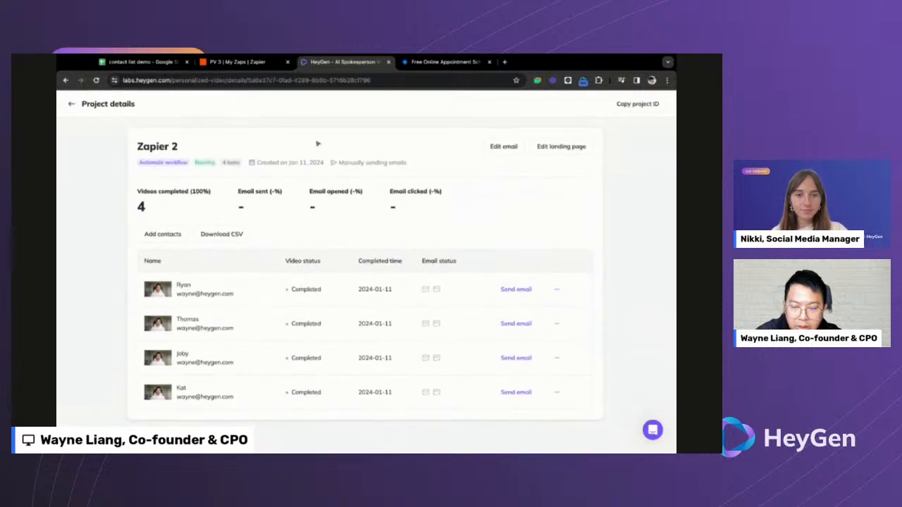
click(167, 65)
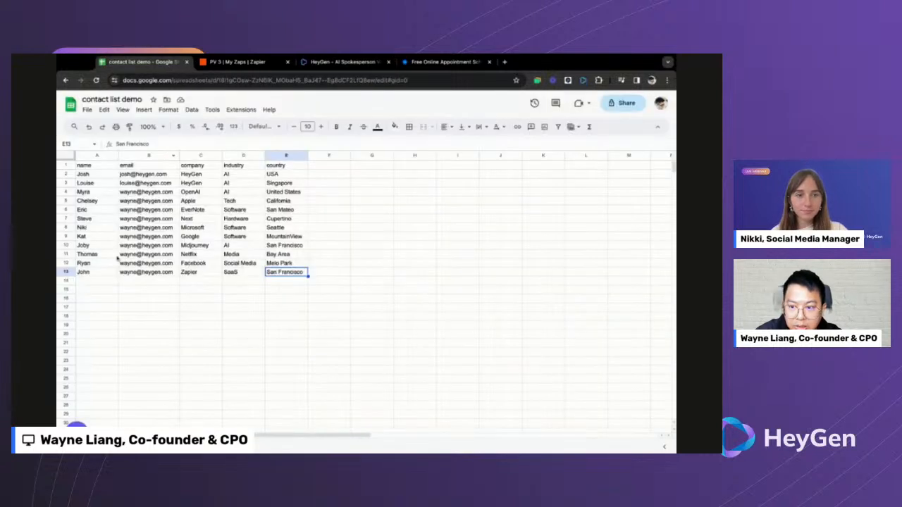
click(98, 247)
click(96, 255)
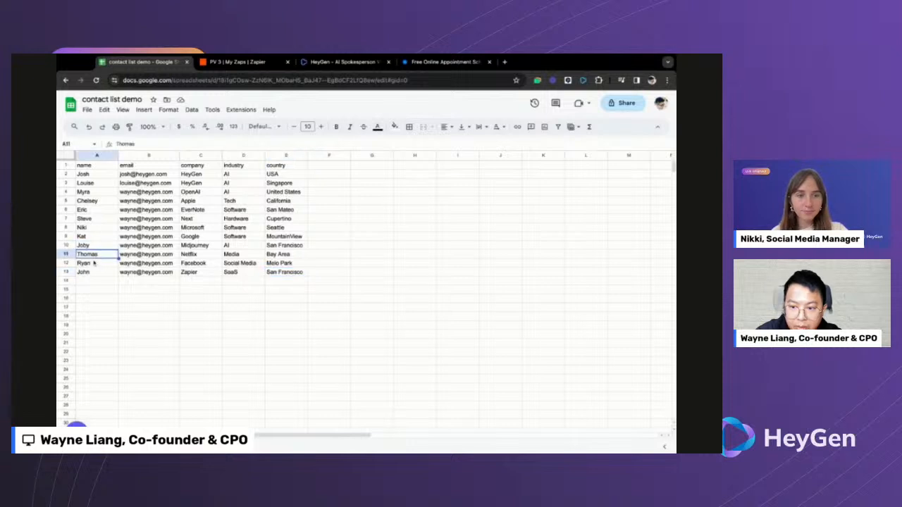
click(94, 262)
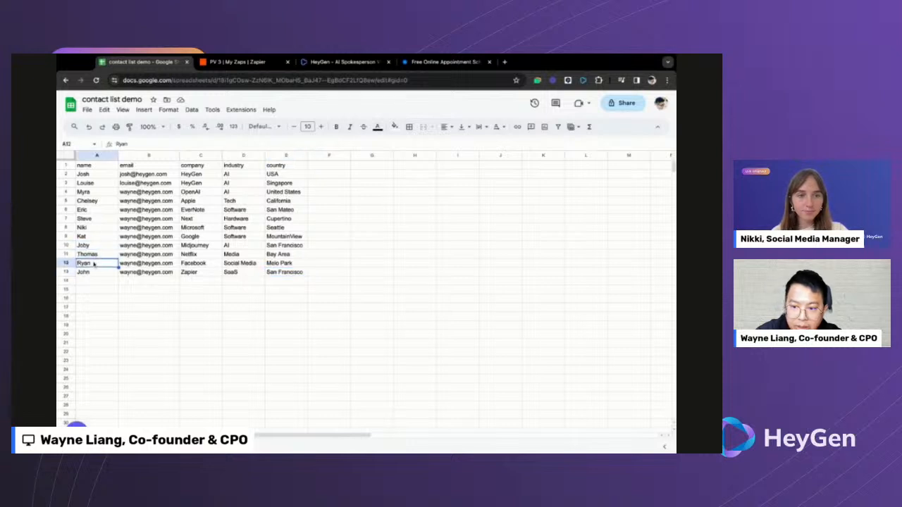
click(332, 63)
click(257, 63)
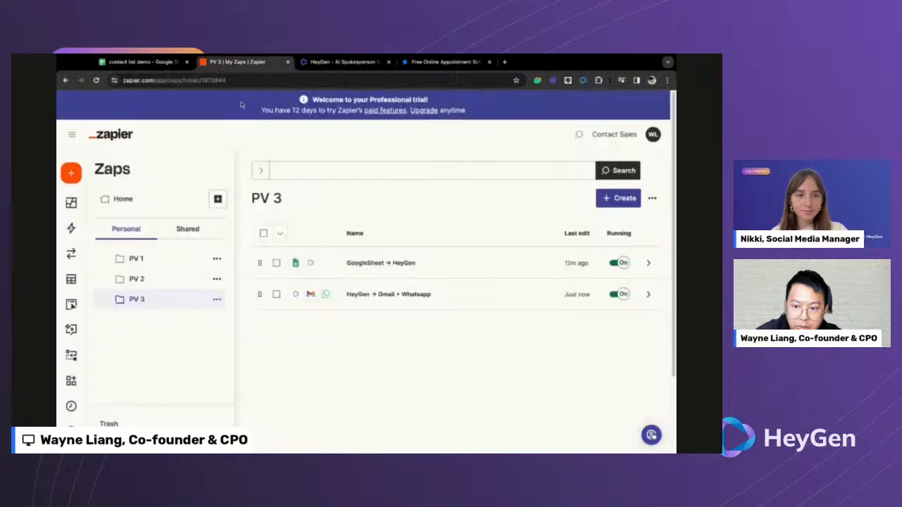
click(137, 281)
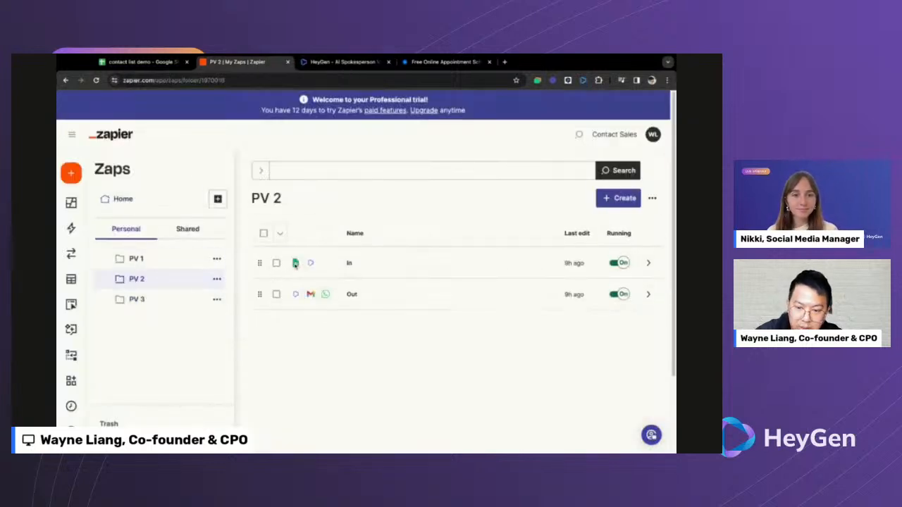
click(345, 62)
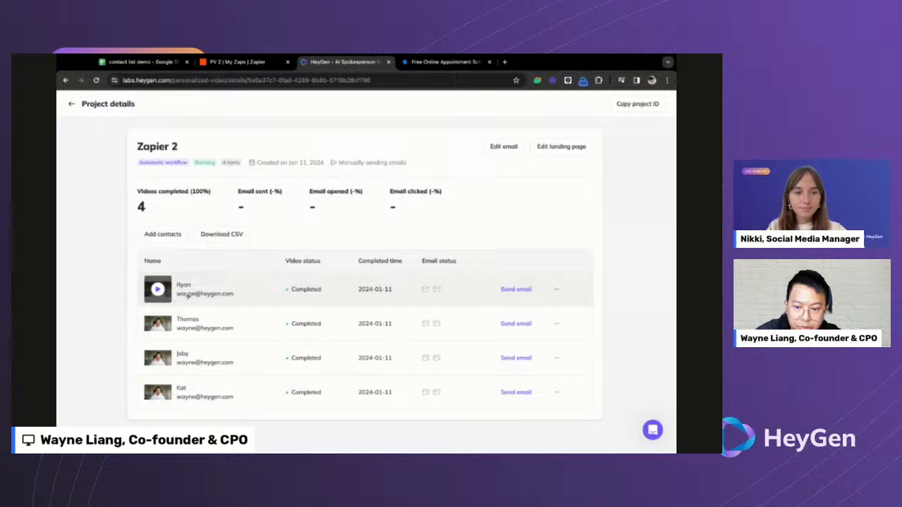
- Play and close the first contact's completed video in Zapier 2
click(188, 296)
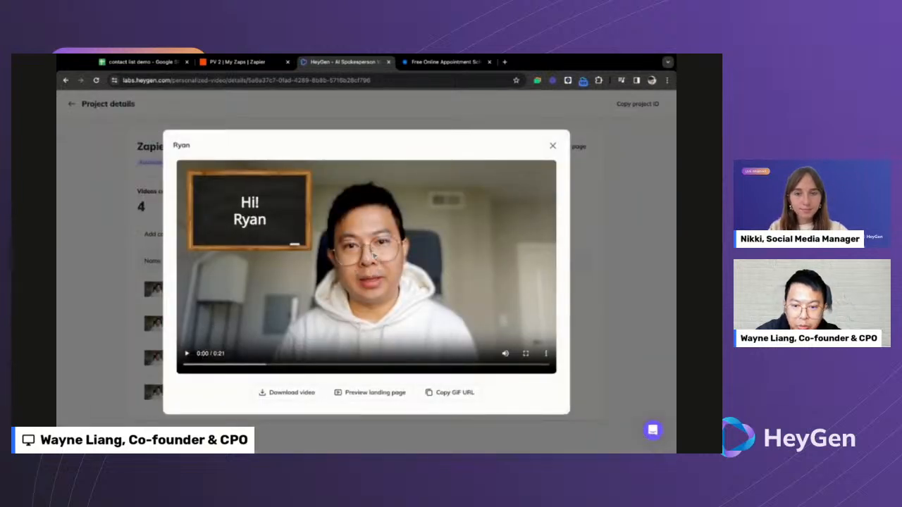
click(188, 355)
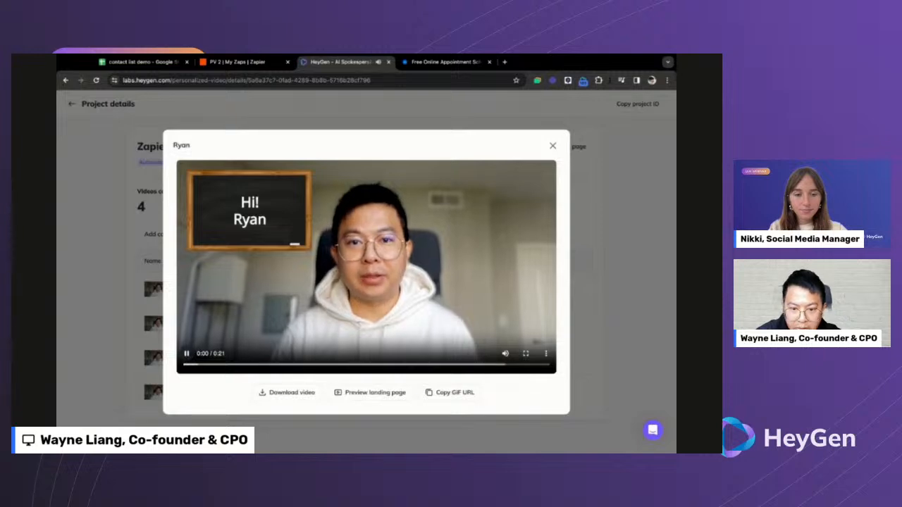
click(143, 345)
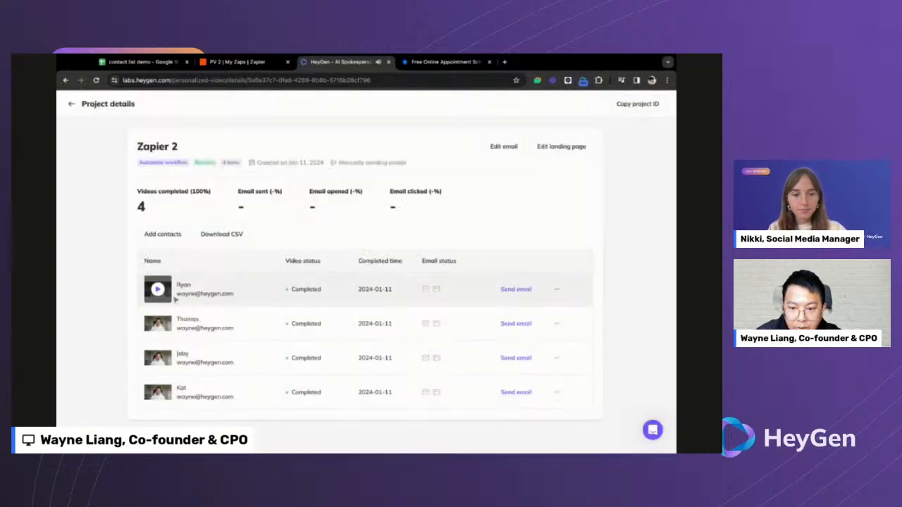
click(166, 292)
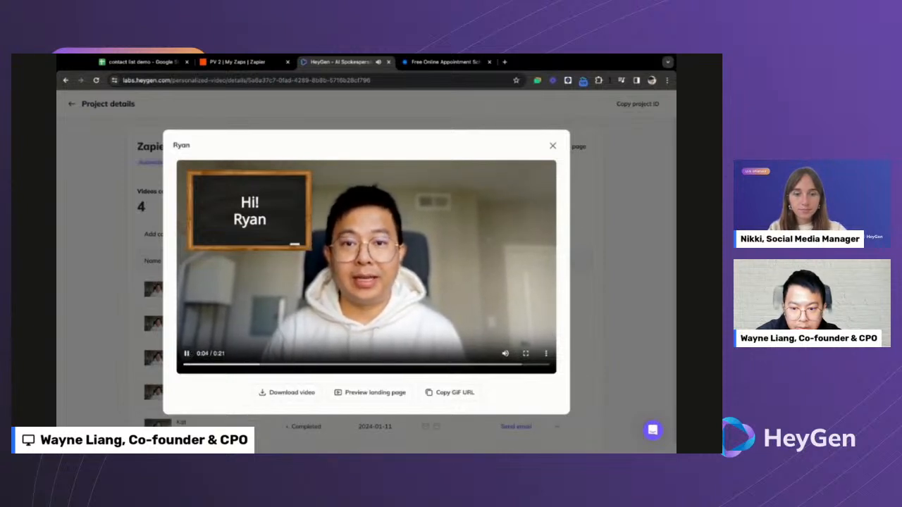
click(126, 353)
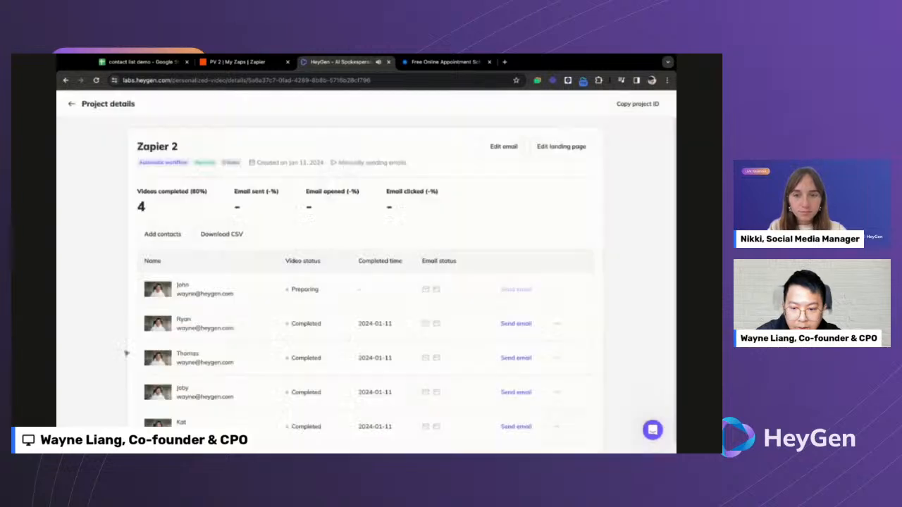
- Check the new contact's preparing video in Zapier Live Demo, then return to projects
click(72, 104)
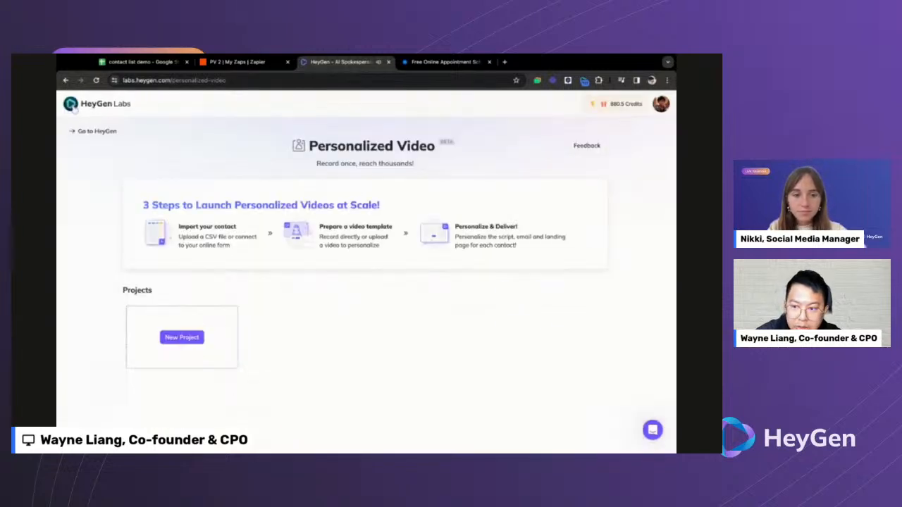
click(300, 339)
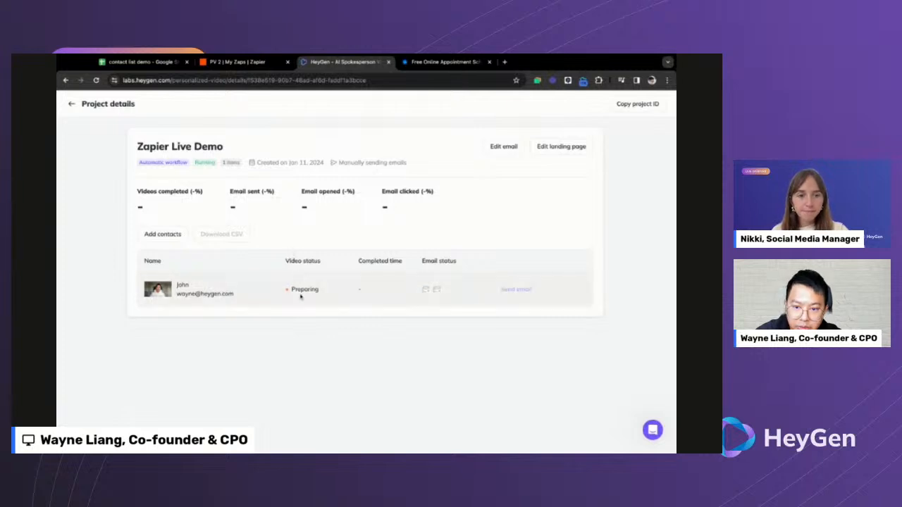
click(236, 65)
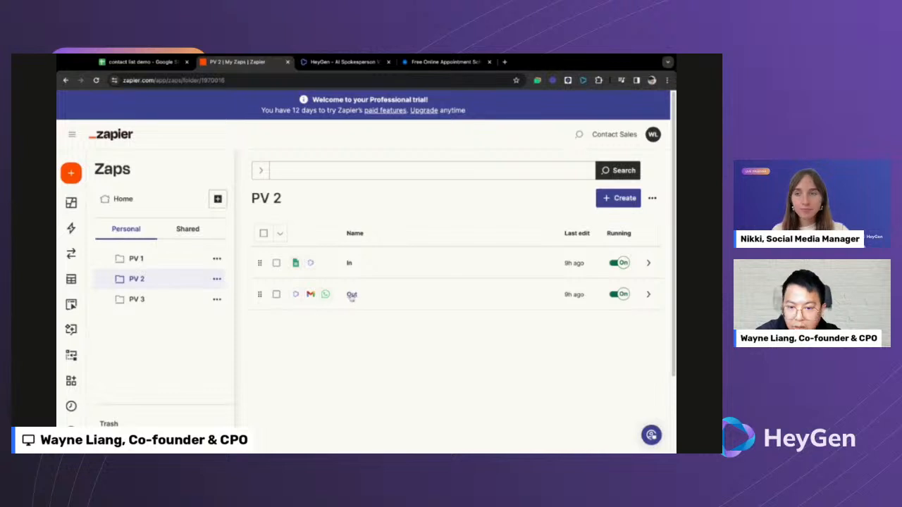
click(343, 62)
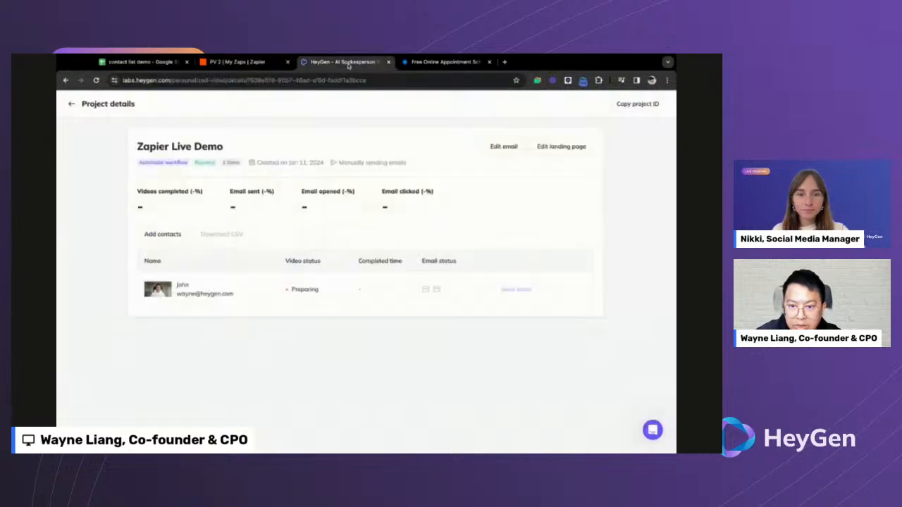
click(72, 103)
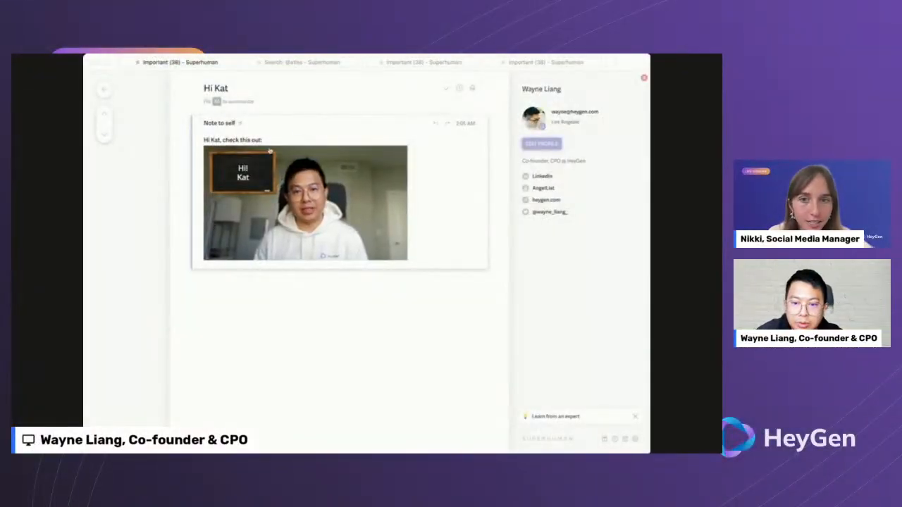
click(352, 191)
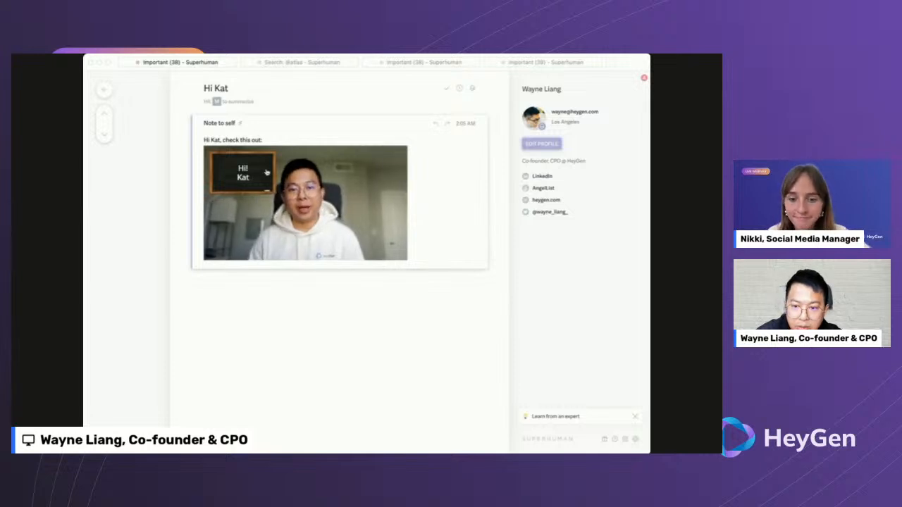
drag(222, 139, 250, 139)
click(251, 139)
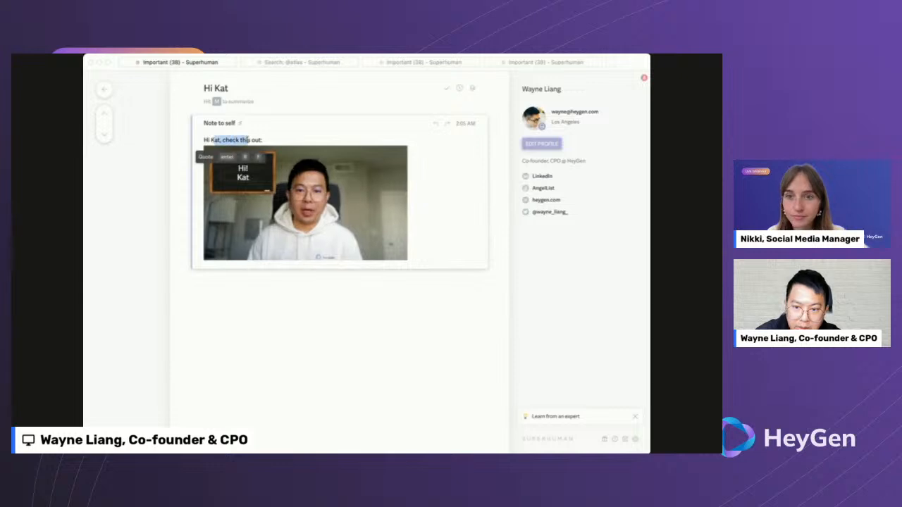
click(250, 140)
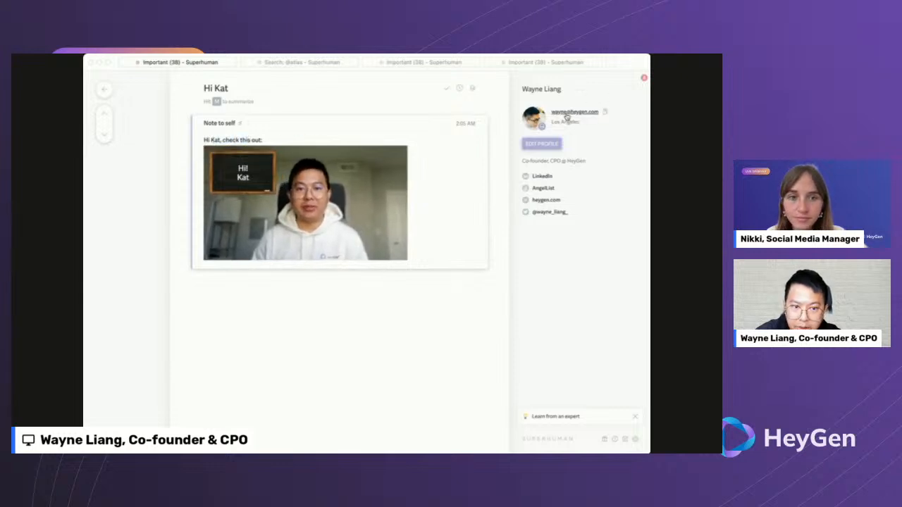
click(258, 174)
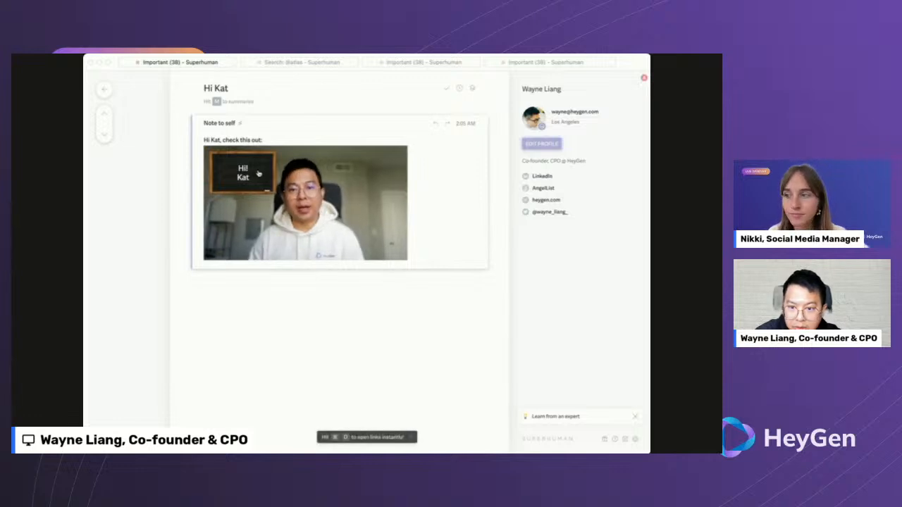